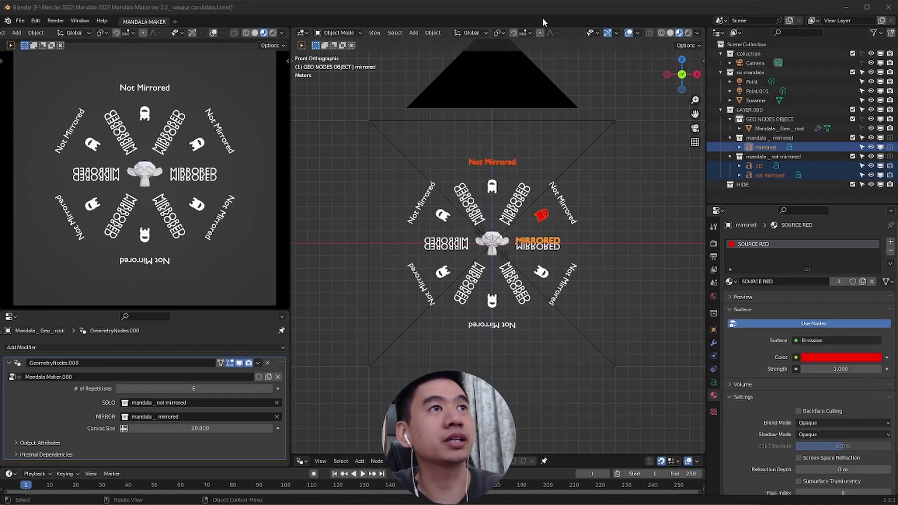
Move the Not Mirrored source text higher up in the view
{"action": "key", "text": "g"}
{"action": "right_click", "coordinate": [544, 186]}
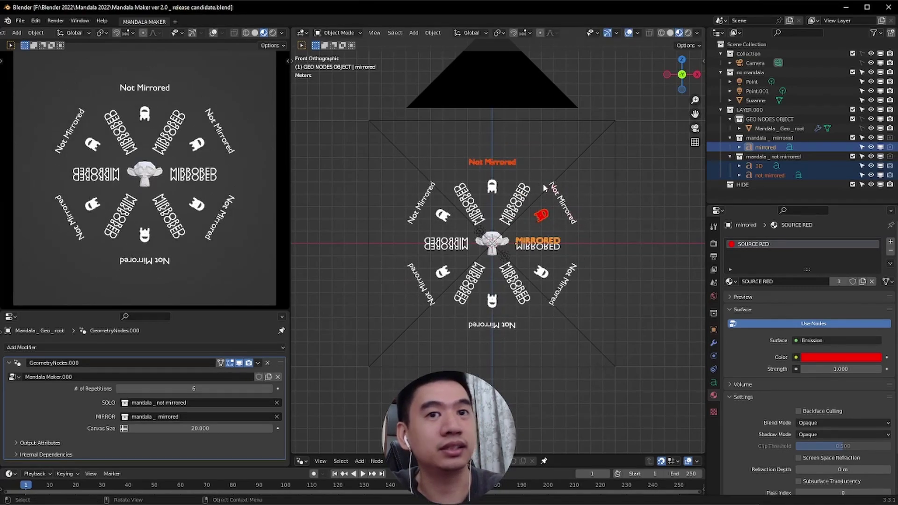
{"action": "left_click", "coordinate": [500, 162]}
{"action": "key", "text": "KP_Decimal"}
{"action": "key", "text": "r"}
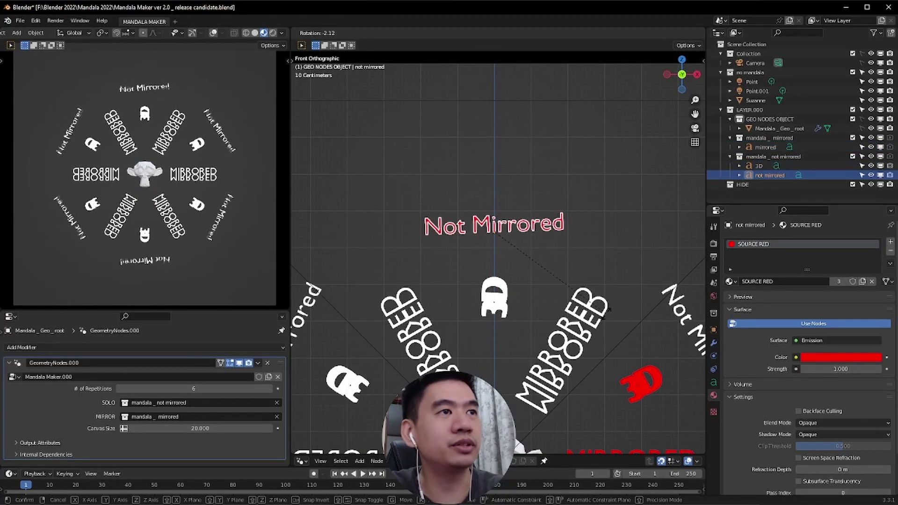
{"action": "right_click", "coordinate": [608, 306]}
{"action": "key", "text": "g"}
{"action": "left_click", "coordinate": [609, 305]}
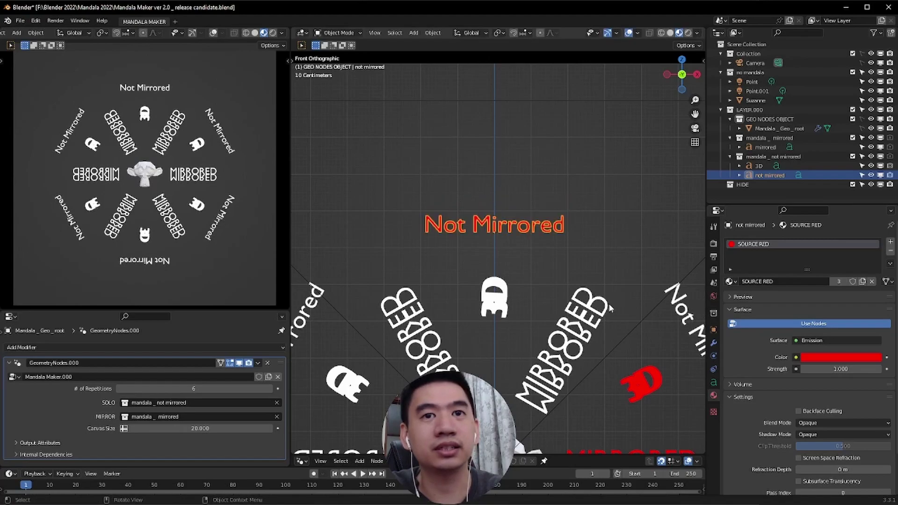
Drop the red MIRRORED source text lower, then select the red 3D source object
{"action": "scroll", "coordinate": [604, 305], "scroll_direction": "down", "scroll_amount": 3}
{"action": "left_click", "coordinate": [580, 304]}
{"action": "key", "text": "g"}
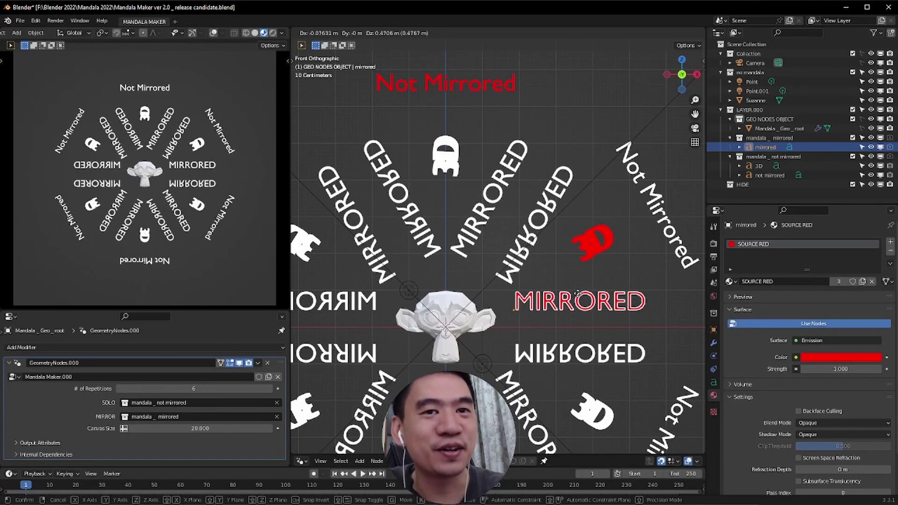
{"action": "left_click", "coordinate": [580, 311]}
{"action": "left_click", "coordinate": [585, 245]}
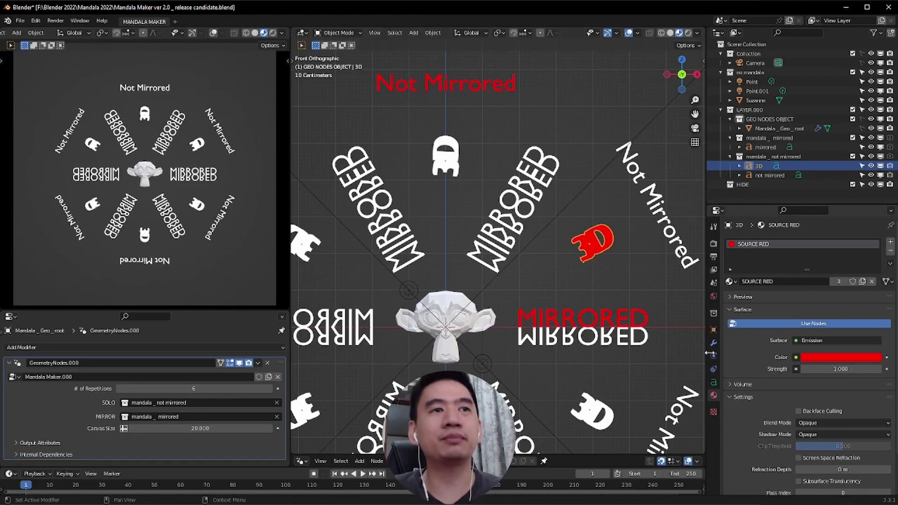
Select the MIRRORED, Not Mirrored and 3D source objects and delete them
{"action": "left_click", "coordinate": [582, 318], "text": "shift"}
{"action": "left_click", "coordinate": [592, 241], "text": "shift"}
{"action": "left_click", "coordinate": [445, 83], "text": "shift"}
{"action": "key", "text": "x"}
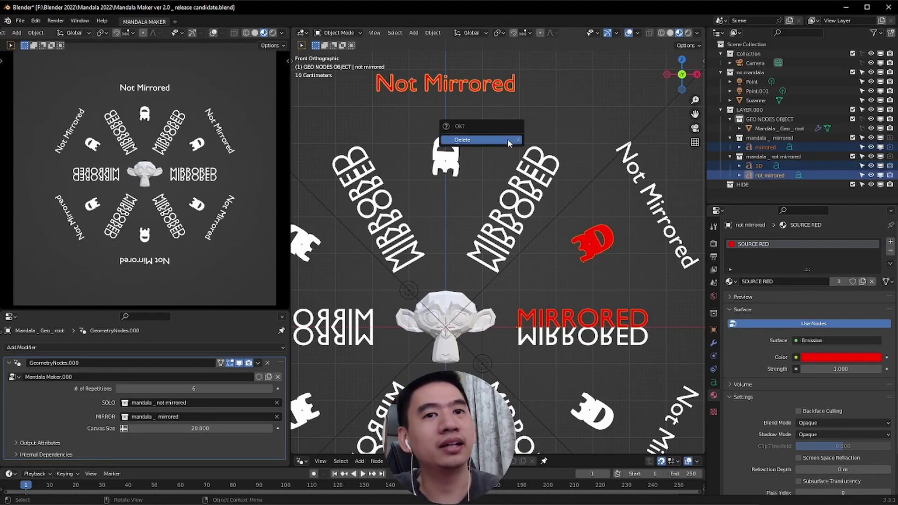
{"action": "left_click", "coordinate": [508, 141]}
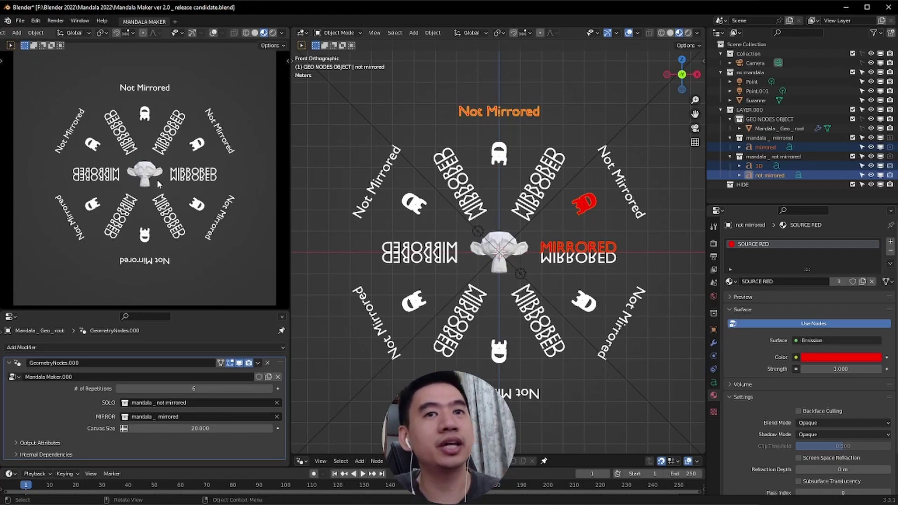
{"action": "left_click", "coordinate": [274, 33]}
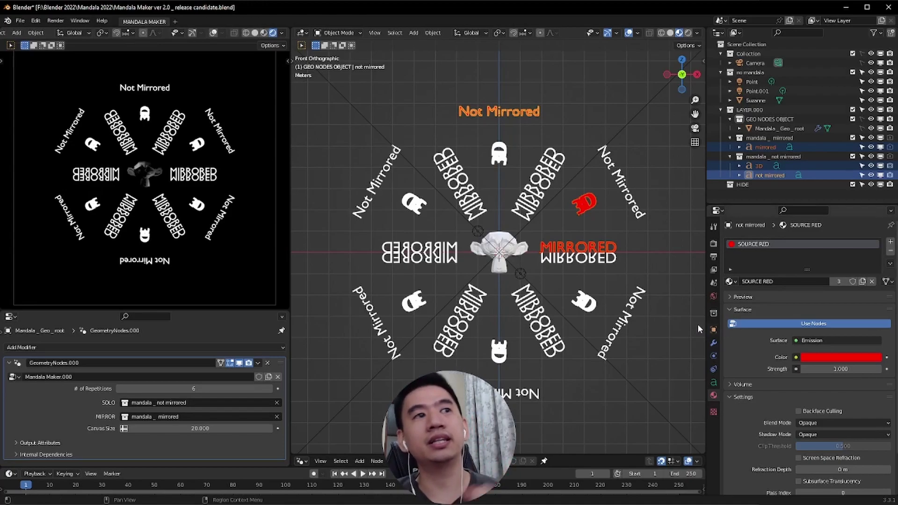
{"action": "left_click", "coordinate": [592, 255]}
{"action": "left_click", "coordinate": [591, 218], "text": "shift"}
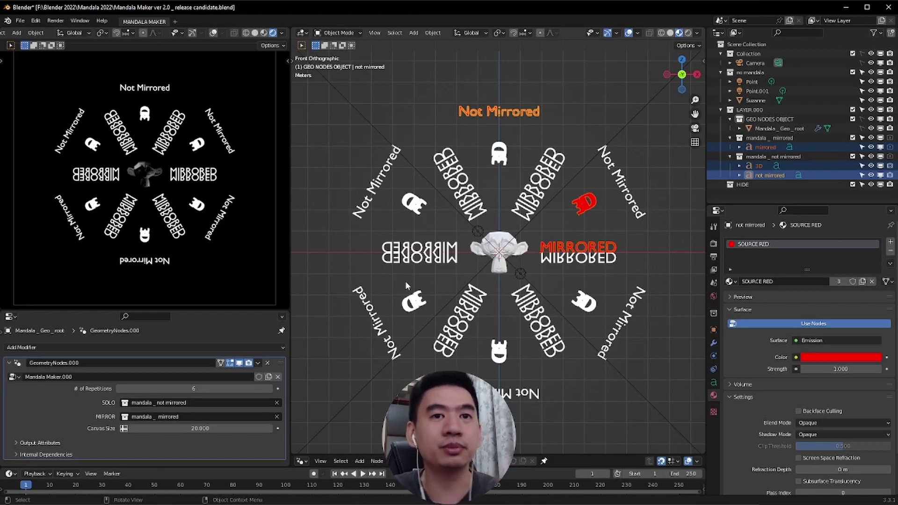
{"action": "middle_click_drag", "start_coordinate": [621, 305], "coordinate": [538, 374]}
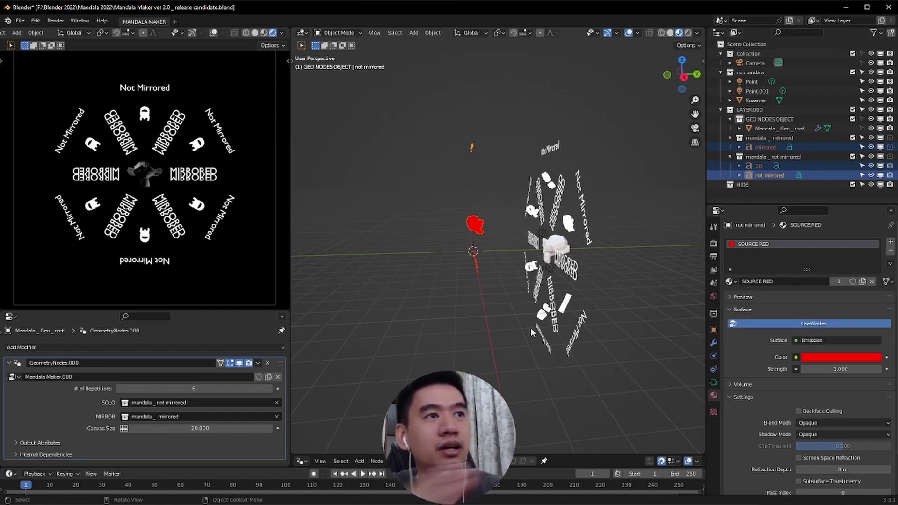
{"action": "middle_click_drag", "start_coordinate": [522, 323], "coordinate": [553, 279]}
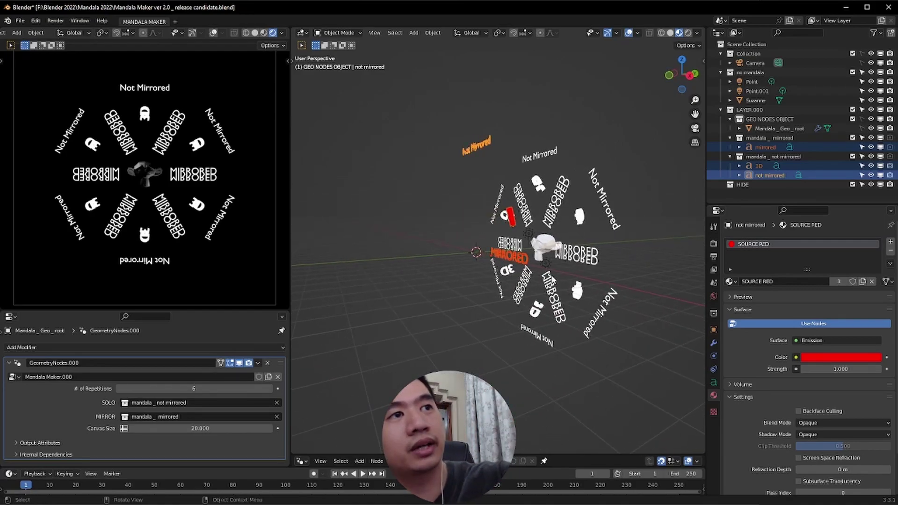
{"action": "middle_click_drag", "start_coordinate": [553, 280], "coordinate": [515, 277]}
{"action": "key", "text": "KP_1"}
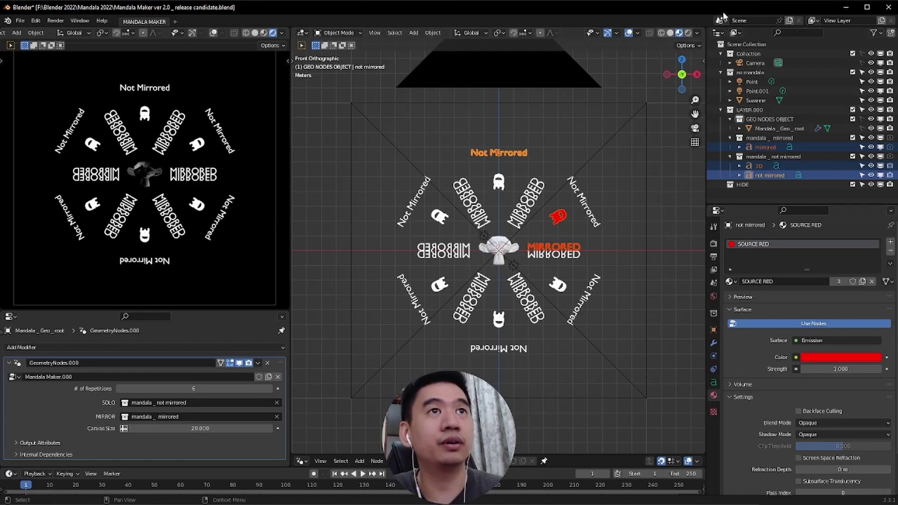
Check Suzanne's Outliner options and the source text selections, leaving everything unchanged
{"action": "right_click", "coordinate": [808, 100]}
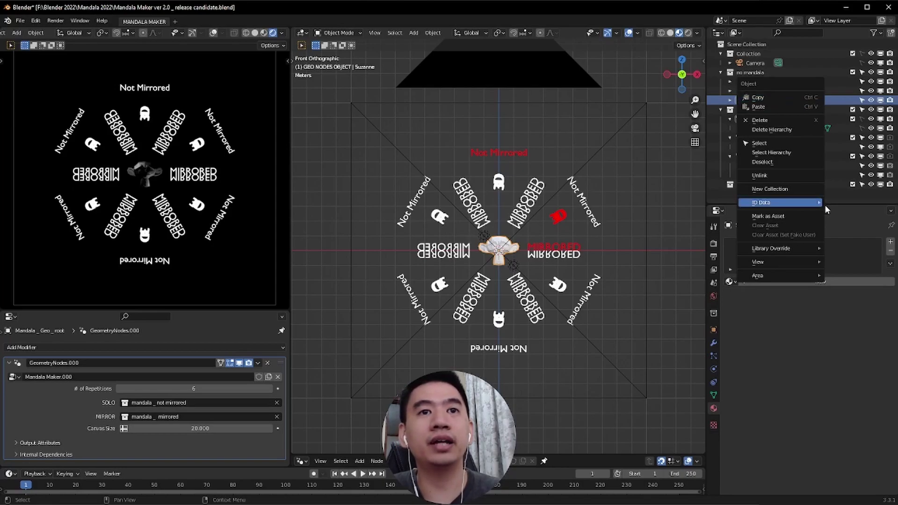
{"action": "left_click", "coordinate": [854, 211]}
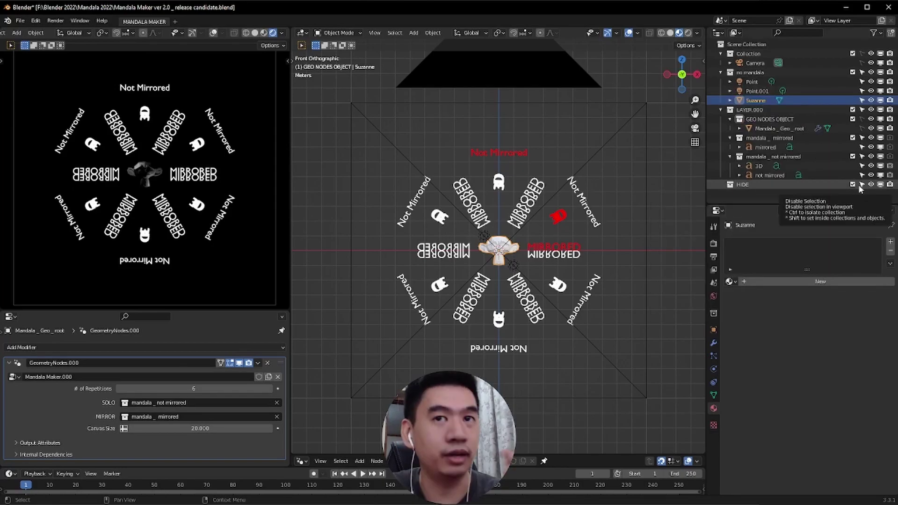
{"action": "left_click", "coordinate": [509, 152]}
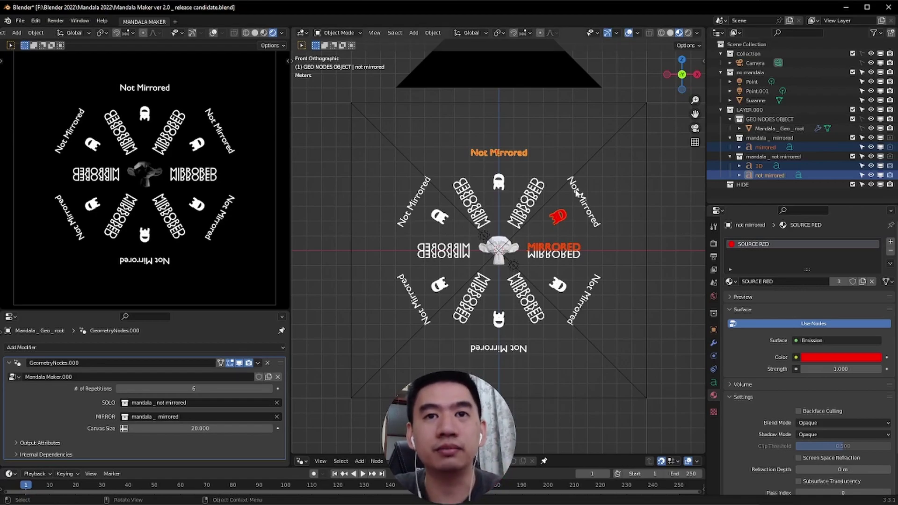
{"action": "left_click", "coordinate": [545, 246]}
{"action": "left_click", "coordinate": [557, 111]}
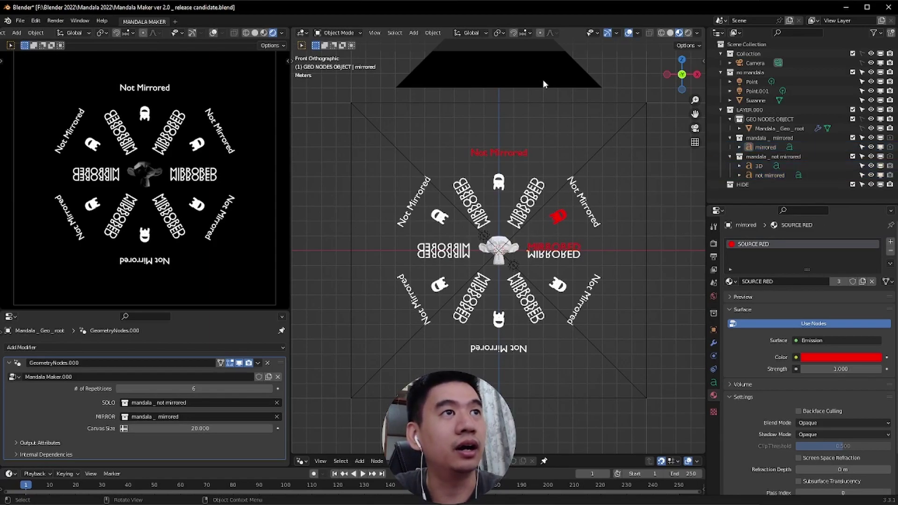
{"action": "scroll", "coordinate": [547, 112], "scroll_direction": "up", "scroll_amount": 4}
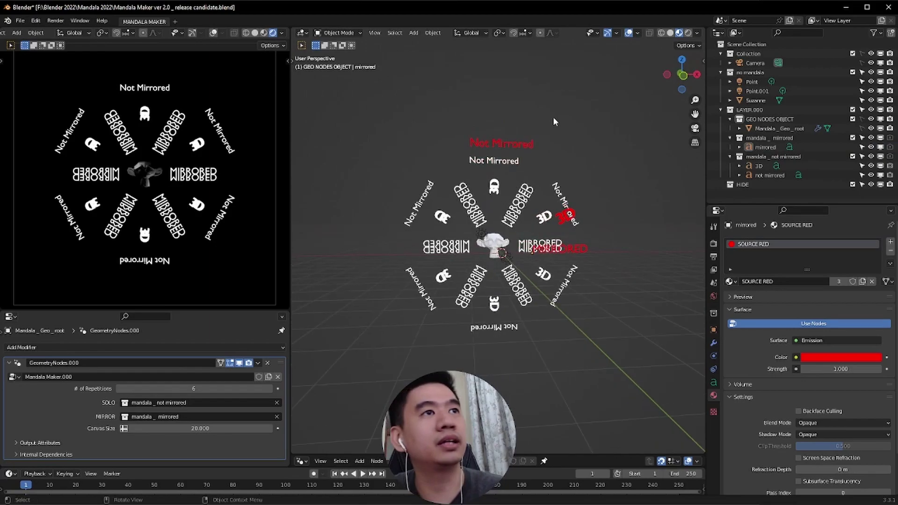
{"action": "scroll", "coordinate": [547, 117], "scroll_direction": "down", "scroll_amount": 4}
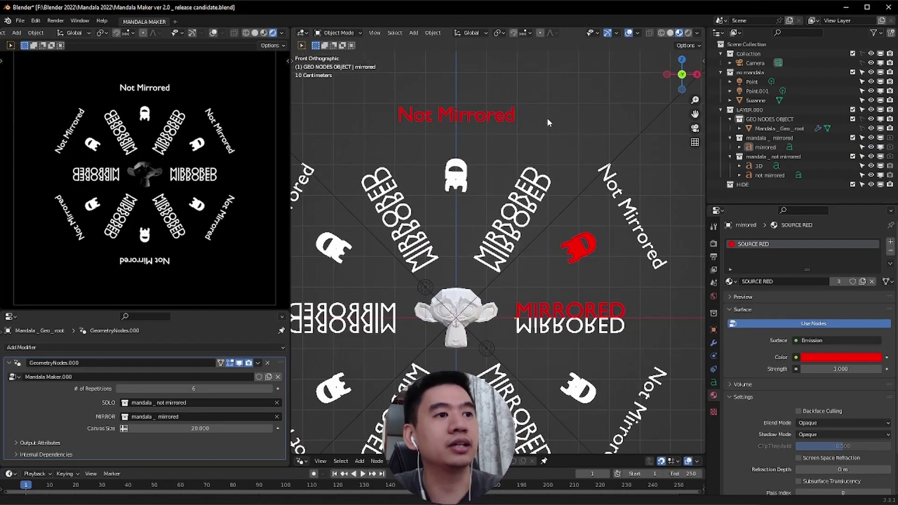
Switch to a Numpad 1 front view centred on the Suzanne head and select it
{"action": "middle_click_drag", "start_coordinate": [500, 229], "coordinate": [499, 248]}
{"action": "scroll", "coordinate": [499, 248], "scroll_direction": "up", "scroll_amount": 2}
{"action": "left_click", "coordinate": [487, 246]}
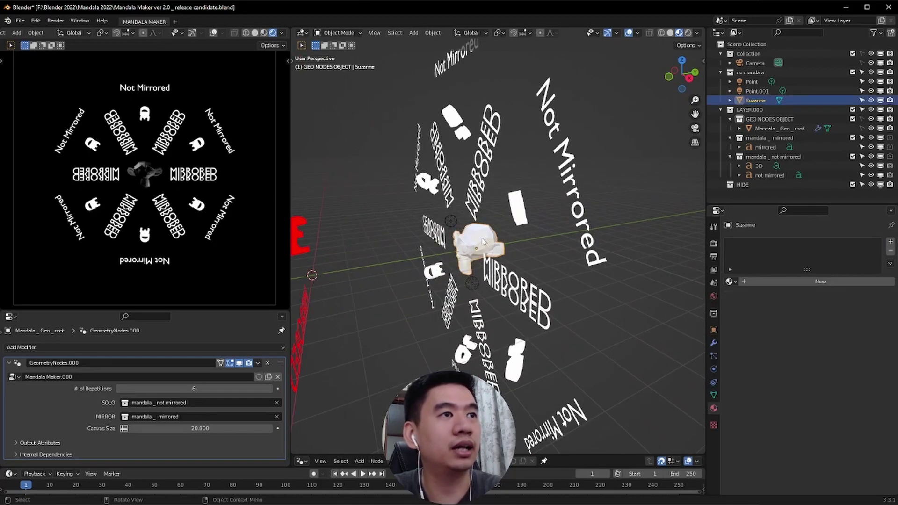
{"action": "key", "text": "KP_1"}
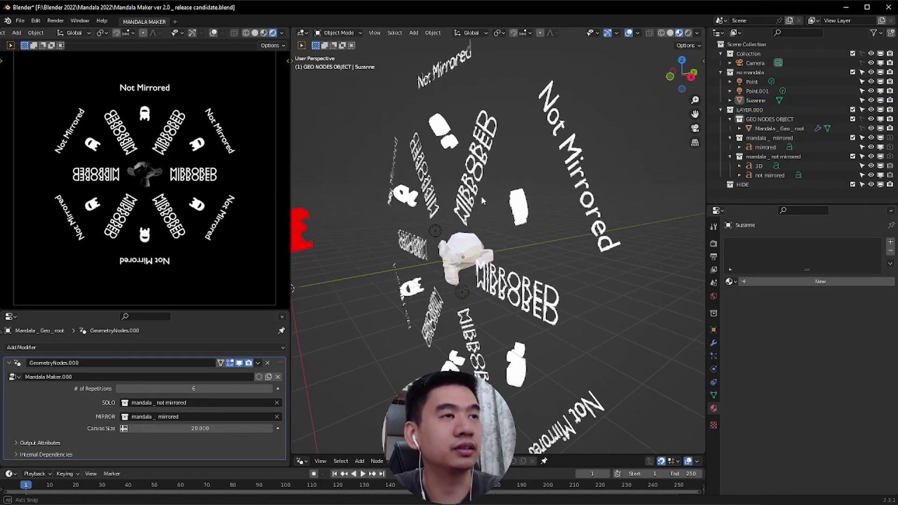
{"action": "key", "text": "KP_1"}
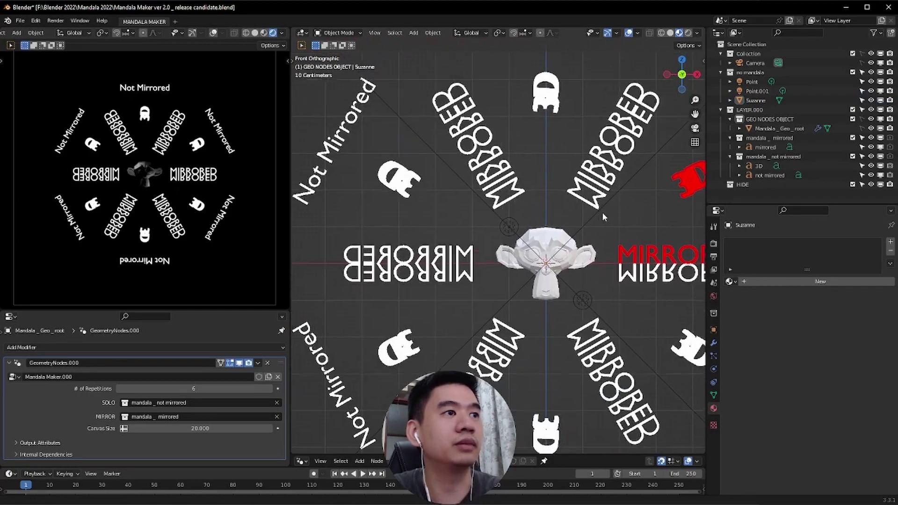
{"action": "left_click", "coordinate": [751, 73]}
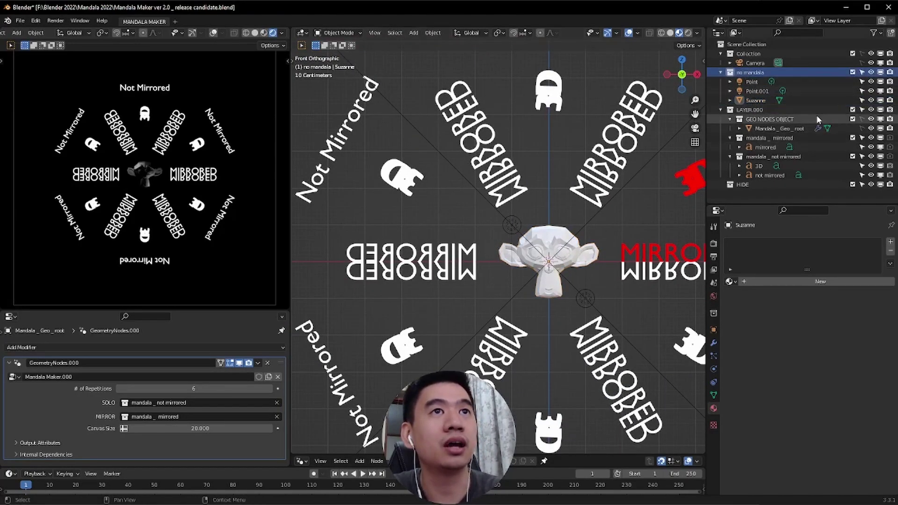
{"action": "left_click", "coordinate": [564, 236]}
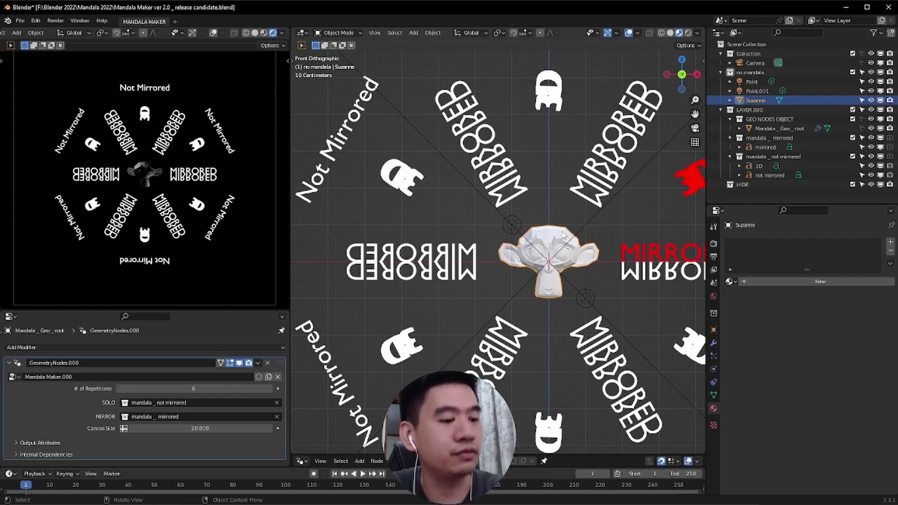
Select the two point lights without moving them, reselect Suzanne and frame everything with Home
{"action": "scroll", "coordinate": [143, 187], "scroll_direction": "up", "scroll_amount": 5}
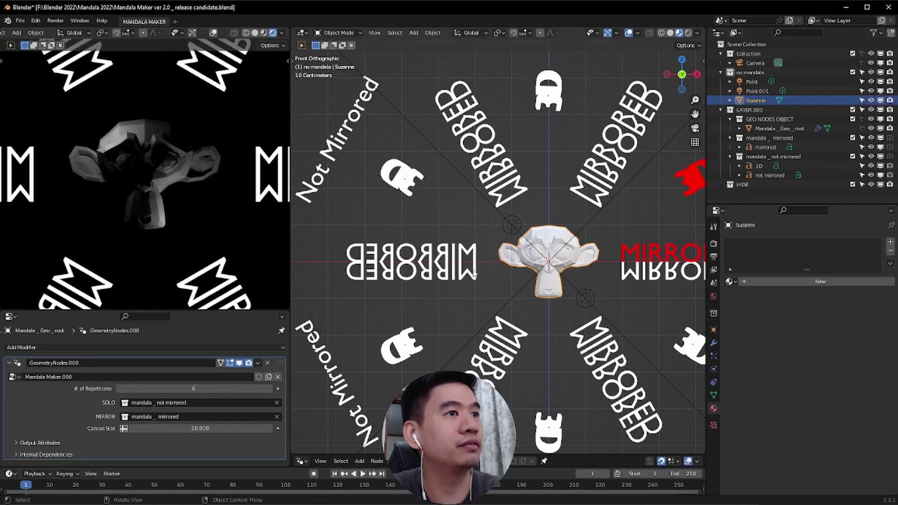
{"action": "left_click", "coordinate": [513, 223]}
{"action": "left_click", "coordinate": [590, 295], "text": "shift"}
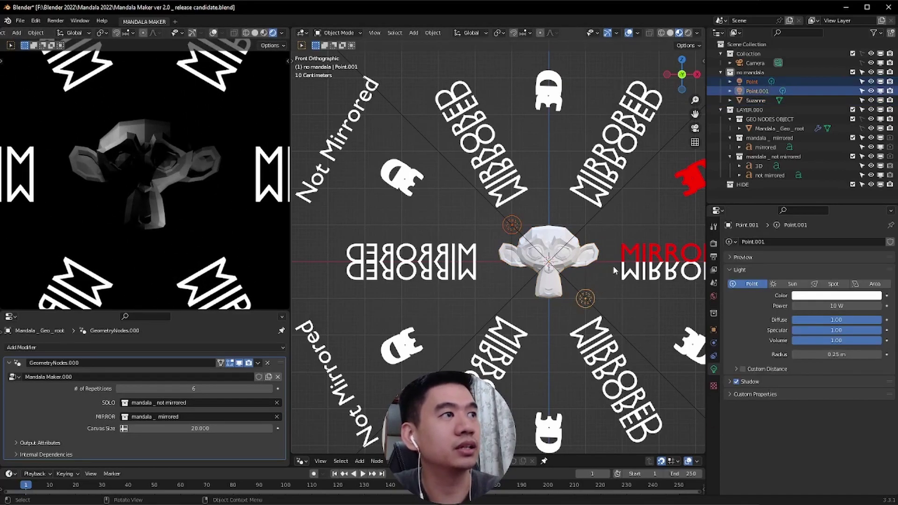
{"action": "key", "text": "g"}
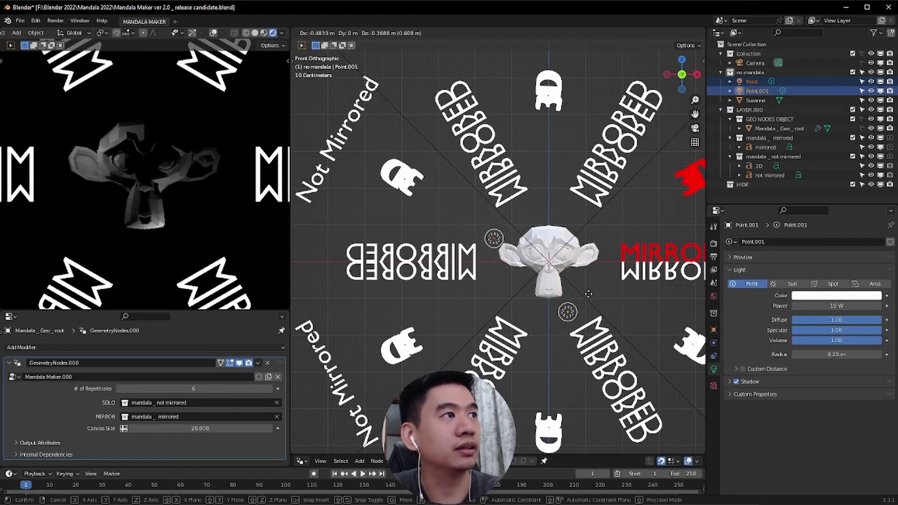
{"action": "right_click", "coordinate": [601, 277]}
{"action": "left_click", "coordinate": [578, 264]}
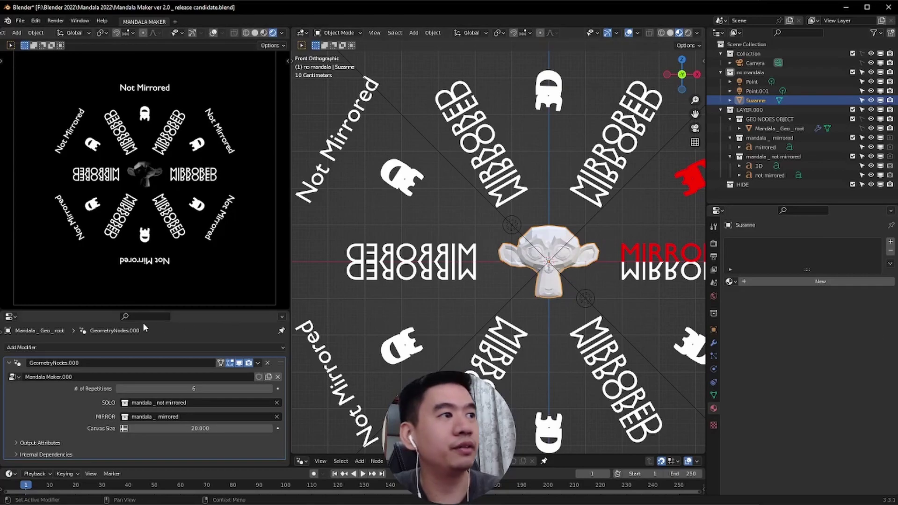
{"action": "key", "text": "Home"}
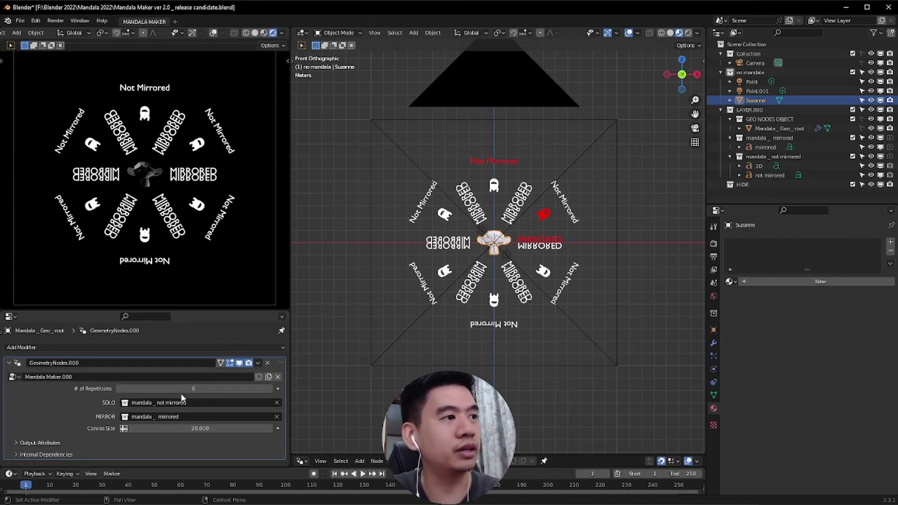
Try 7 and 47 mandala repetitions, then undo back to 8 repetitions
{"action": "left_click", "coordinate": [182, 387]}
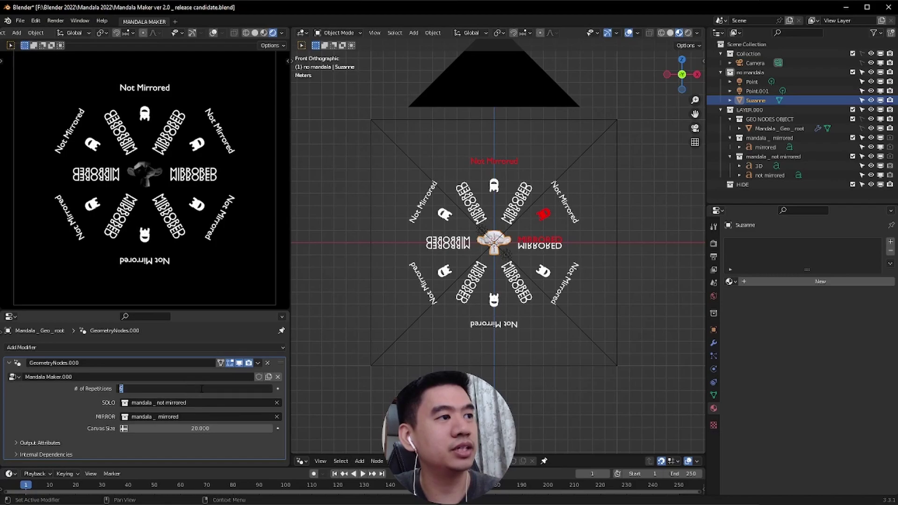
{"action": "type", "text": "7"}
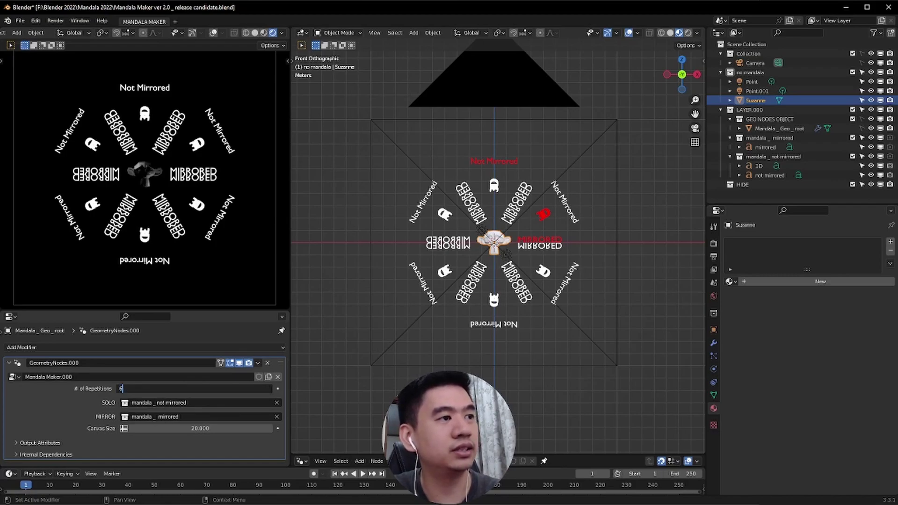
{"action": "key", "text": "Return"}
{"action": "left_click", "coordinate": [269, 389]}
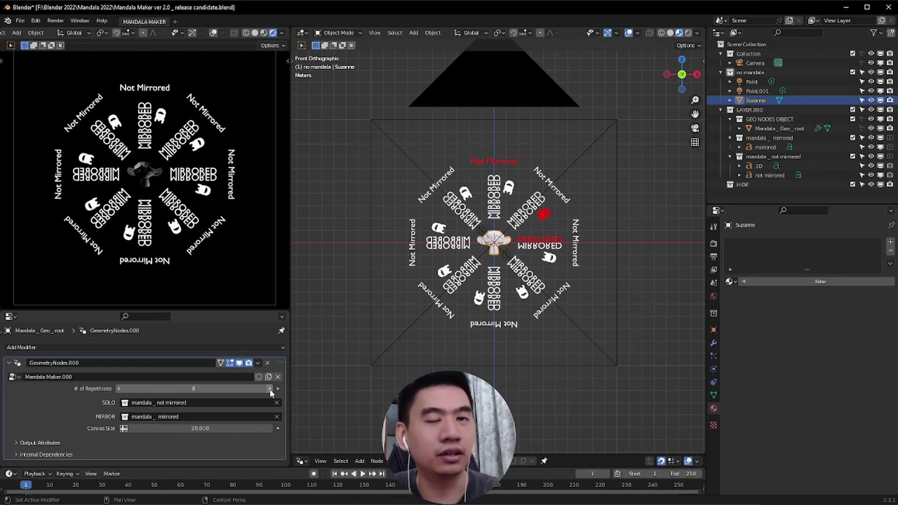
{"action": "left_click_drag", "start_coordinate": [270, 392], "coordinate": [250, 390]}
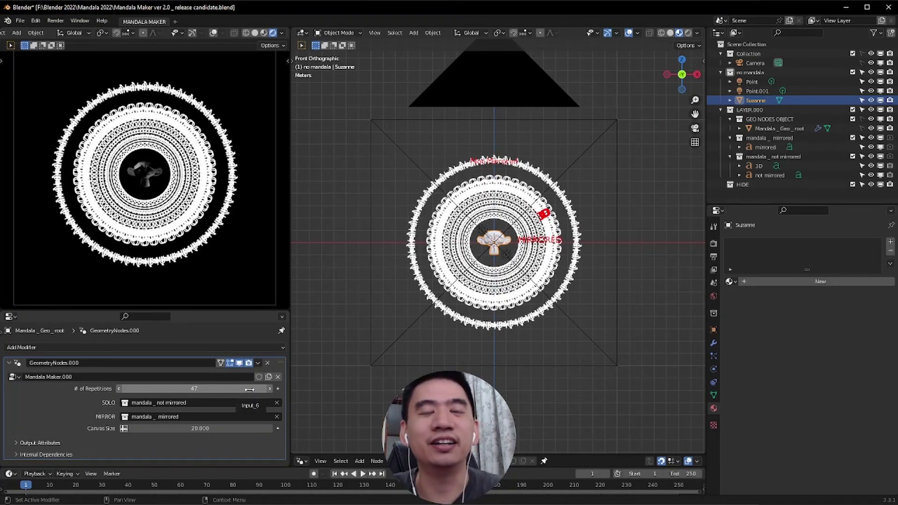
{"action": "key", "text": "ctrl+z"}
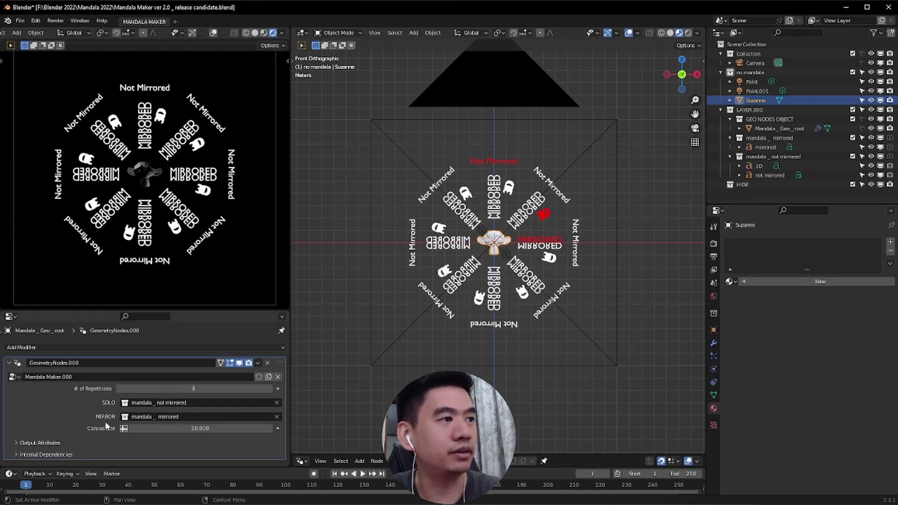
{"action": "left_click", "coordinate": [169, 403]}
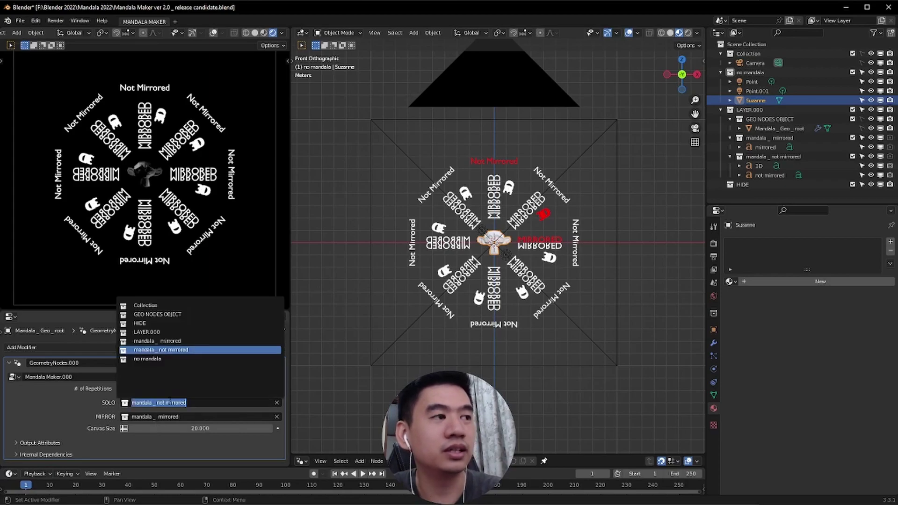
{"action": "left_click", "coordinate": [504, 161]}
{"action": "key", "text": "g"}
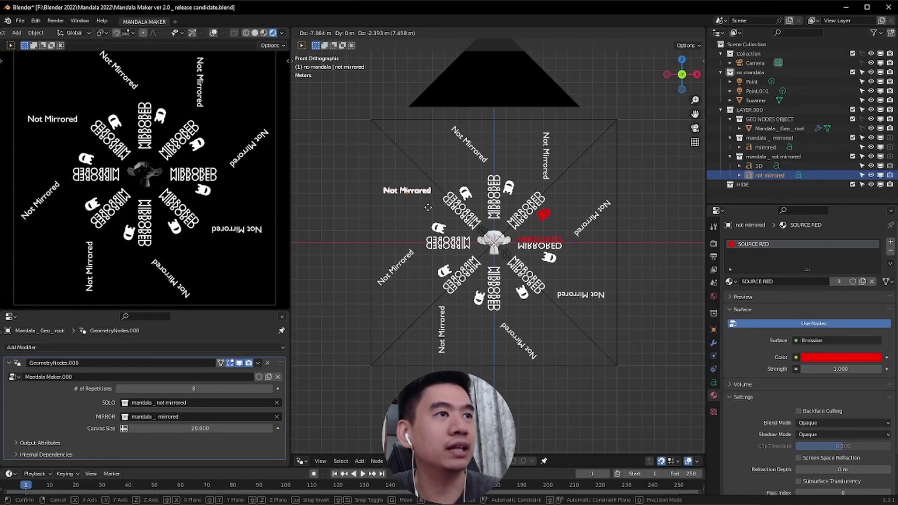
{"action": "right_click", "coordinate": [428, 207]}
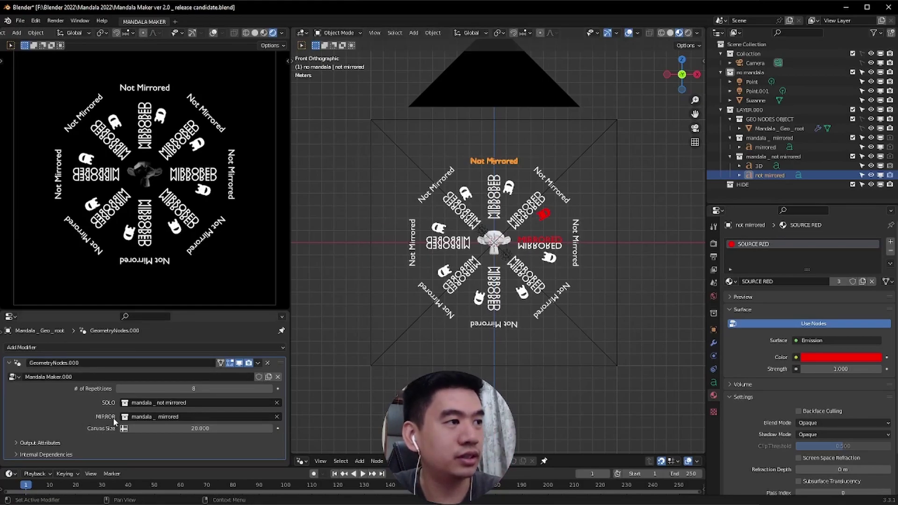
{"action": "left_click", "coordinate": [778, 139]}
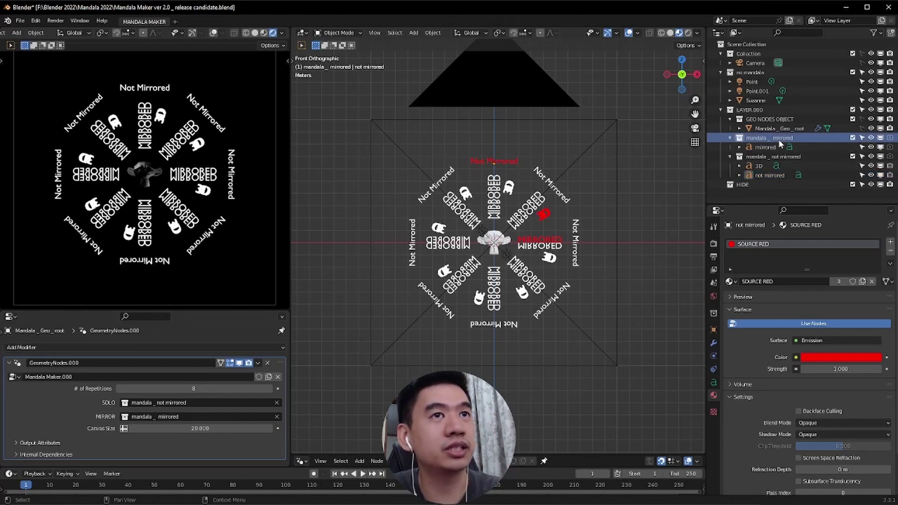
{"action": "left_click", "coordinate": [759, 148]}
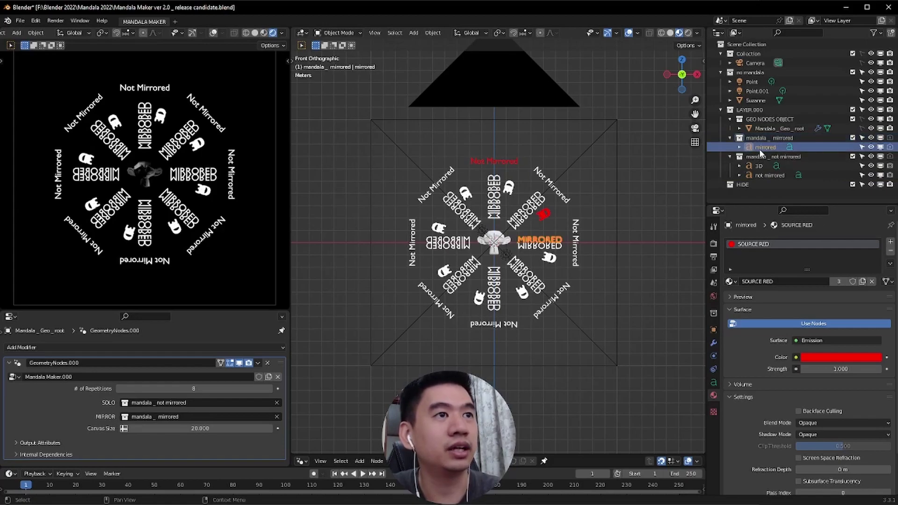
{"action": "key", "text": "g"}
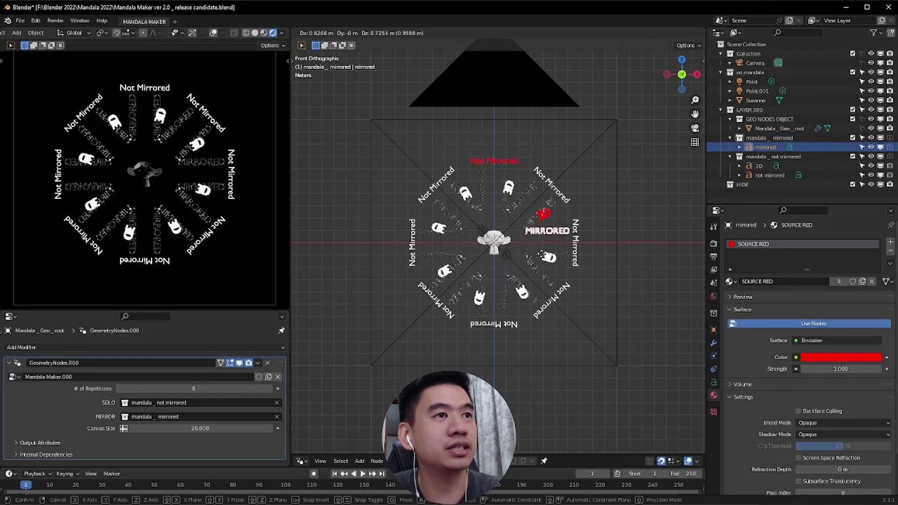
{"action": "key", "text": "r"}
{"action": "key", "text": "Escape"}
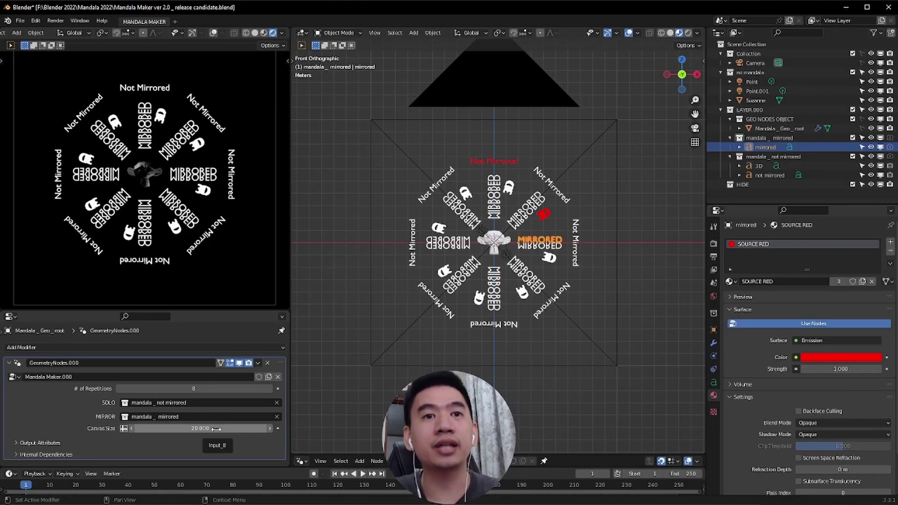
Set Canvas Size to 20 after trying about 22.65, then enlarge the node editor
{"action": "left_click_drag", "start_coordinate": [216, 428], "coordinate": [240, 428]}
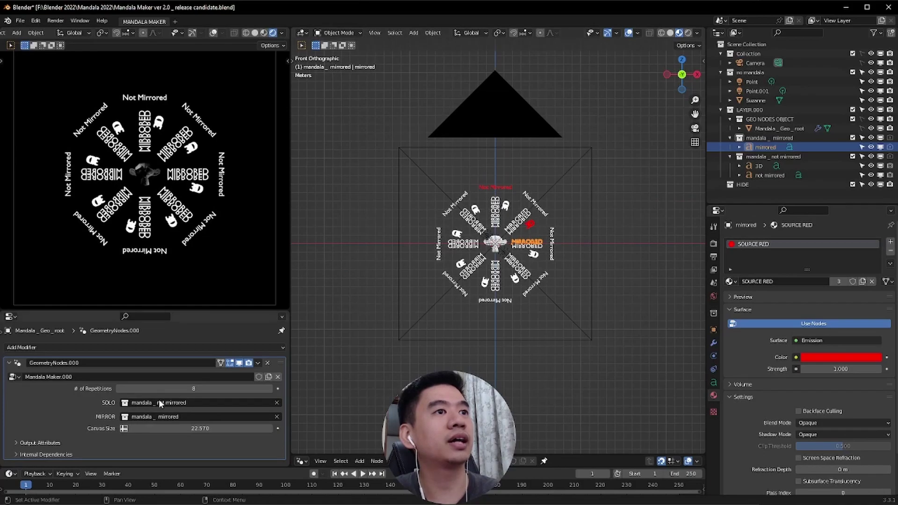
{"action": "left_click_drag", "start_coordinate": [140, 428], "coordinate": [178, 427]}
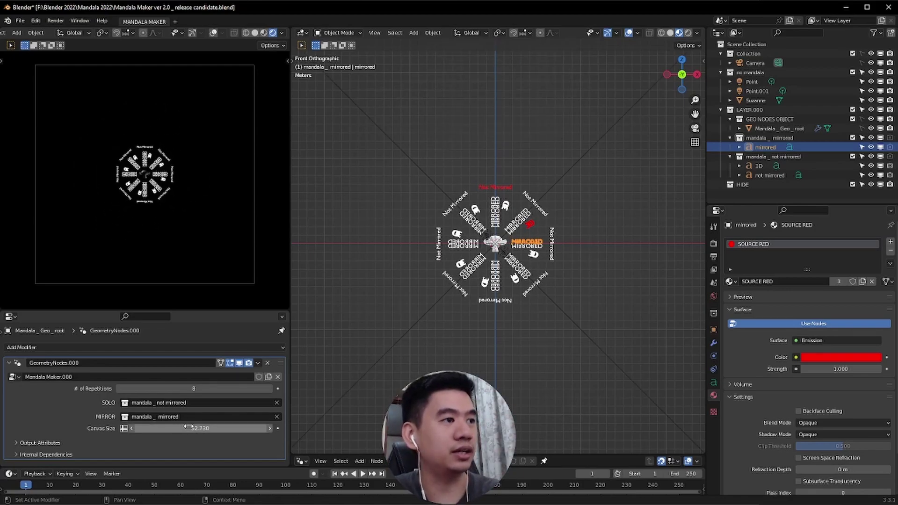
{"action": "left_click", "coordinate": [196, 428]}
{"action": "type", "text": "20"}
{"action": "key", "text": "Return"}
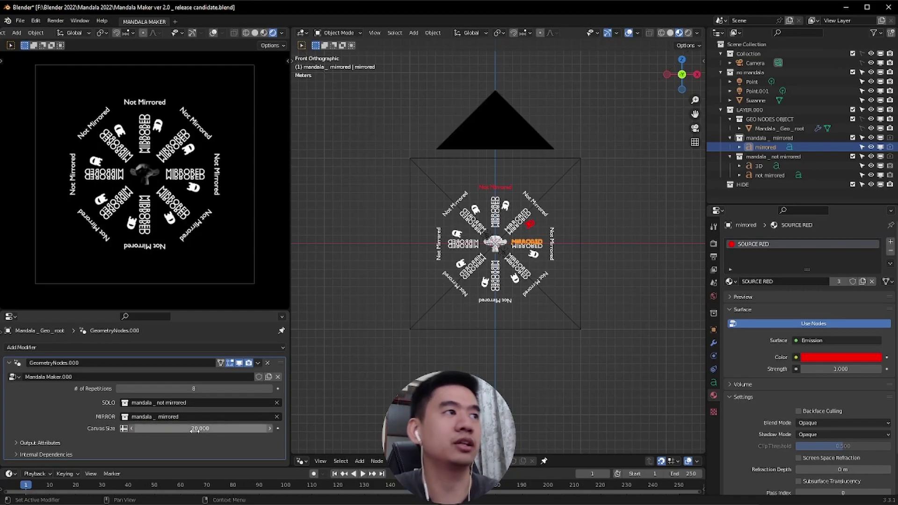
{"action": "scroll", "coordinate": [695, 380], "scroll_direction": "up", "scroll_amount": 4}
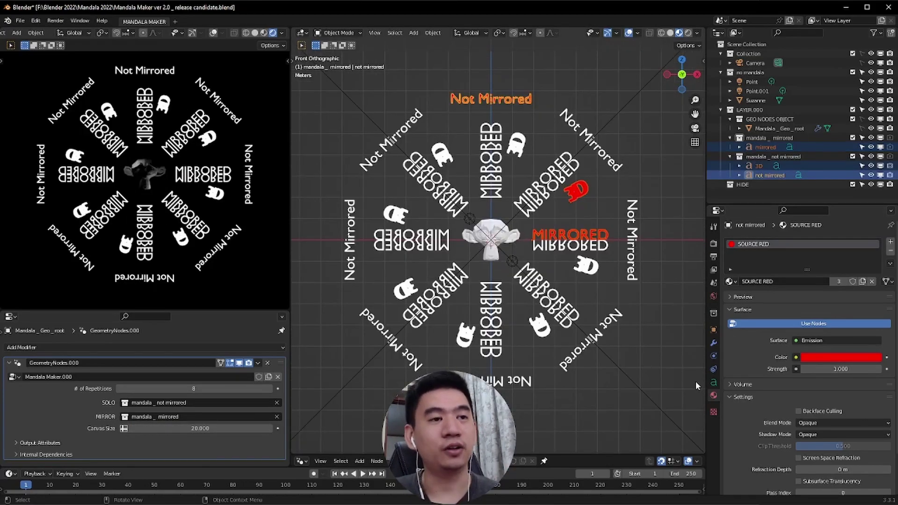
{"action": "left_click_drag", "start_coordinate": [570, 456], "coordinate": [572, 239]}
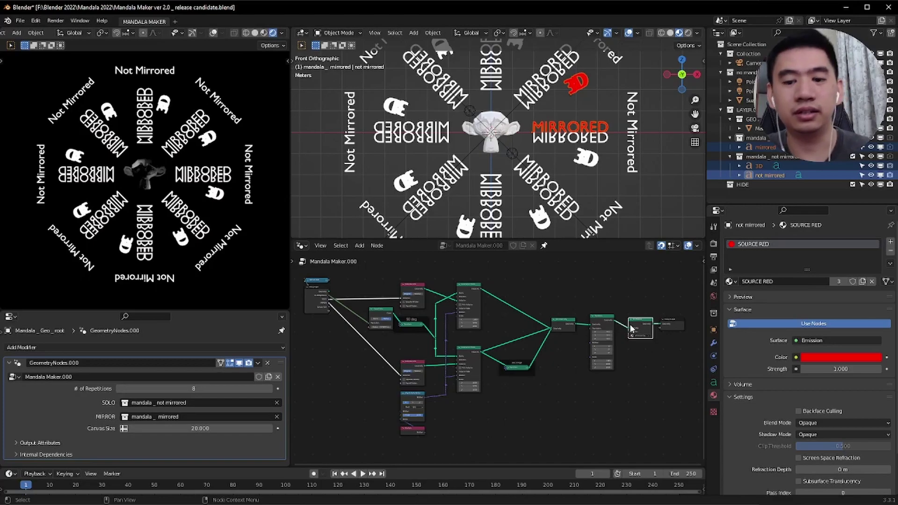
Mute the Set Material node with M, then collapse the node editor back down
{"action": "key", "text": "KP_Decimal"}
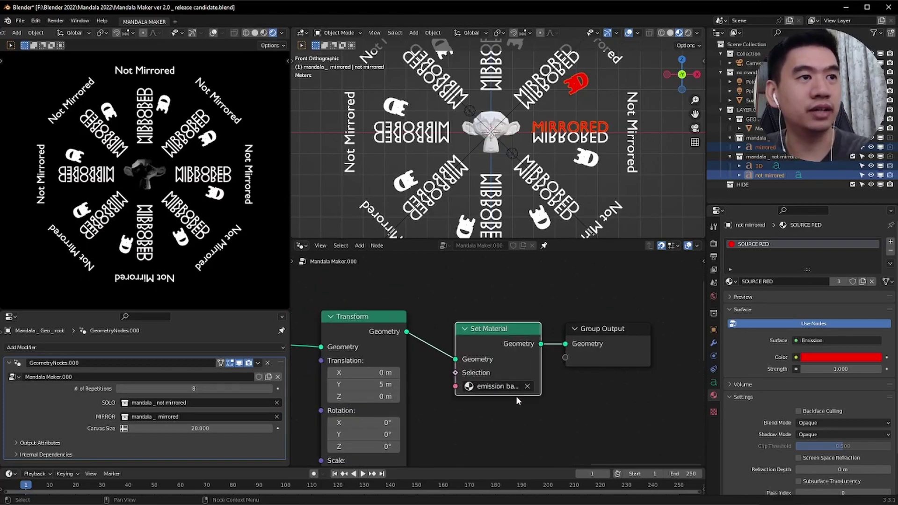
{"action": "scroll", "coordinate": [516, 400], "scroll_direction": "up", "scroll_amount": 1}
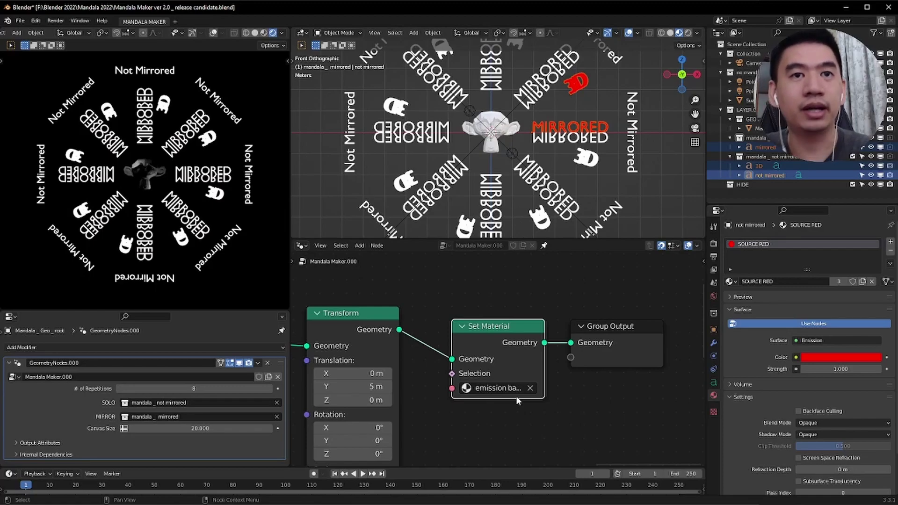
{"action": "key", "text": "m"}
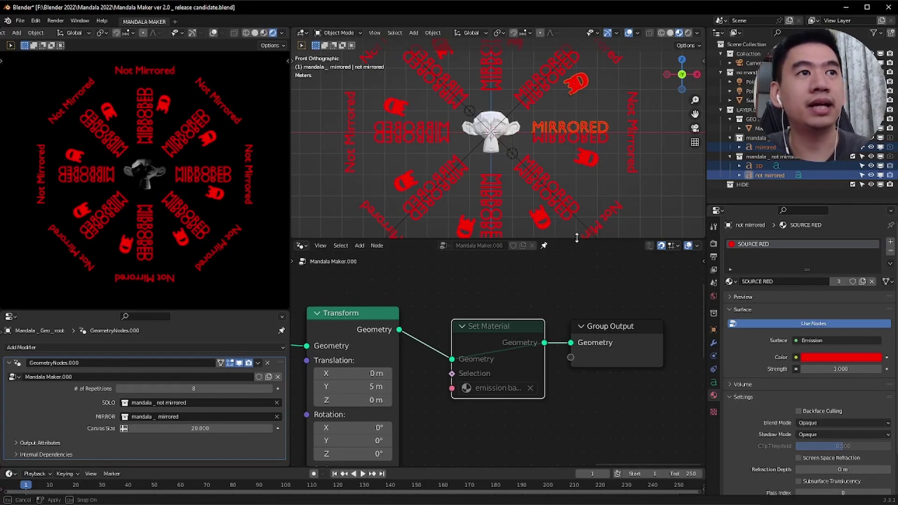
{"action": "left_click_drag", "start_coordinate": [576, 240], "coordinate": [557, 484]}
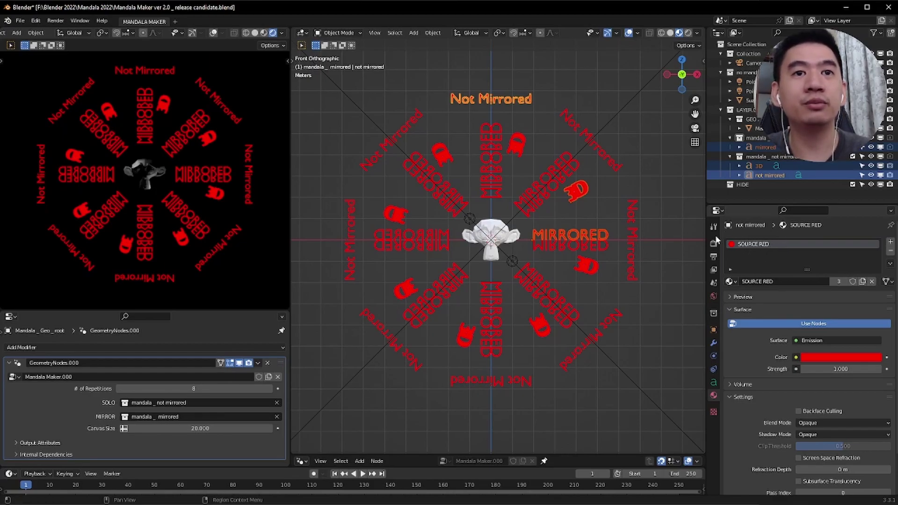
Give the MIRRORED text its own material, SOURCE RED.001, with an orange emission colour
{"action": "left_click", "coordinate": [593, 233]}
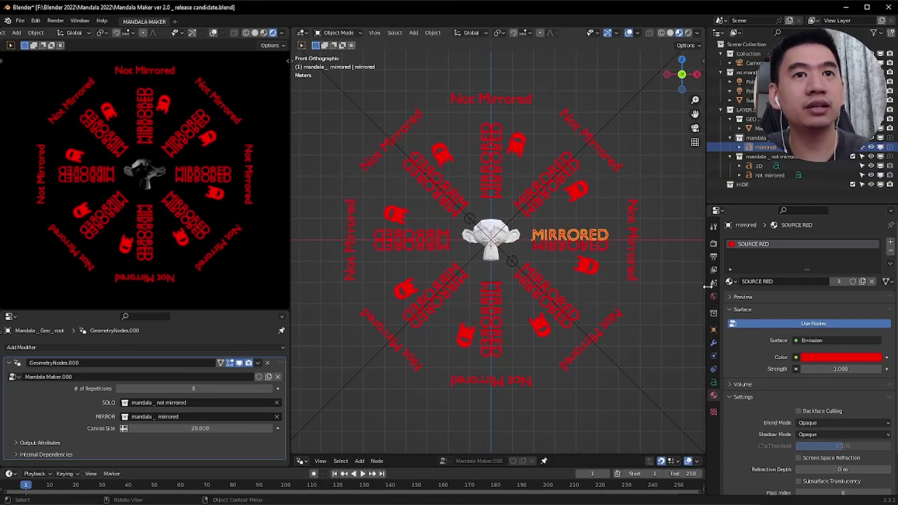
{"action": "left_click", "coordinate": [862, 281]}
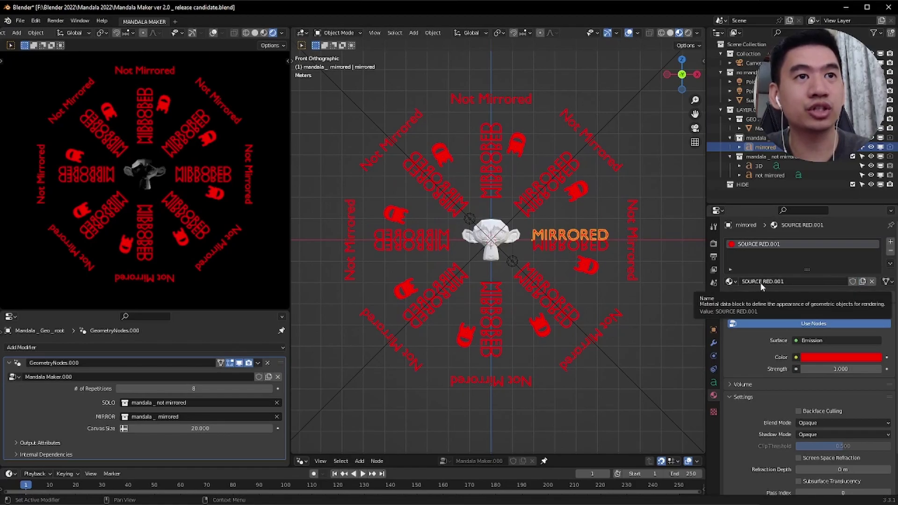
{"action": "left_click", "coordinate": [831, 357]}
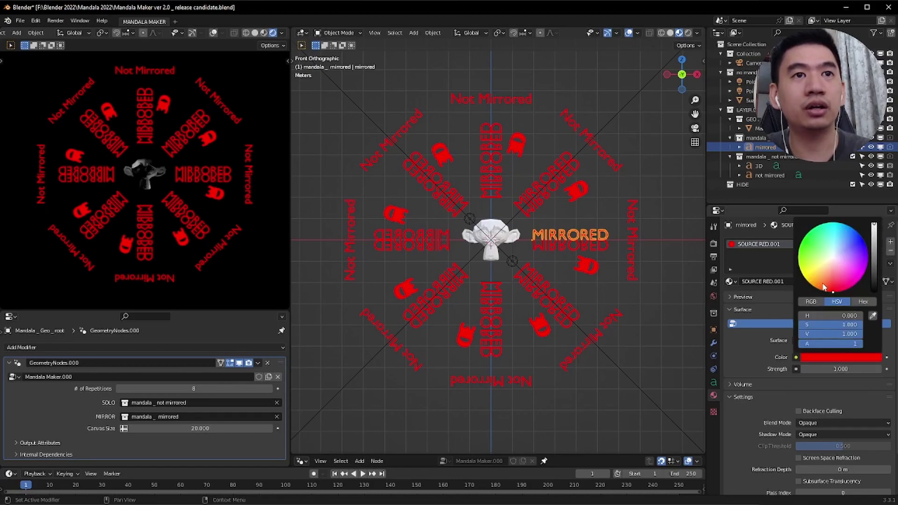
{"action": "left_click_drag", "start_coordinate": [827, 290], "coordinate": [819, 289]}
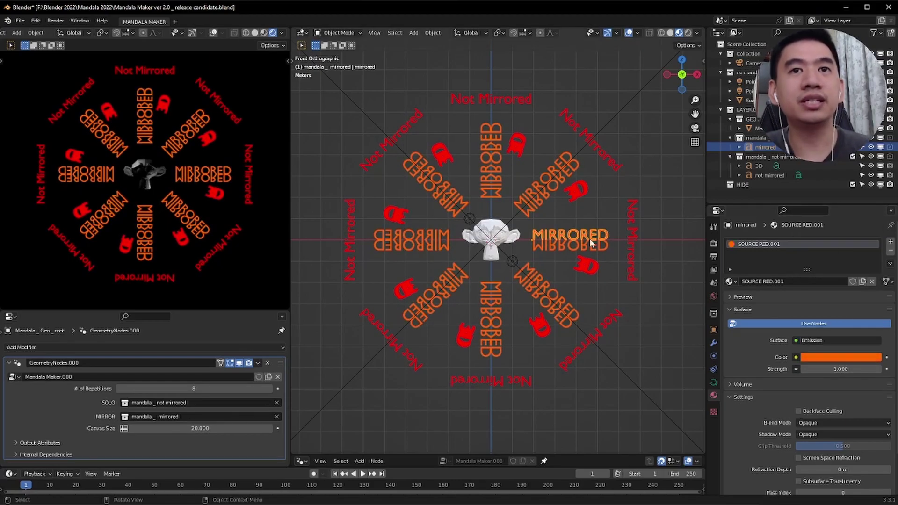
{"action": "key", "text": "g"}
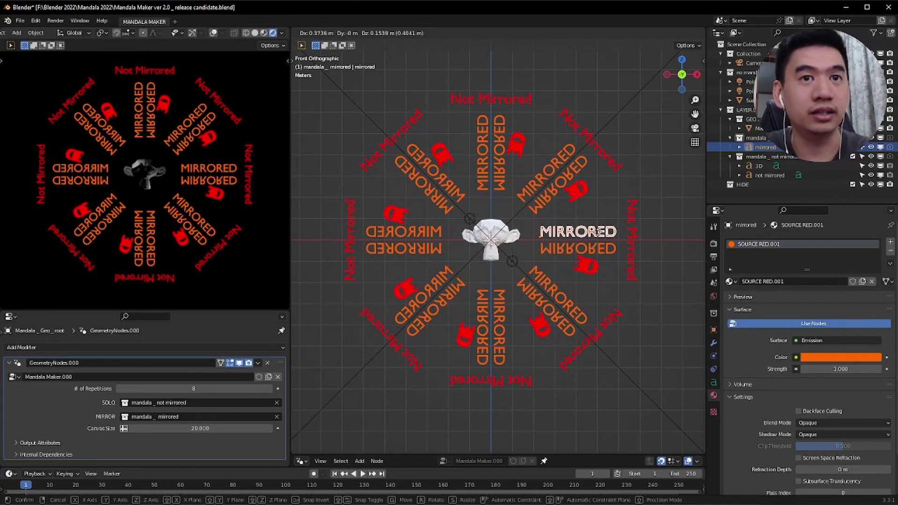
{"action": "key", "text": "Escape"}
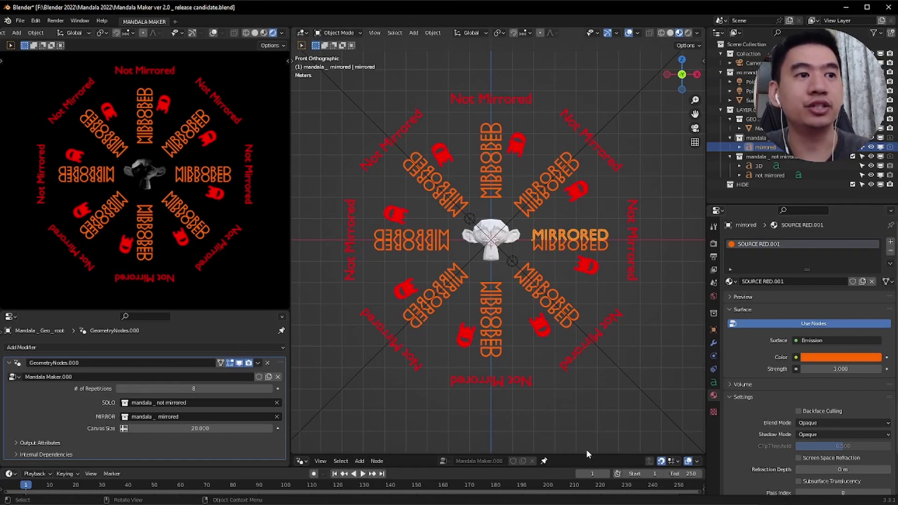
Enlarge the node editor and unmute the Set Material node with M
{"action": "left_click_drag", "start_coordinate": [585, 456], "coordinate": [585, 232]}
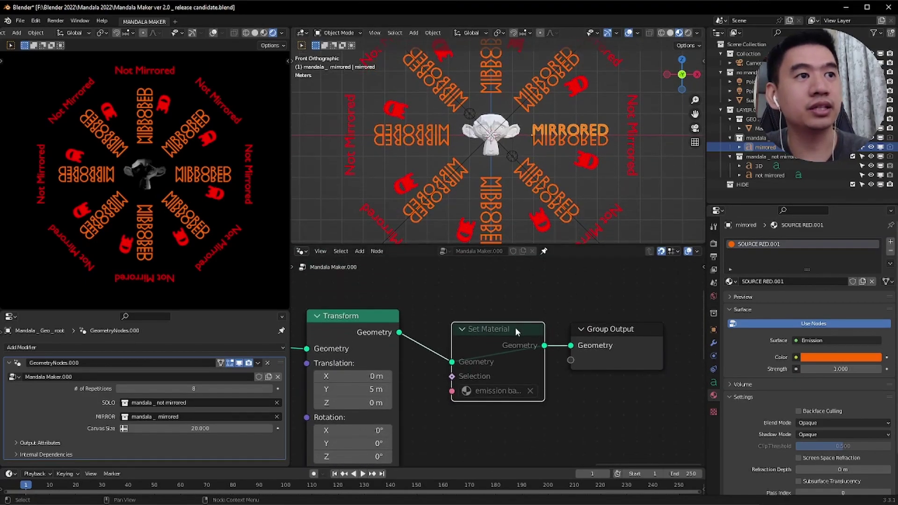
{"action": "key", "text": "m"}
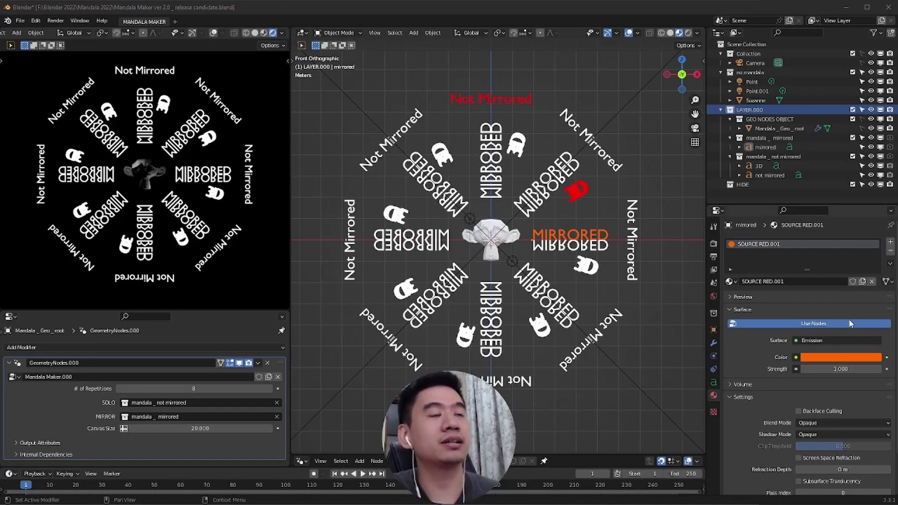
Delete the 3D and Not Mirrored objects, exclude 'no mandala', and activate mandala _ mirrored
{"action": "left_click", "coordinate": [578, 192], "text": "shift"}
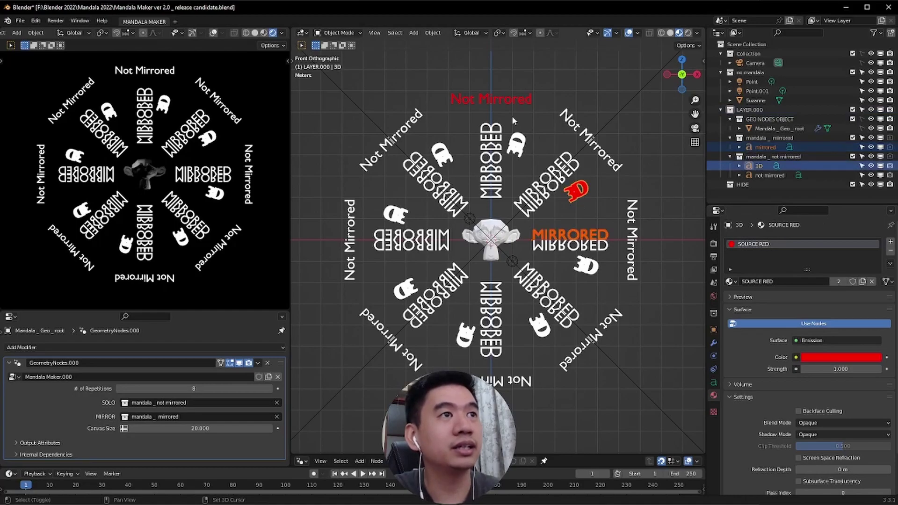
{"action": "left_click", "coordinate": [510, 102], "text": "shift"}
{"action": "key", "text": "Delete"}
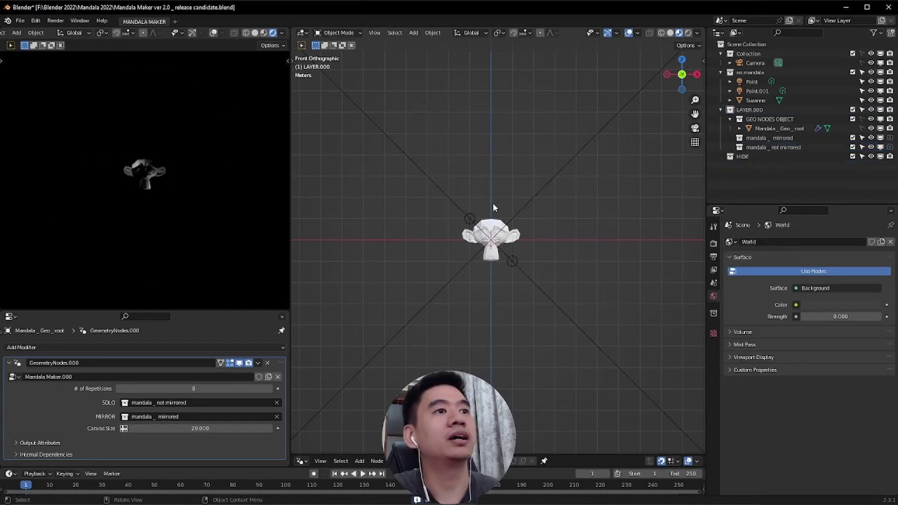
{"action": "left_click", "coordinate": [852, 73]}
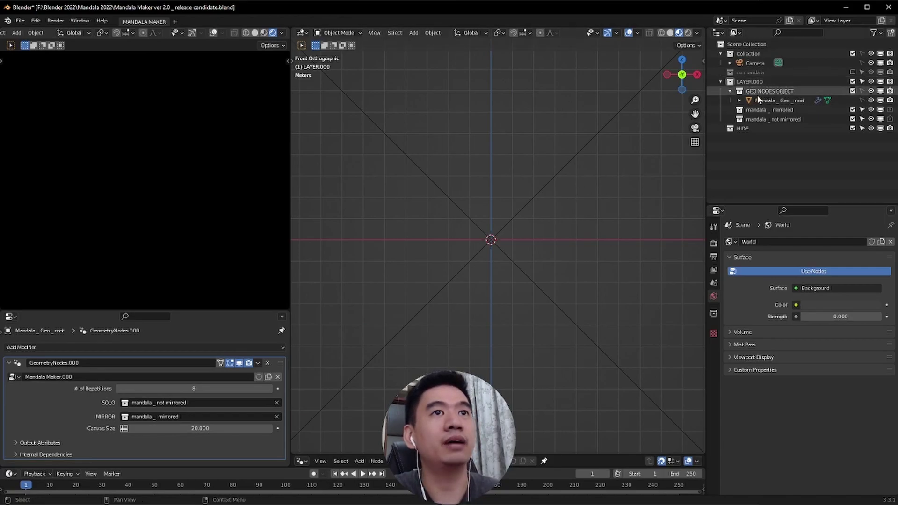
{"action": "left_click", "coordinate": [765, 109]}
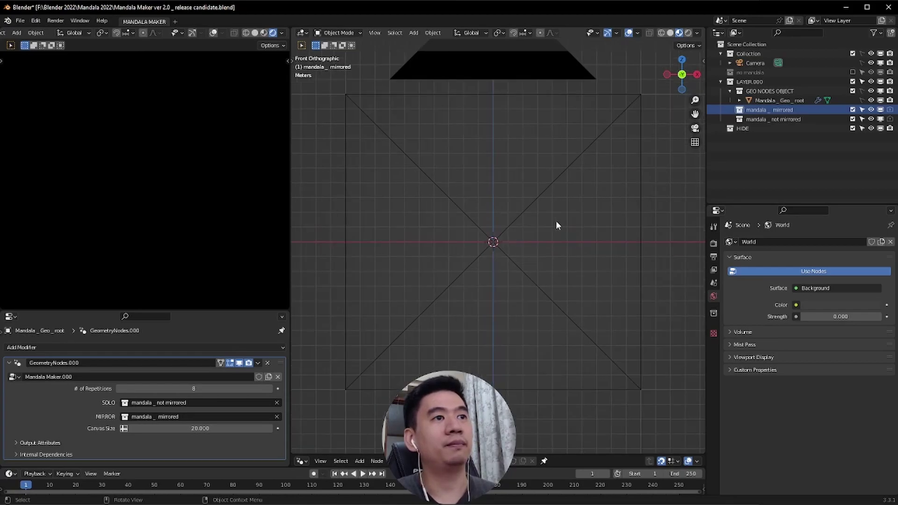
Add a NurbsPath curve at the origin
{"action": "key", "text": "shift+a"}
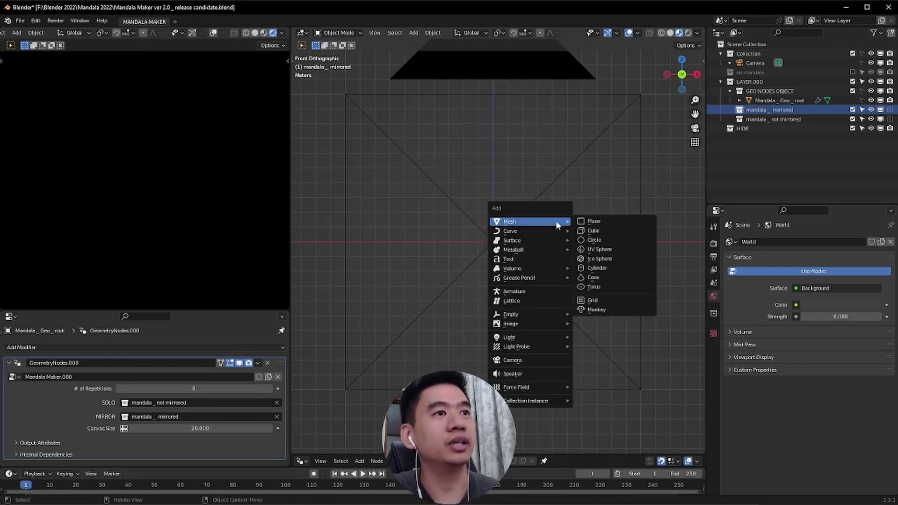
{"action": "mouse_move", "coordinate": [555, 231]}
{"action": "left_click", "coordinate": [595, 270]}
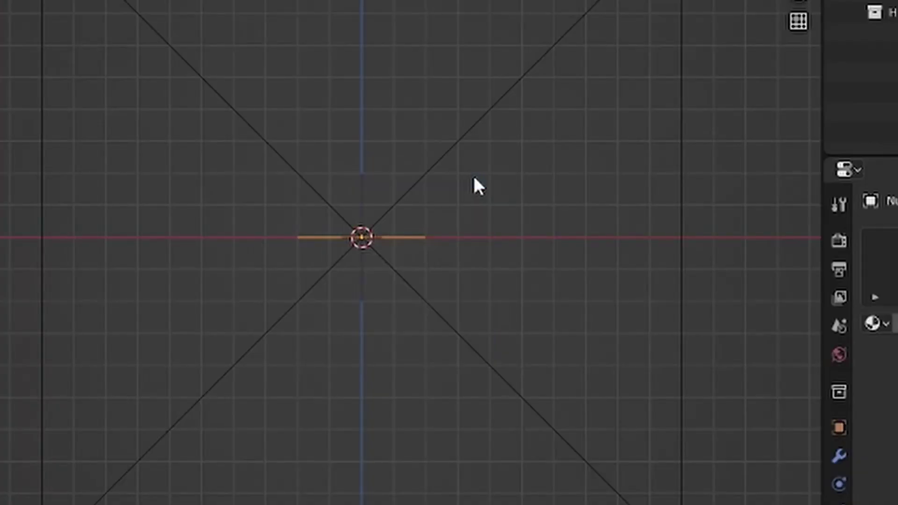
Move the NurbsPath into LAYER.000's mandala _ mirrored collection
{"action": "key", "text": "m"}
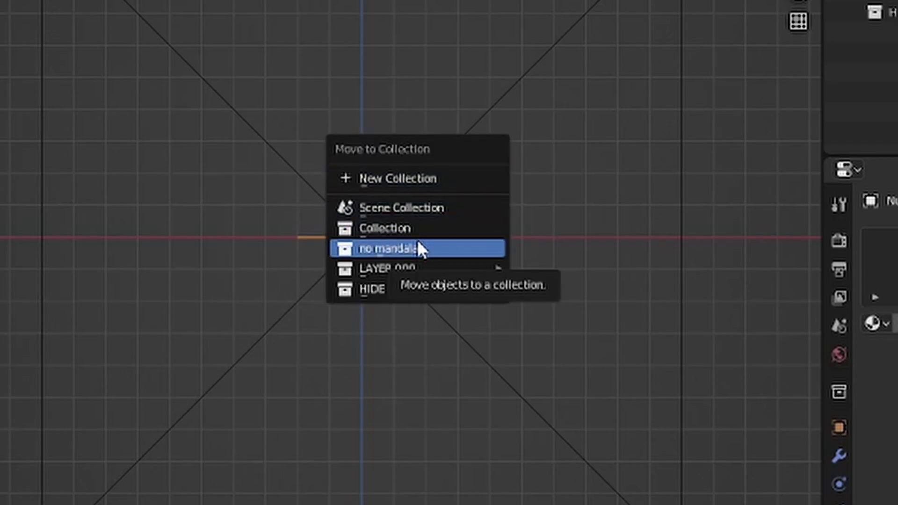
{"action": "mouse_move", "coordinate": [417, 266]}
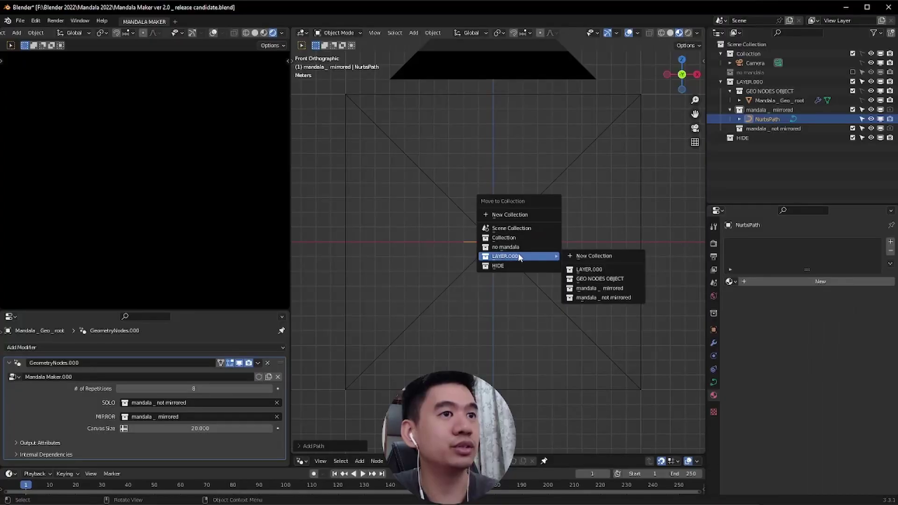
{"action": "left_click", "coordinate": [619, 287]}
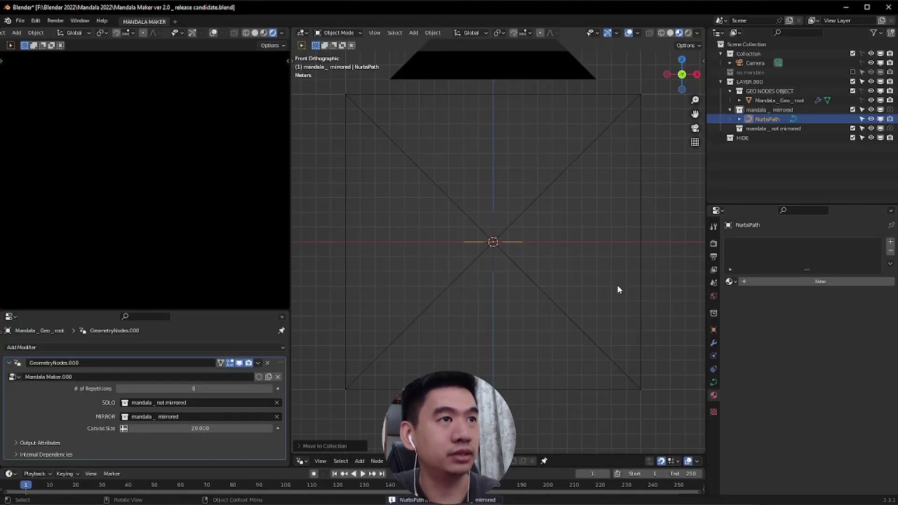
In the curve's Object Data Properties, set Bevel Depth to 0.25 m for a white asterisk
{"action": "left_click", "coordinate": [712, 384]}
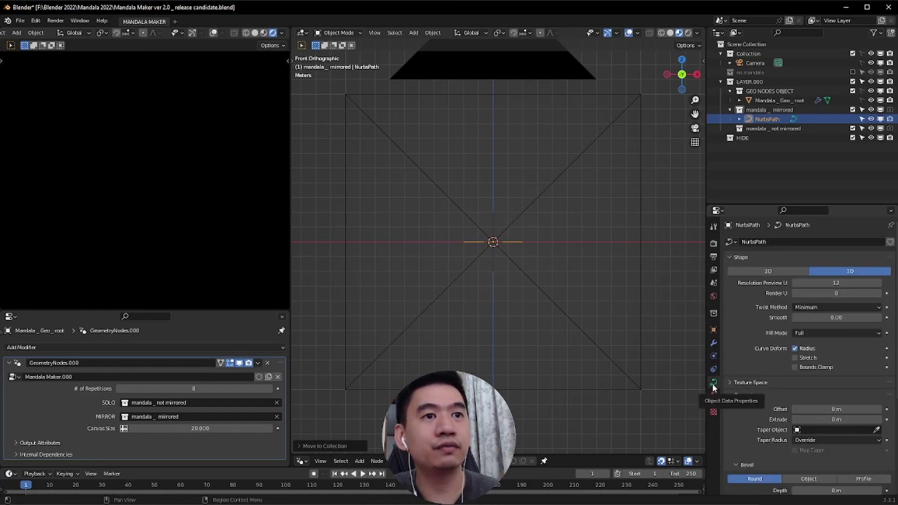
{"action": "scroll", "coordinate": [763, 383], "scroll_direction": "down", "scroll_amount": 5}
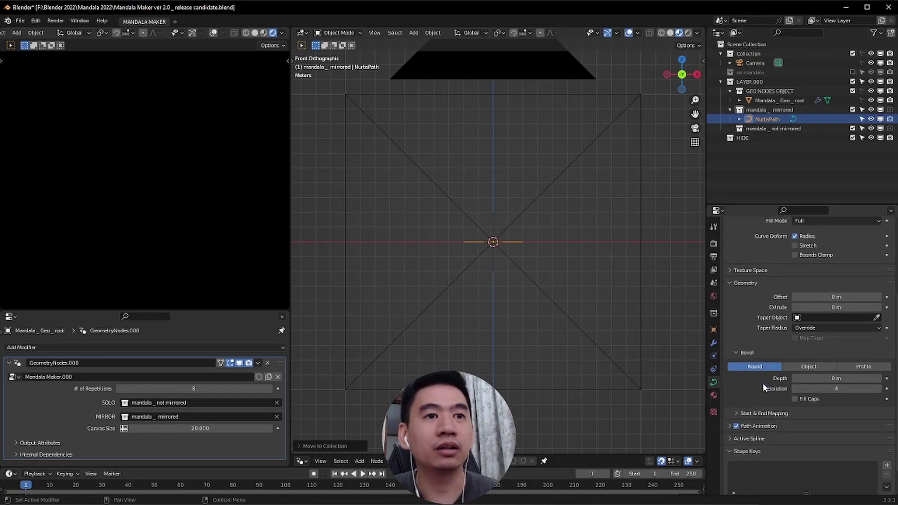
{"action": "left_click", "coordinate": [789, 439]}
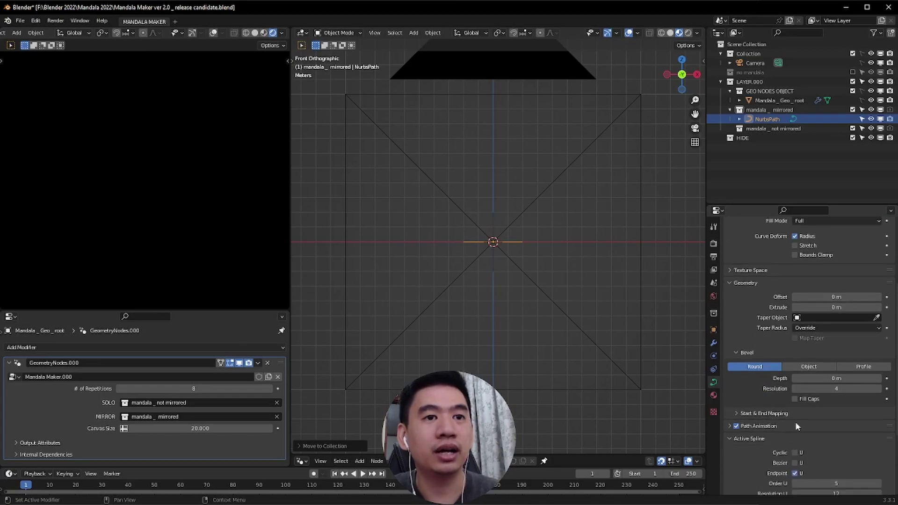
{"action": "left_click", "coordinate": [796, 425]}
{"action": "scroll", "coordinate": [795, 421], "scroll_direction": "down", "scroll_amount": 1}
{"action": "left_click", "coordinate": [802, 395]}
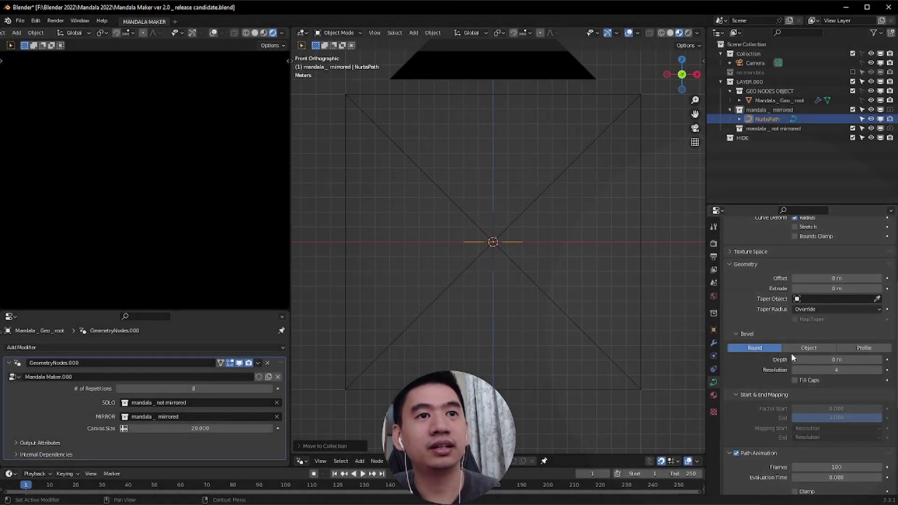
{"action": "left_click_drag", "start_coordinate": [828, 359], "coordinate": [856, 360]}
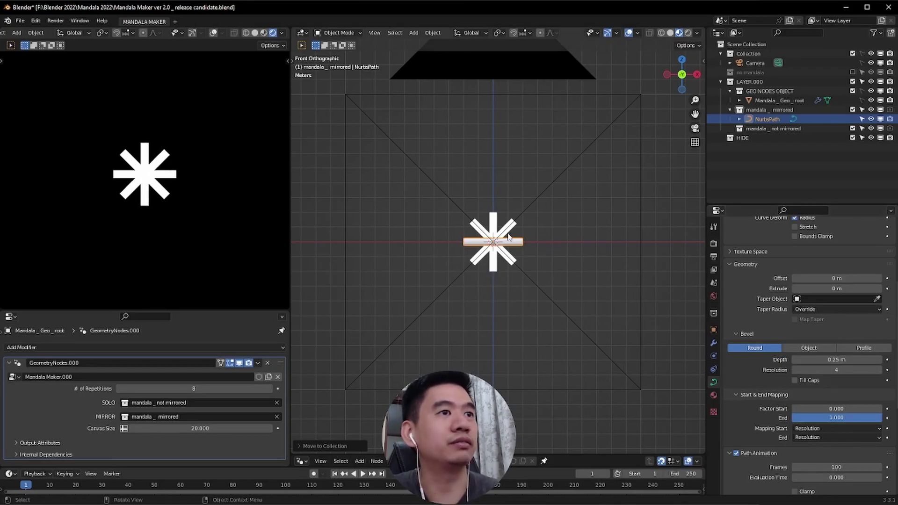
Move the NurbsPath curve to the right of the centre
{"action": "key", "text": "g"}
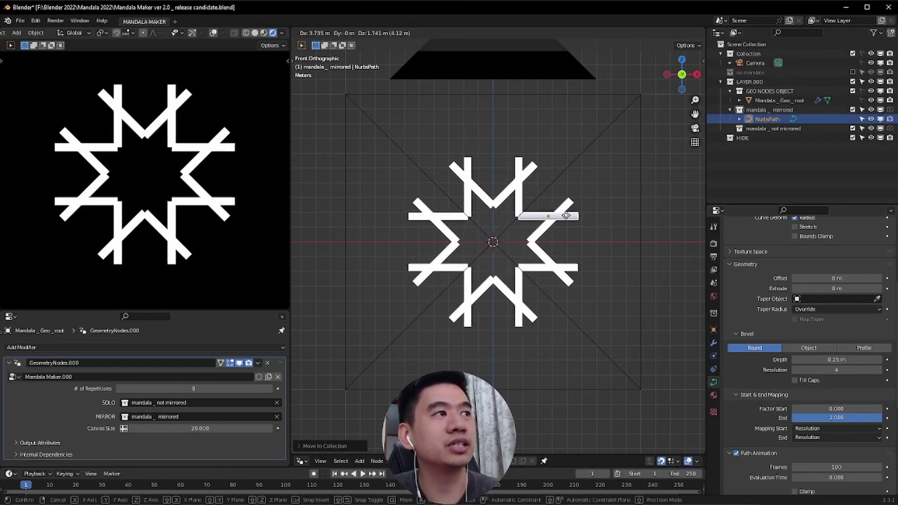
{"action": "right_click", "coordinate": [570, 260]}
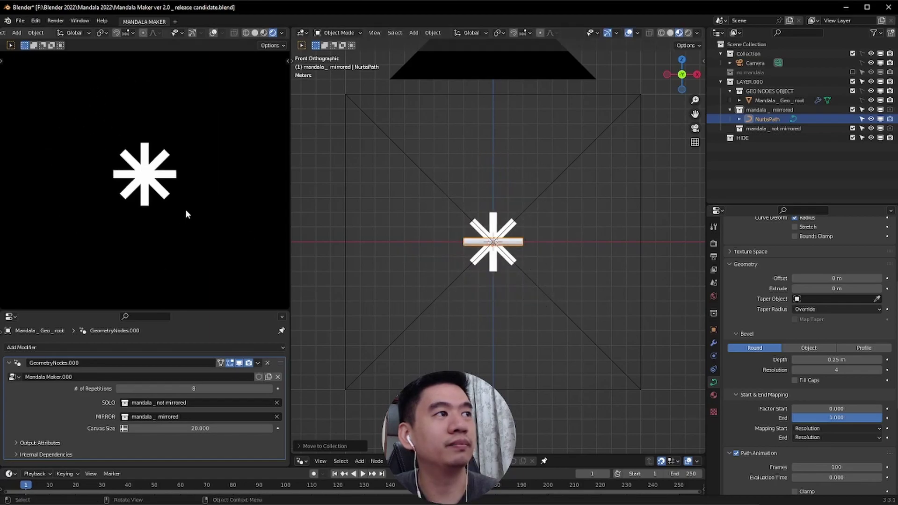
{"action": "key", "text": "g"}
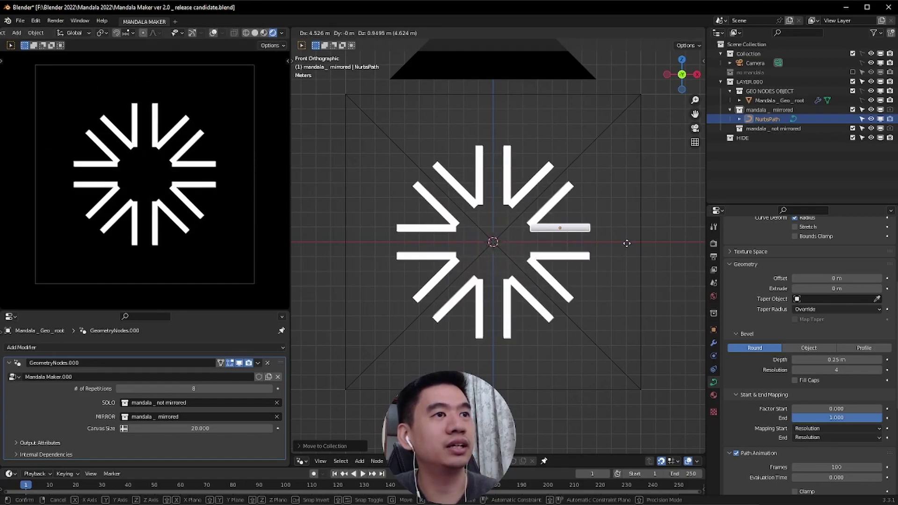
{"action": "left_click", "coordinate": [628, 251]}
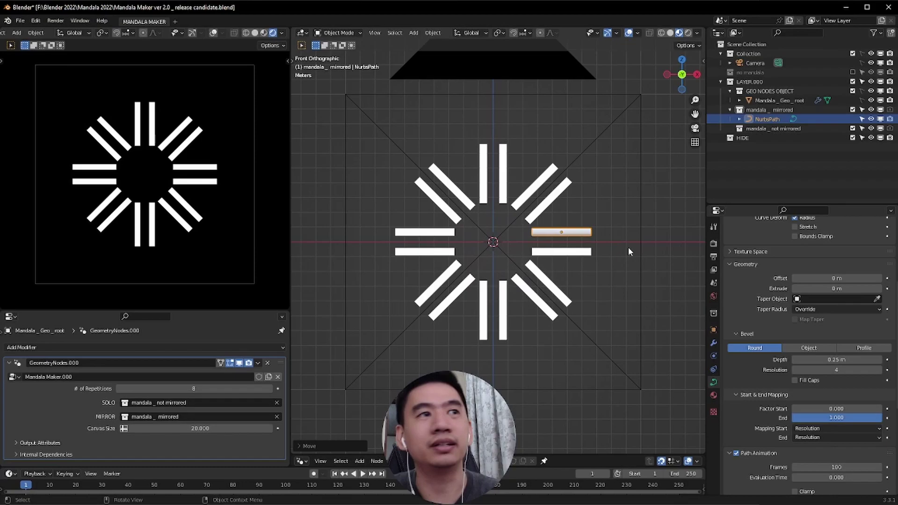
Set both curve end points to radius 0 so the petals taper to points
{"action": "key", "text": "Tab"}
{"action": "scroll", "coordinate": [627, 247], "scroll_direction": "up", "scroll_amount": 2}
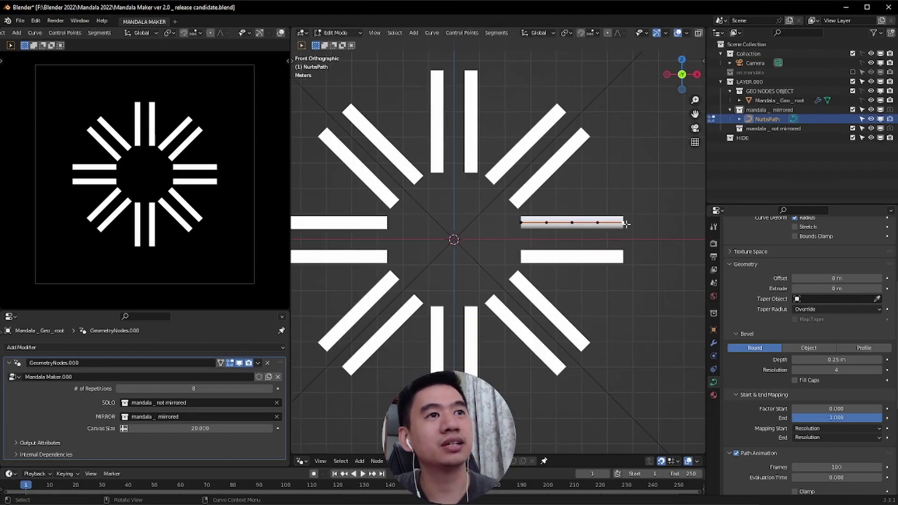
{"action": "left_click", "coordinate": [523, 223]}
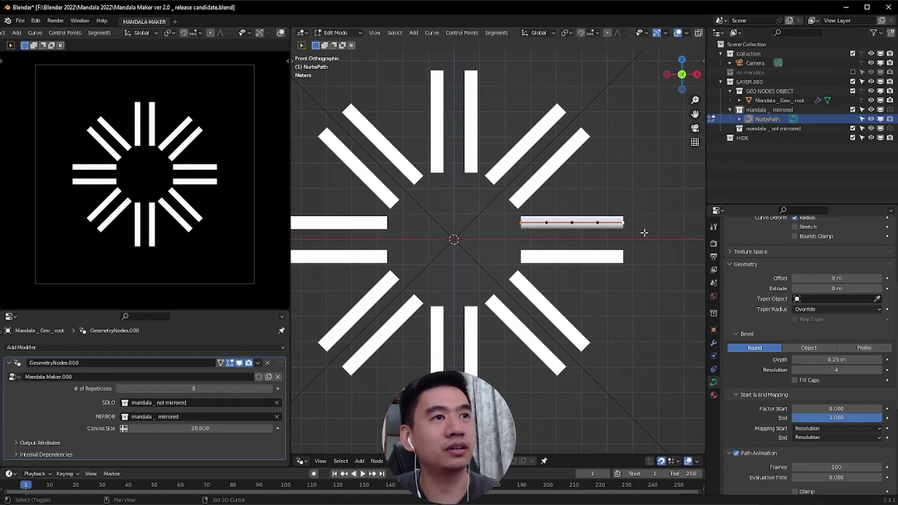
{"action": "key", "text": "alt+s"}
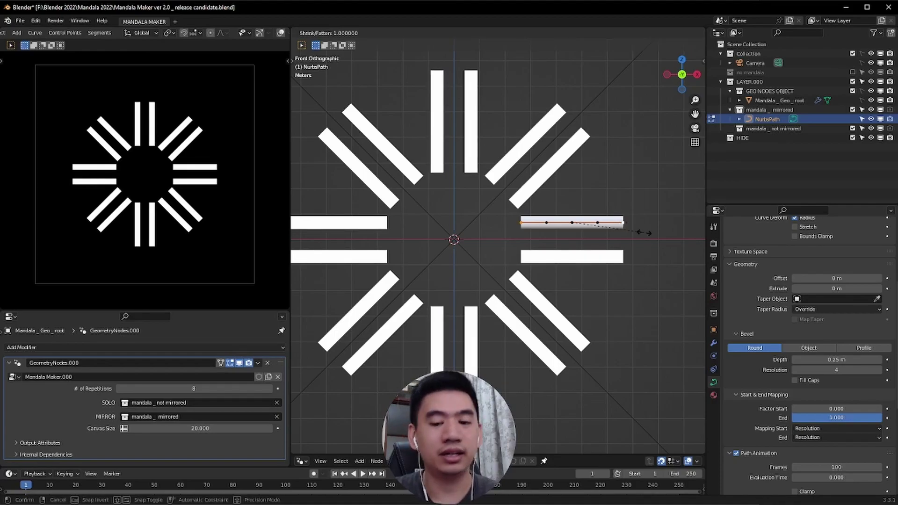
{"action": "type", "text": "0"}
{"action": "key", "text": "Return"}
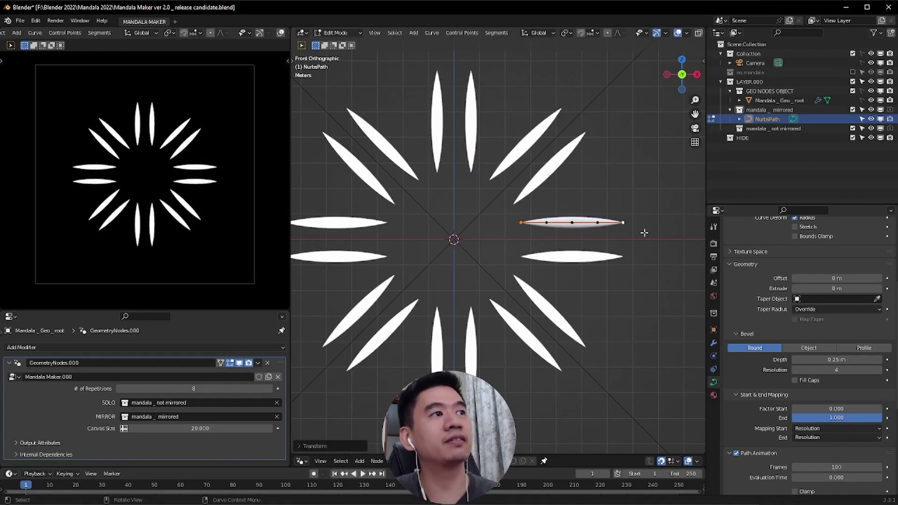
{"action": "key", "text": "Tab"}
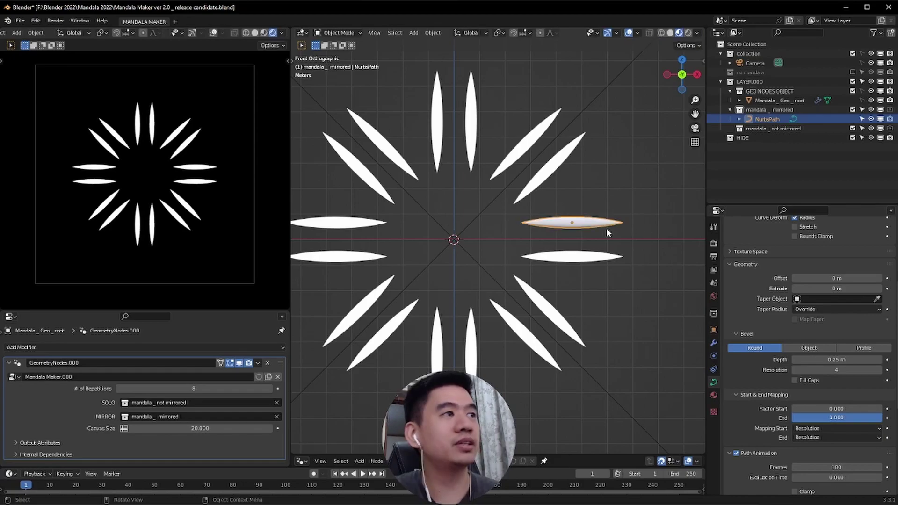
Set repetitions to 6, move the petal to the top and tilt it about 30°
{"action": "left_click", "coordinate": [194, 388]}
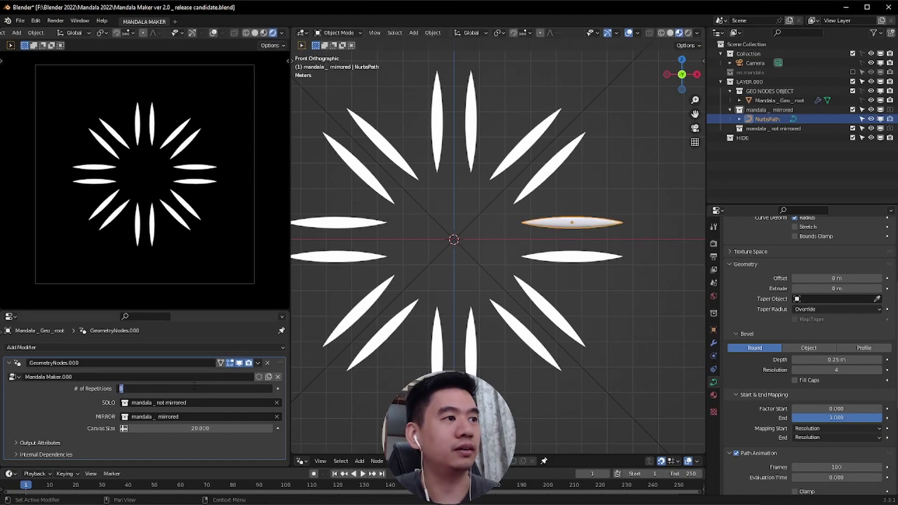
{"action": "type", "text": "6"}
{"action": "key", "text": "Return"}
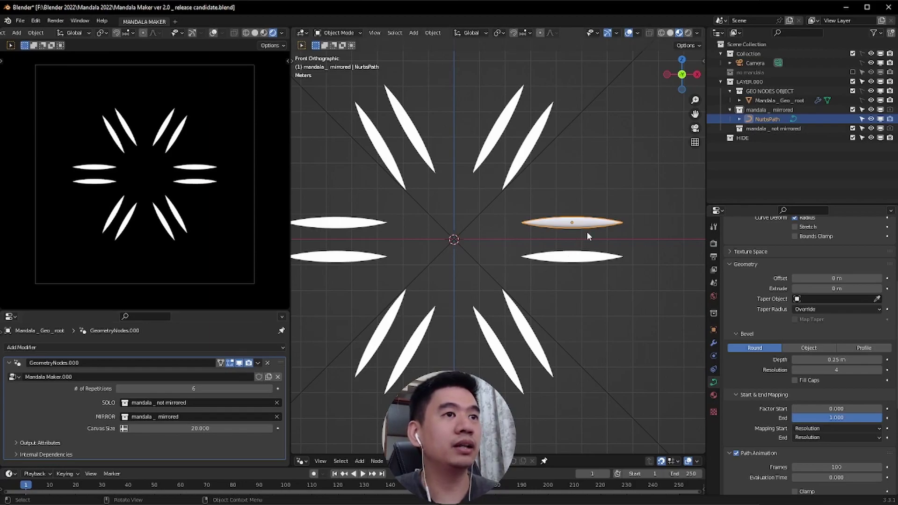
{"action": "key", "text": "g"}
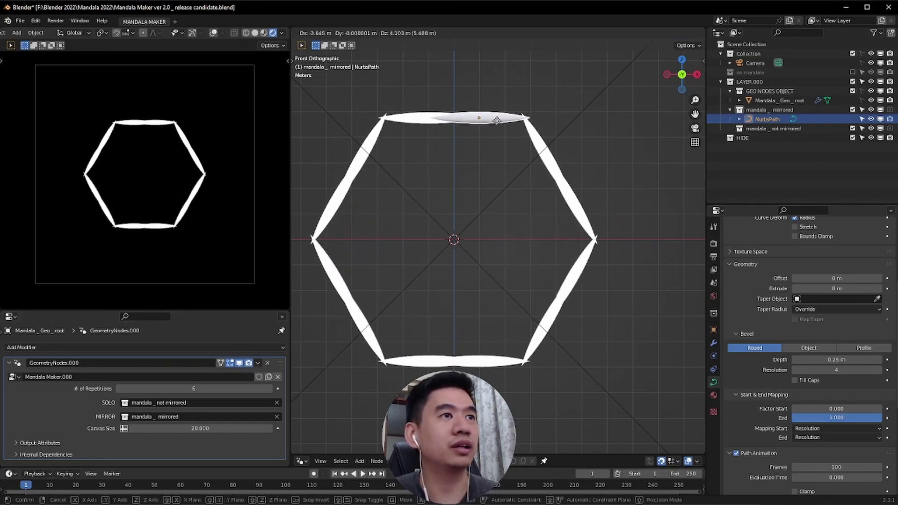
{"action": "left_click", "coordinate": [575, 212]}
{"action": "key", "text": "r"}
{"action": "left_click", "coordinate": [582, 147]}
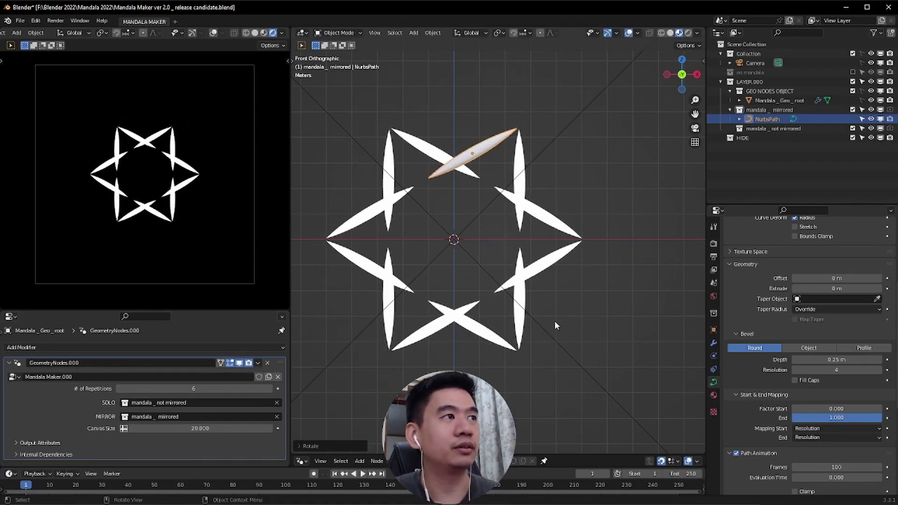
Raise repetitions to 9 and shift the petal right into a nine-pointed star
{"action": "left_click", "coordinate": [181, 388]}
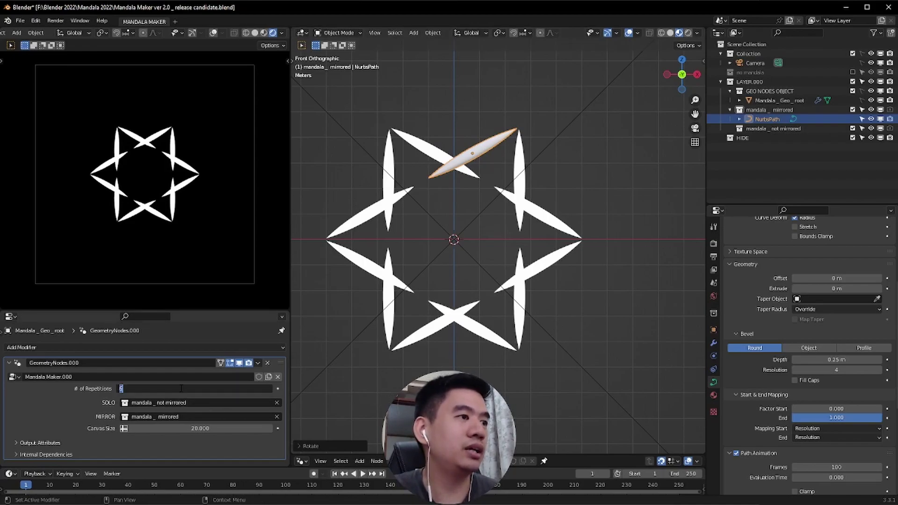
{"action": "type", "text": "9"}
{"action": "key", "text": "Return"}
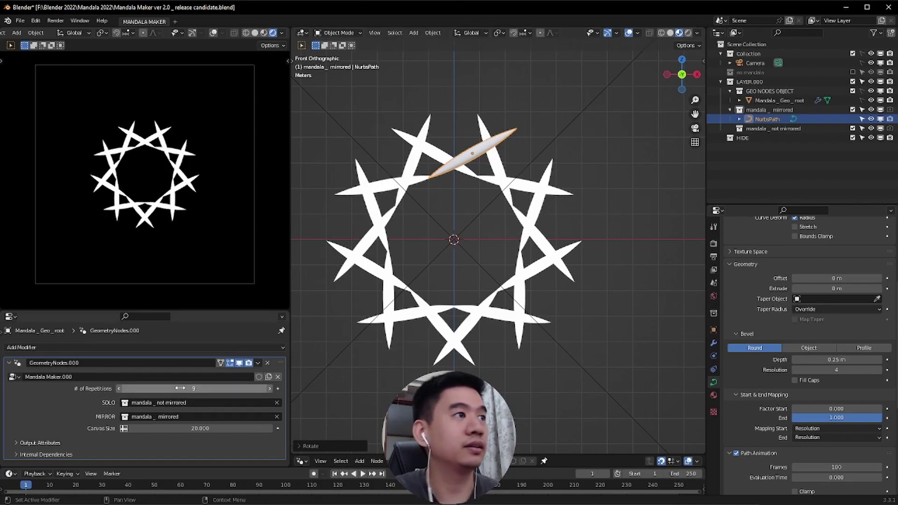
{"action": "left_click_drag", "start_coordinate": [448, 168], "coordinate": [480, 171]}
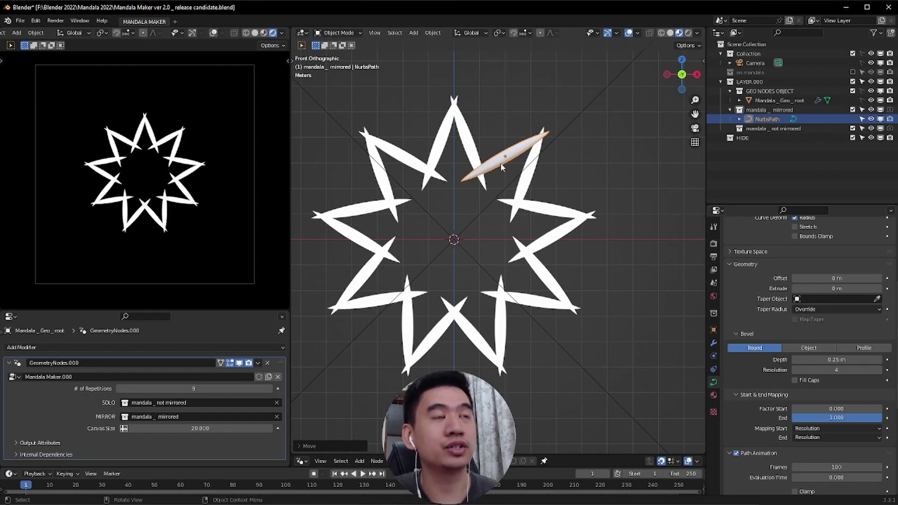
In Edit Mode, reposition a petal control point to reshape the petals
{"action": "key", "text": "Tab"}
{"action": "key", "text": "g"}
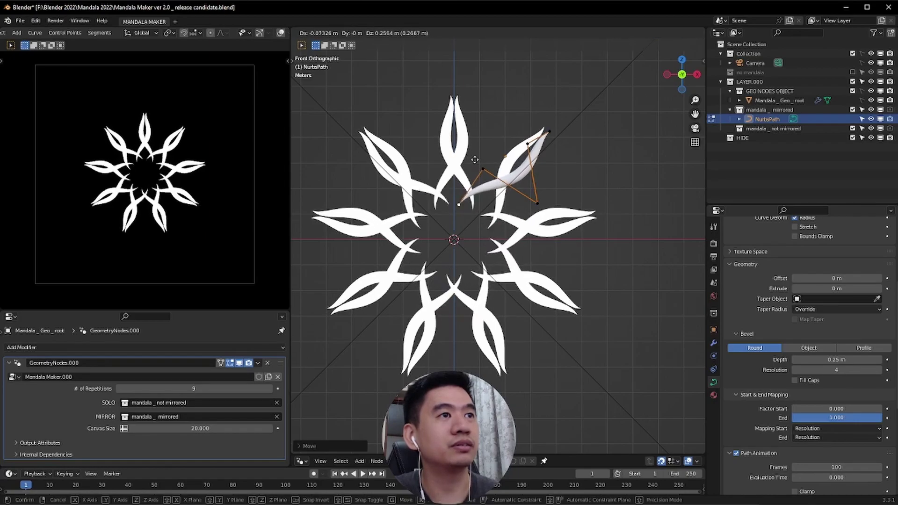
{"action": "left_click", "coordinate": [485, 171]}
{"action": "key", "text": "g"}
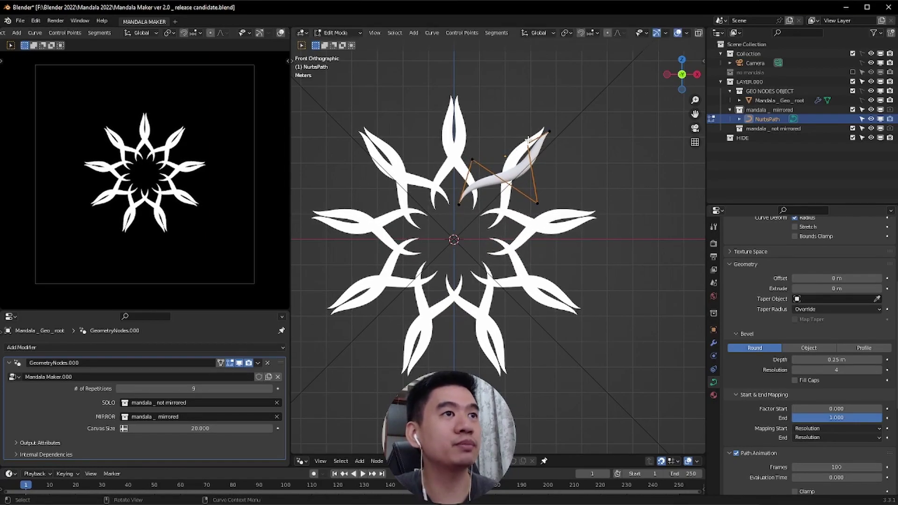
{"action": "left_click", "coordinate": [525, 140]}
Raise the petal's inner control point and move its tip lower right into a curved leaf
{"action": "scroll", "coordinate": [526, 140], "scroll_direction": "up", "scroll_amount": 8}
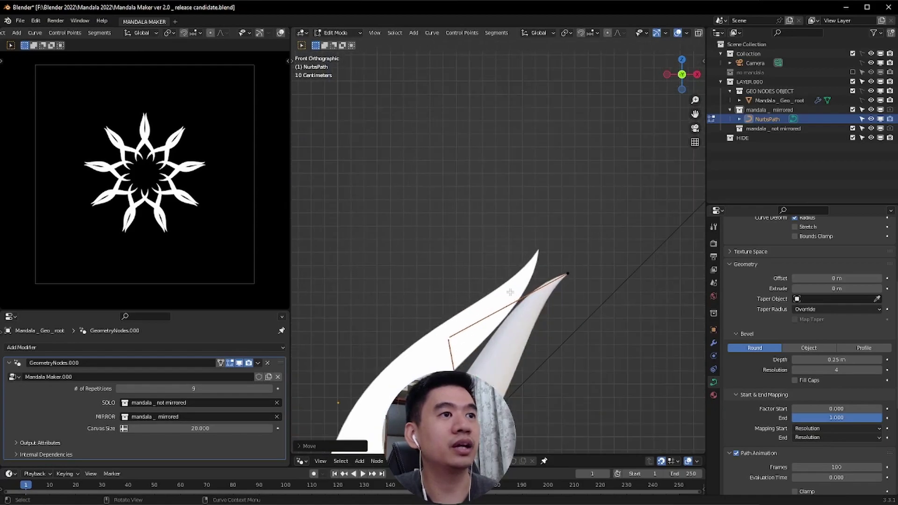
{"action": "middle_click_drag", "start_coordinate": [571, 279], "coordinate": [526, 226], "text": "shift"}
{"action": "left_click", "coordinate": [429, 287]}
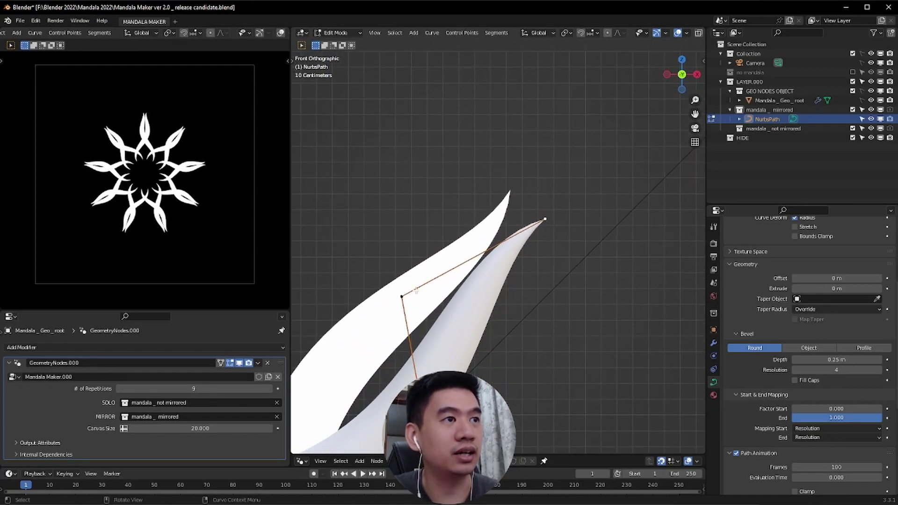
{"action": "key", "text": "g"}
{"action": "left_click", "coordinate": [447, 227]}
{"action": "left_click", "coordinate": [549, 218]}
{"action": "key", "text": "g"}
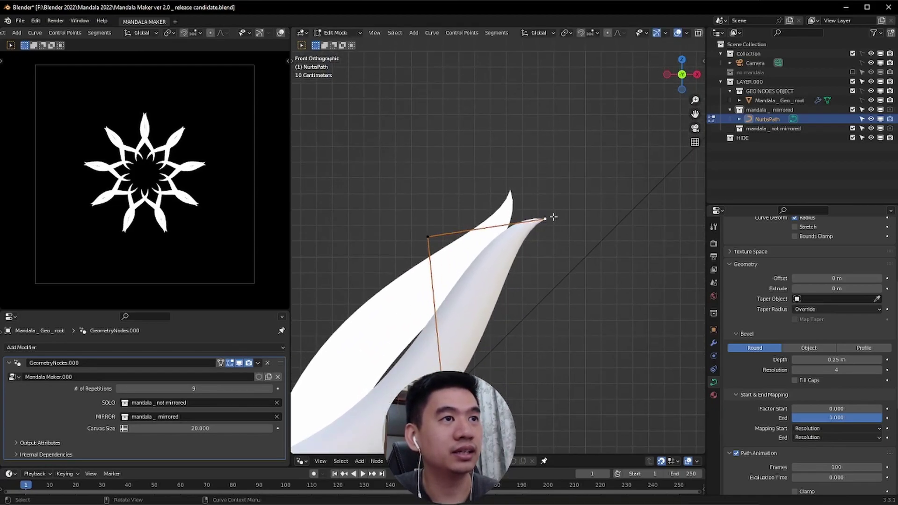
{"action": "left_click", "coordinate": [564, 236]}
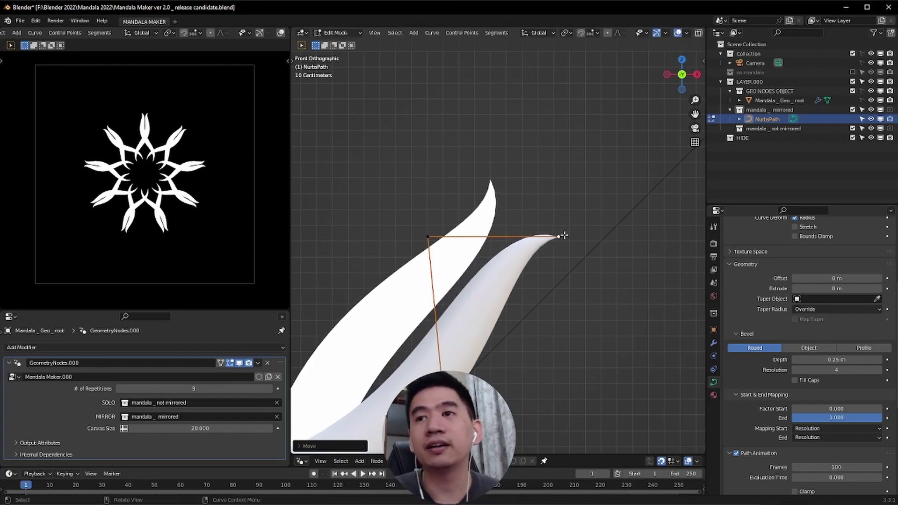
Return to Object Mode, frame the whole mandala and show the camera preview fullscreen
{"action": "key", "text": "Tab"}
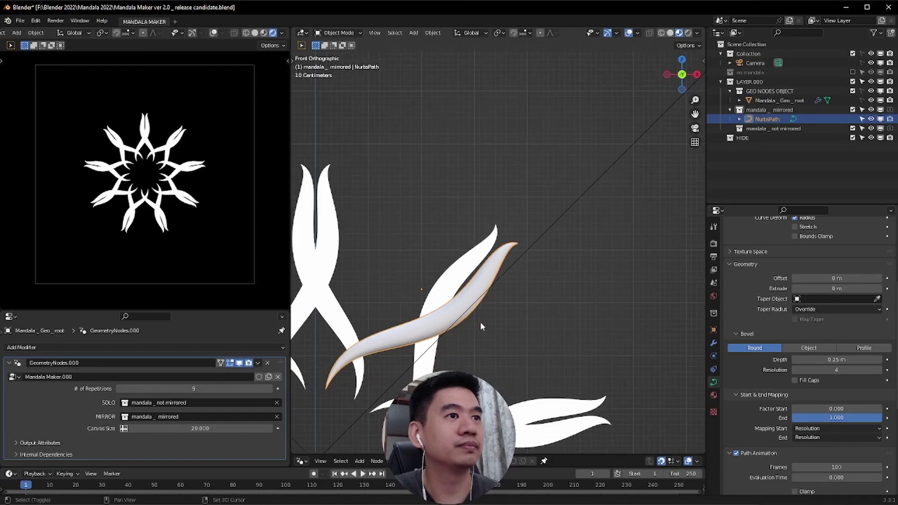
{"action": "key", "text": "Home"}
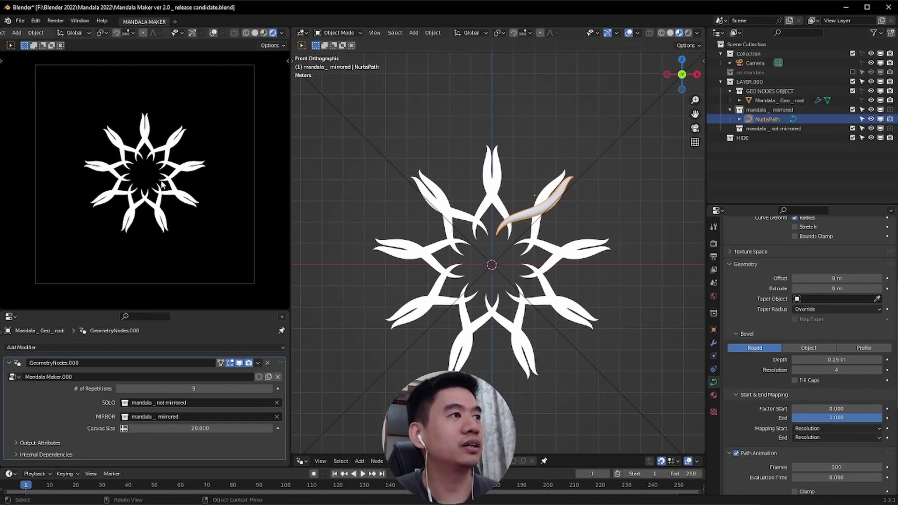
{"action": "key", "text": "ctrl+alt+space"}
{"action": "key", "text": "ctrl+alt+space"}
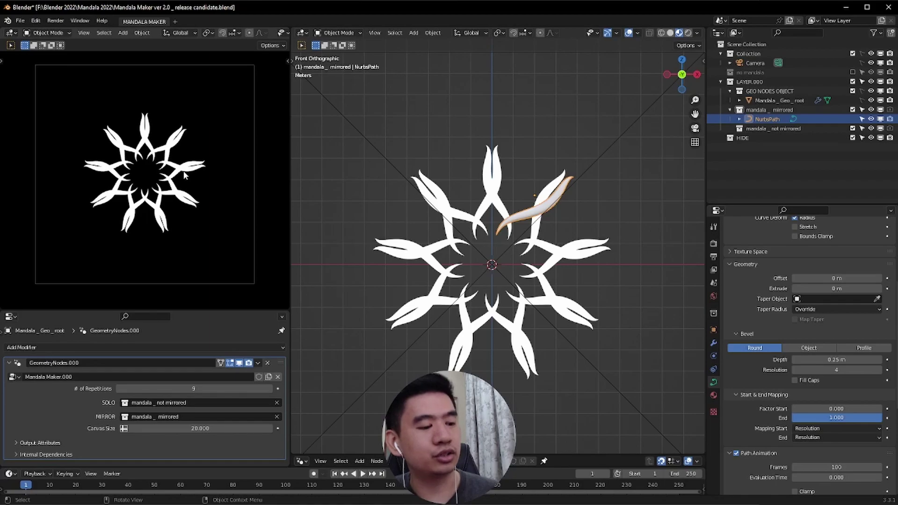
{"action": "key", "text": "ctrl+alt+space"}
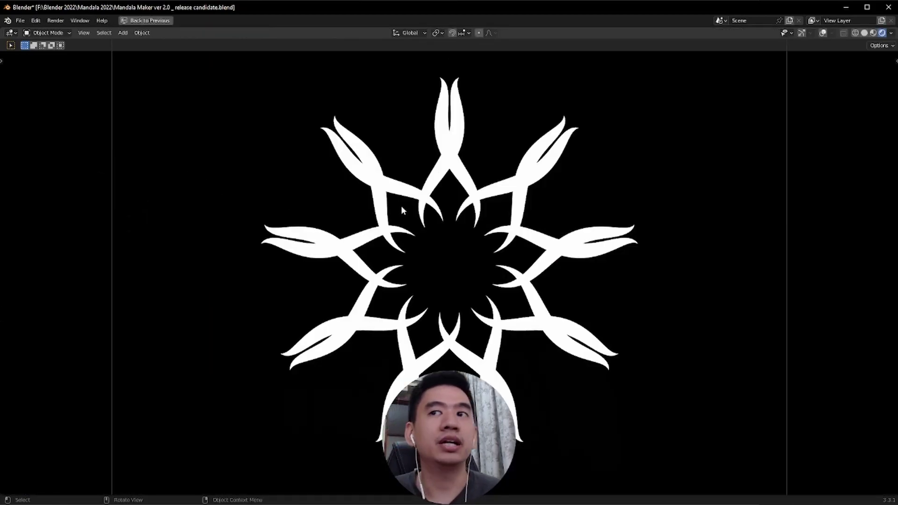
{"action": "key", "text": "ctrl+space"}
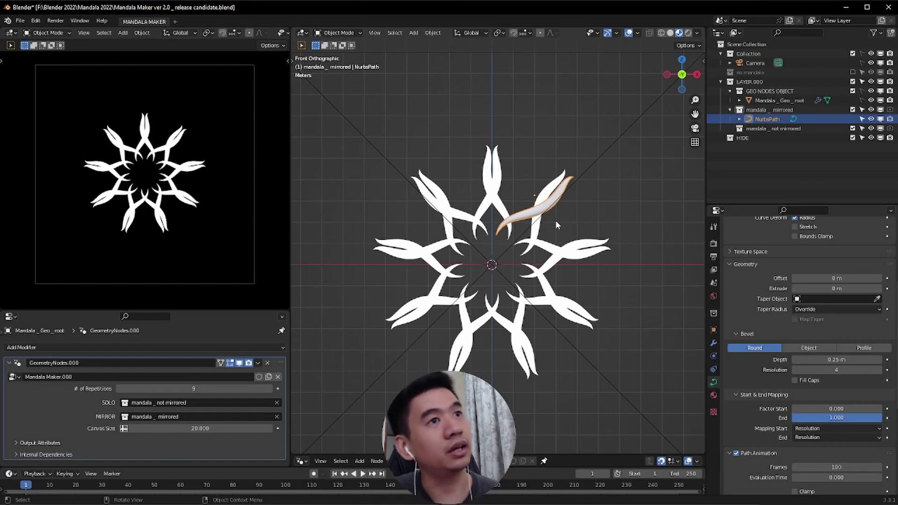
Assign the SOURCE RED material to the NurbsPath petal and rotate it slightly
{"action": "left_click", "coordinate": [713, 395]}
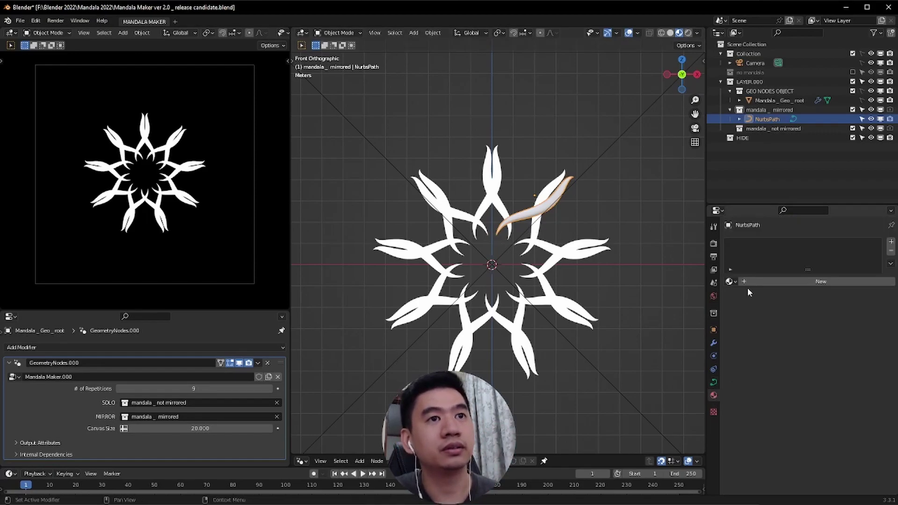
{"action": "left_click", "coordinate": [730, 281]}
{"action": "left_click", "coordinate": [739, 305]}
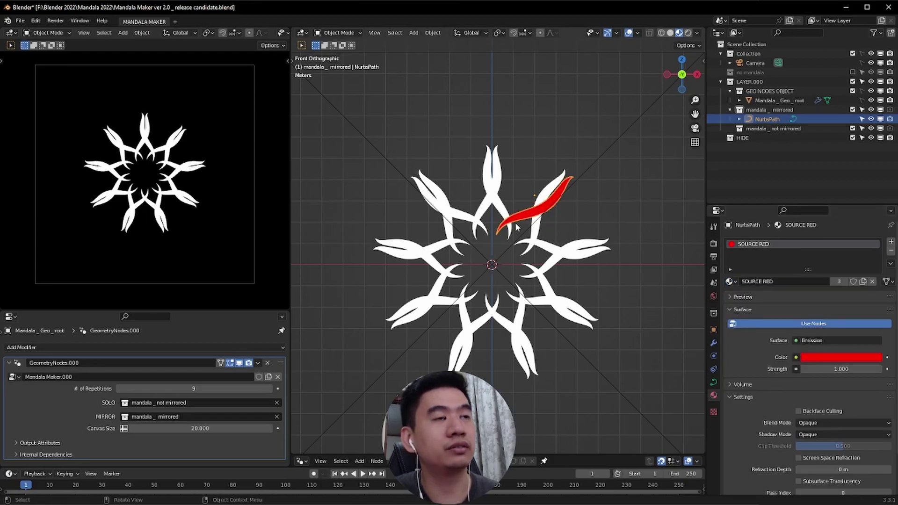
{"action": "key", "text": "r"}
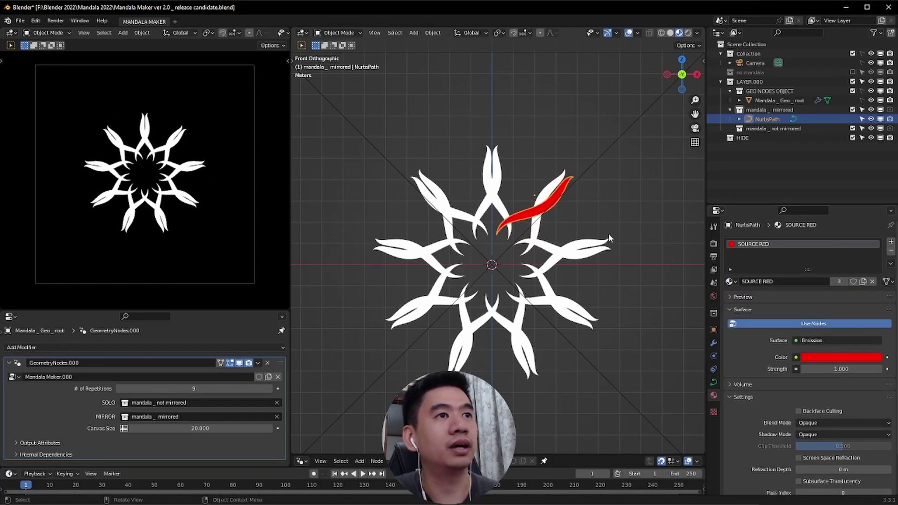
{"action": "left_click", "coordinate": [608, 234]}
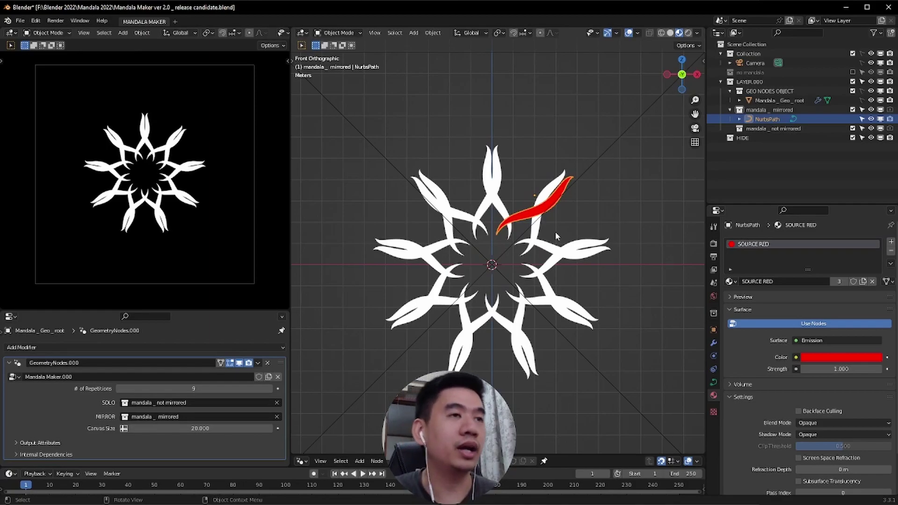
Duplicate the red petal and place the copy farther out toward the upper right
{"action": "key", "text": "shift+d"}
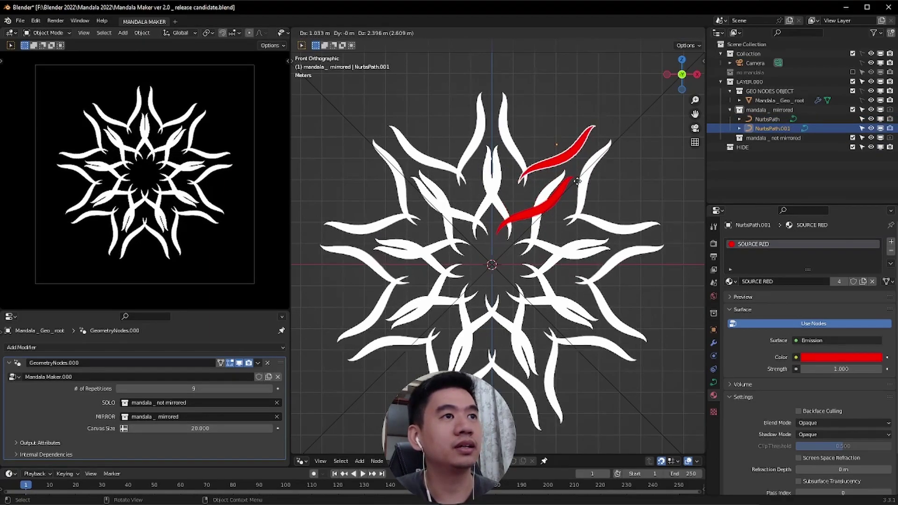
{"action": "left_click", "coordinate": [580, 186]}
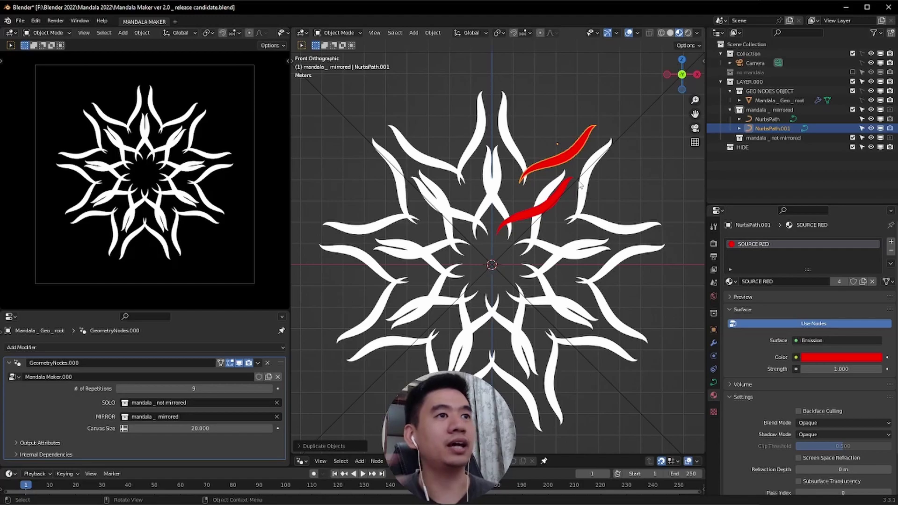
{"action": "key", "text": "r"}
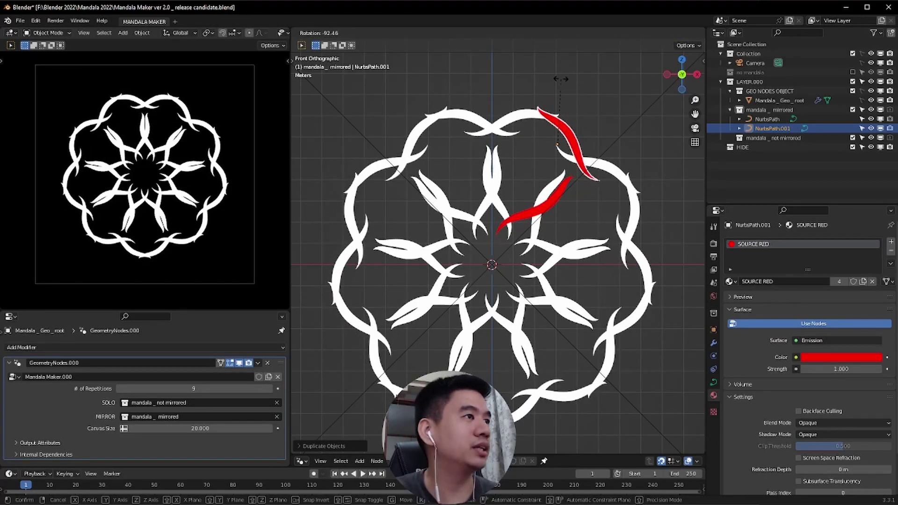
{"action": "key", "text": "Escape"}
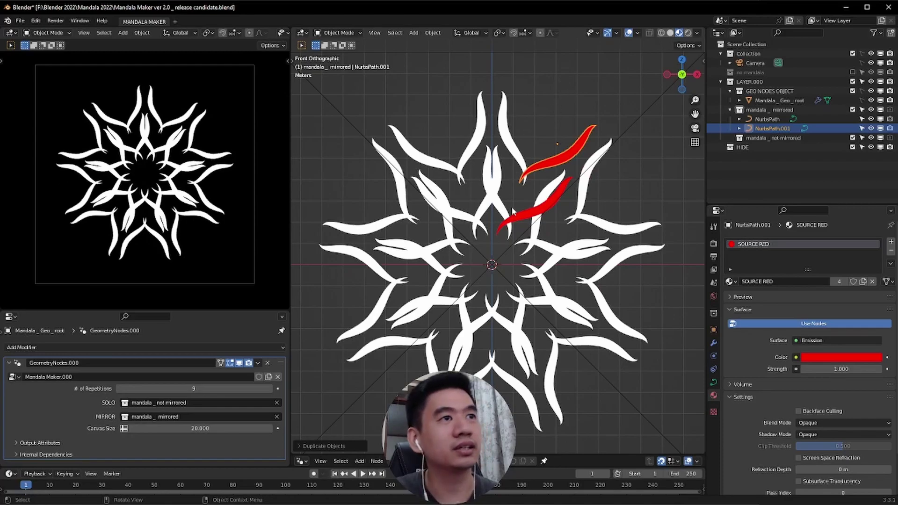
{"action": "scroll", "coordinate": [528, 186], "scroll_direction": "up", "scroll_amount": 2}
{"action": "scroll", "coordinate": [526, 182], "scroll_direction": "up", "scroll_amount": 4}
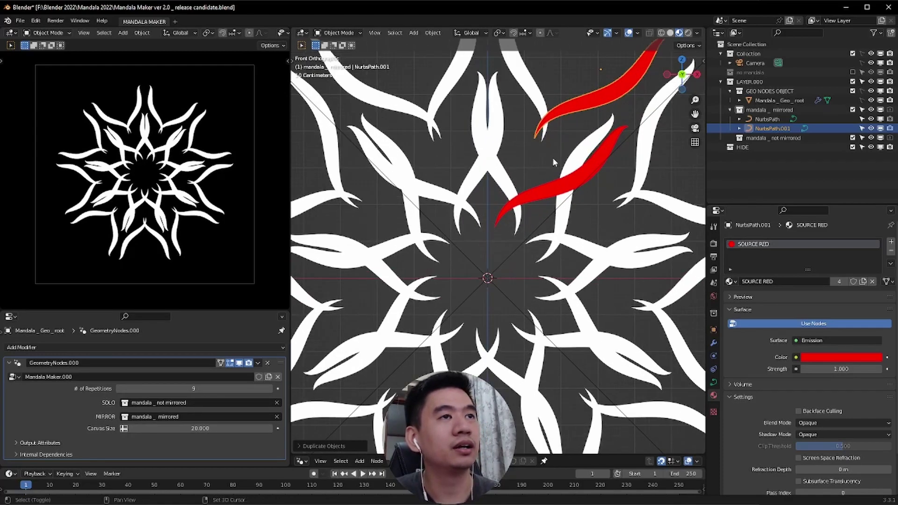
{"action": "scroll", "coordinate": [492, 299], "scroll_direction": "up", "scroll_amount": 4}
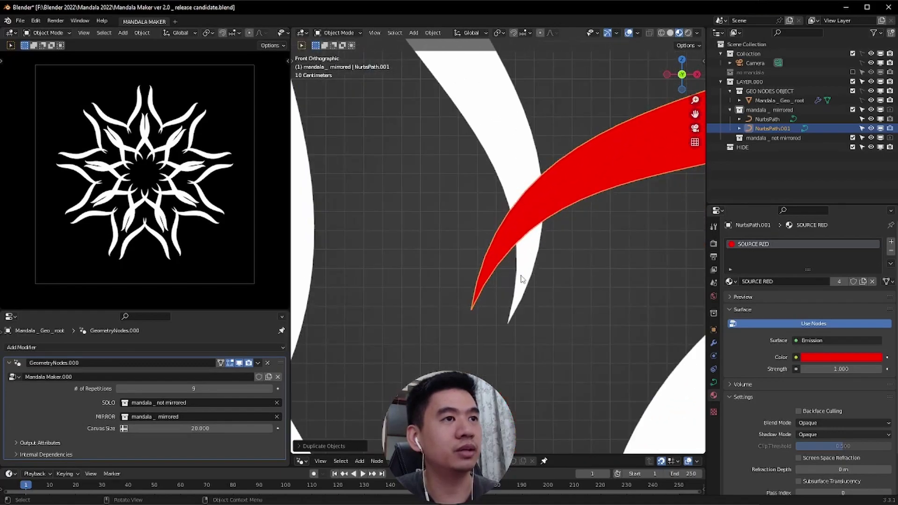
Reposition the copied petal's inner end point
{"action": "key", "text": "Tab"}
{"action": "key", "text": "g"}
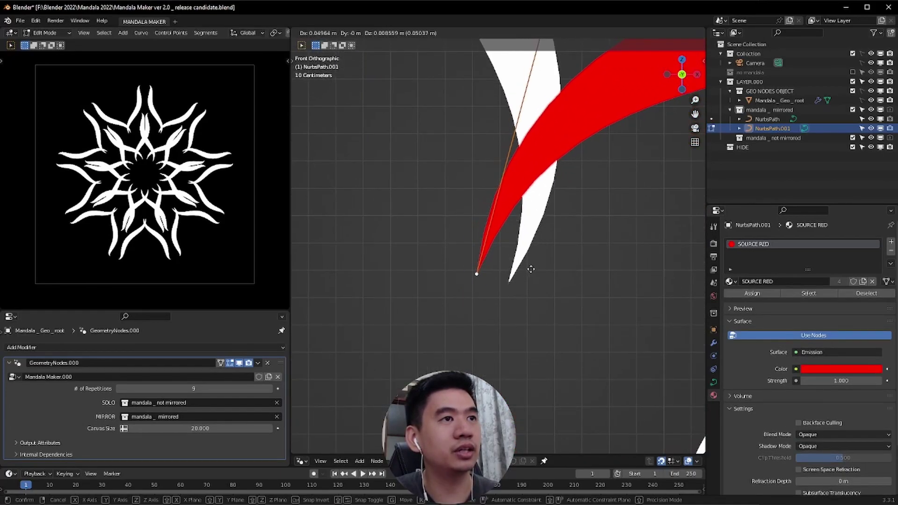
{"action": "left_click", "coordinate": [567, 267]}
{"action": "scroll", "coordinate": [563, 257], "scroll_direction": "down", "scroll_amount": 3}
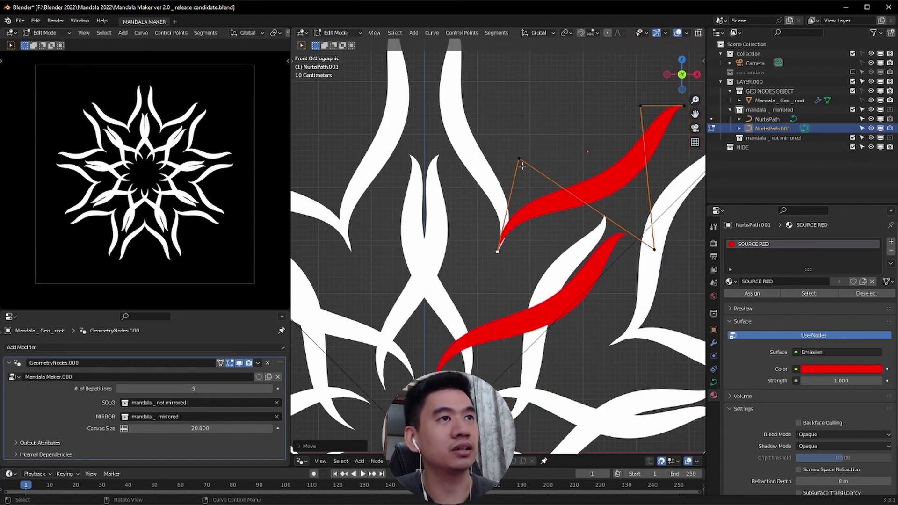
{"action": "scroll", "coordinate": [486, 255], "scroll_direction": "up", "scroll_amount": 3}
Shrink the radius of all NurbsPath.001 control points so it becomes a thin stroke
{"action": "key", "text": "Tab"}
{"action": "scroll", "coordinate": [486, 255], "scroll_direction": "down", "scroll_amount": 3}
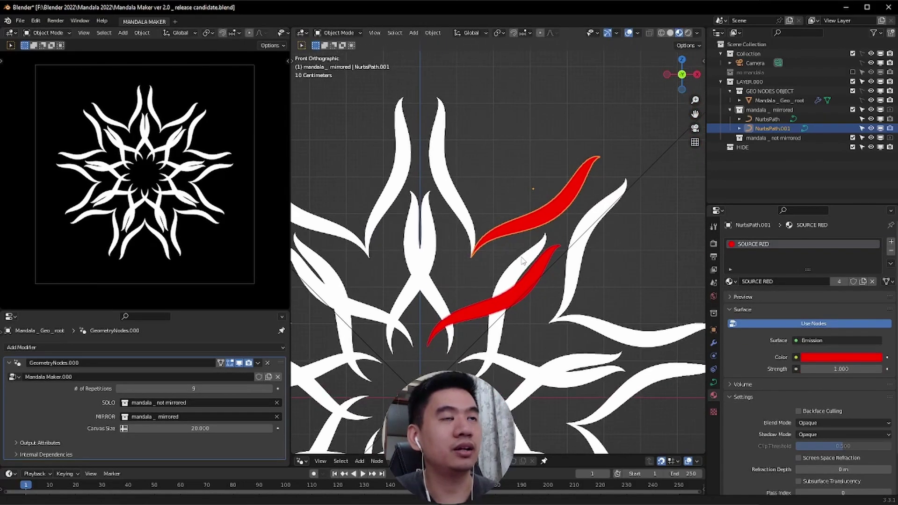
{"action": "scroll", "coordinate": [516, 239], "scroll_direction": "up", "scroll_amount": 1}
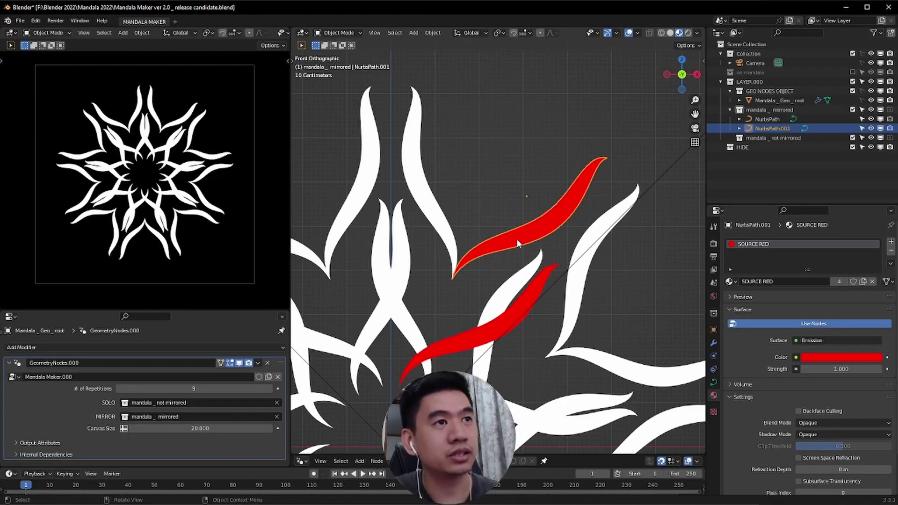
{"action": "key", "text": "Tab"}
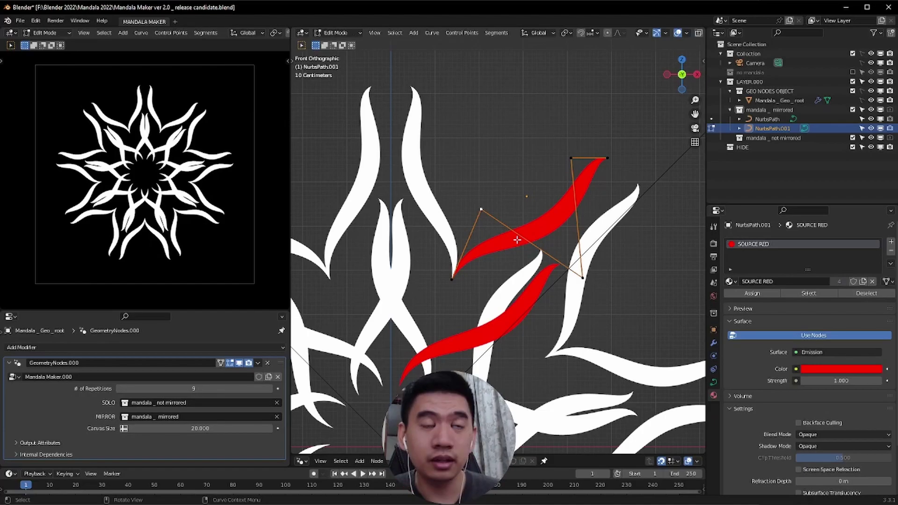
{"action": "key", "text": "a"}
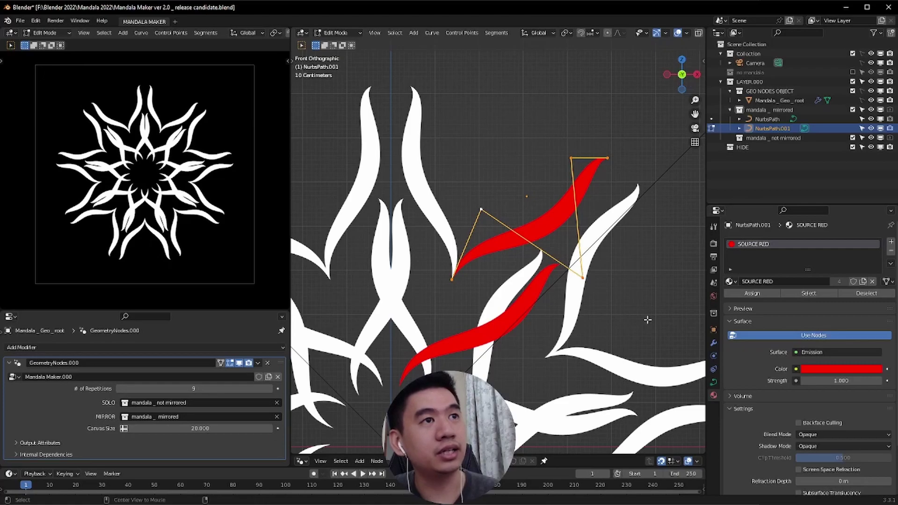
{"action": "key", "text": "alt+s"}
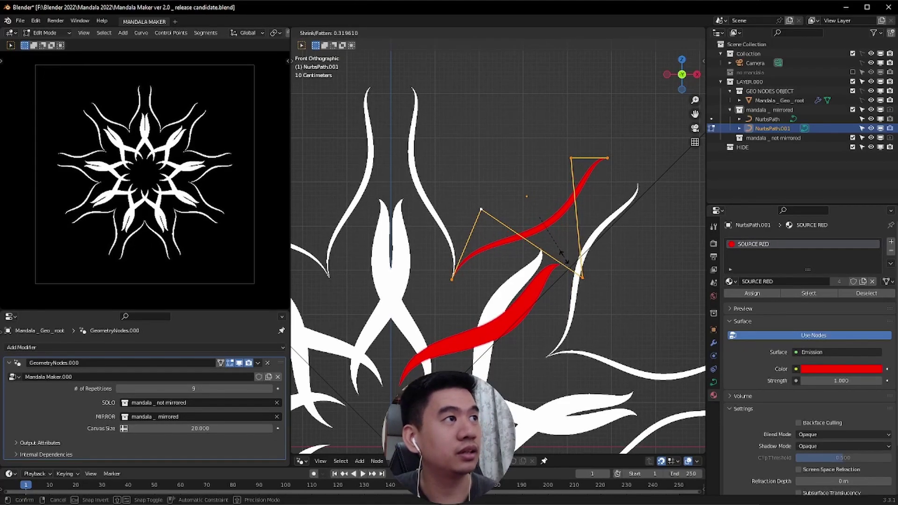
{"action": "left_click", "coordinate": [565, 262]}
{"action": "key", "text": "Tab"}
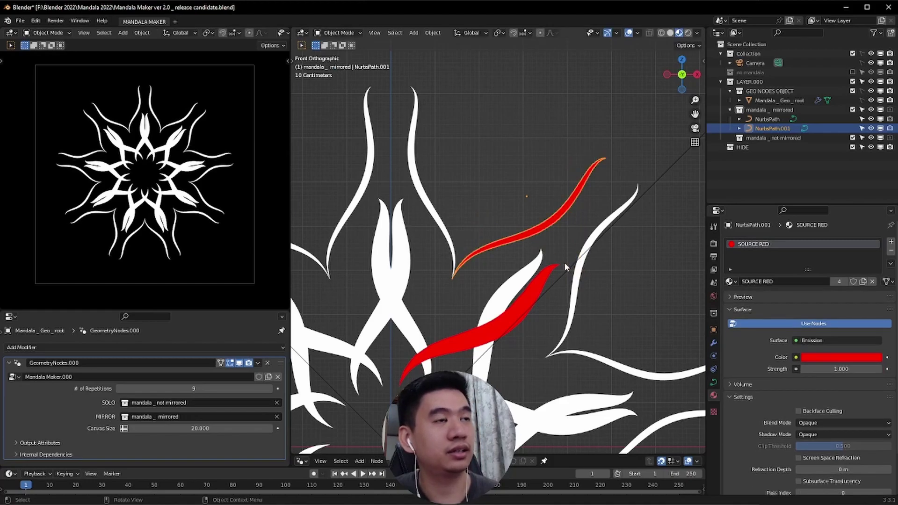
{"action": "scroll", "coordinate": [564, 262], "scroll_direction": "down", "scroll_amount": 3}
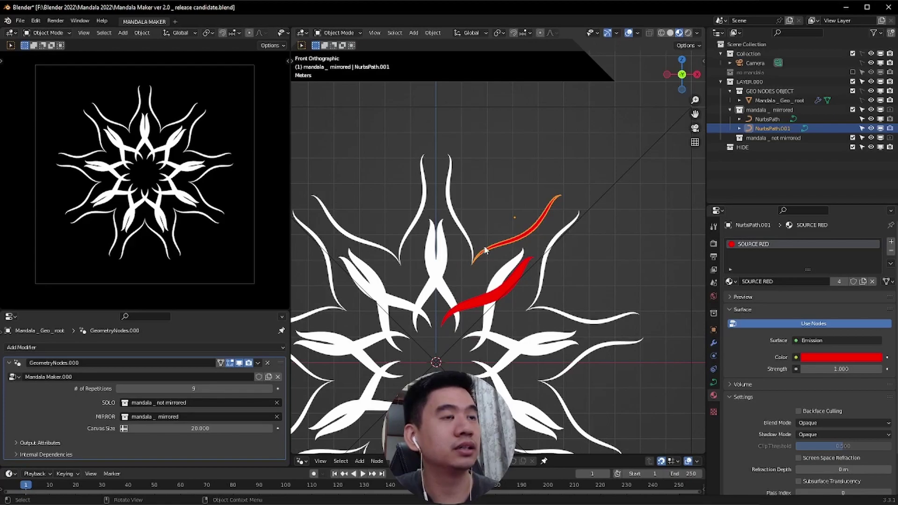
{"action": "middle_click_drag", "start_coordinate": [484, 230], "coordinate": [497, 266], "text": "shift"}
{"action": "scroll", "coordinate": [498, 265], "scroll_direction": "down", "scroll_amount": 3}
{"action": "key", "text": "ctrl+space"}
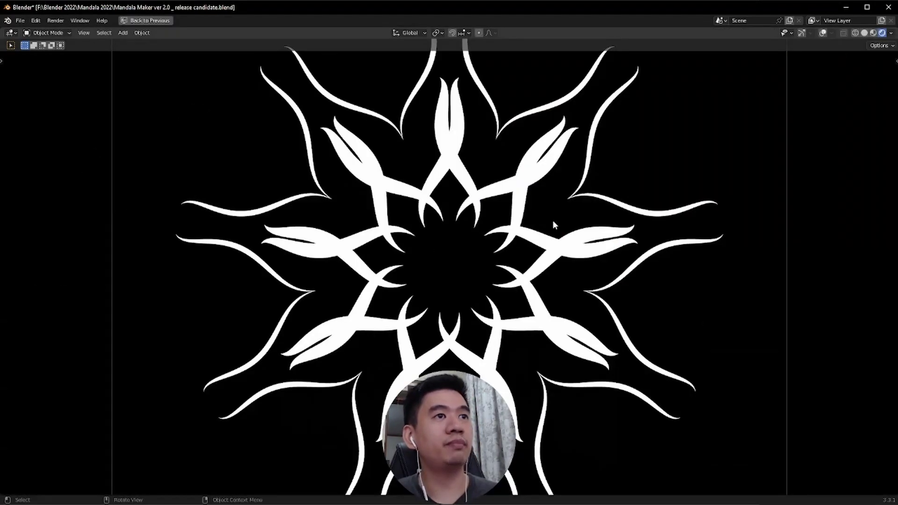
{"action": "scroll", "coordinate": [557, 224], "scroll_direction": "down", "scroll_amount": 2}
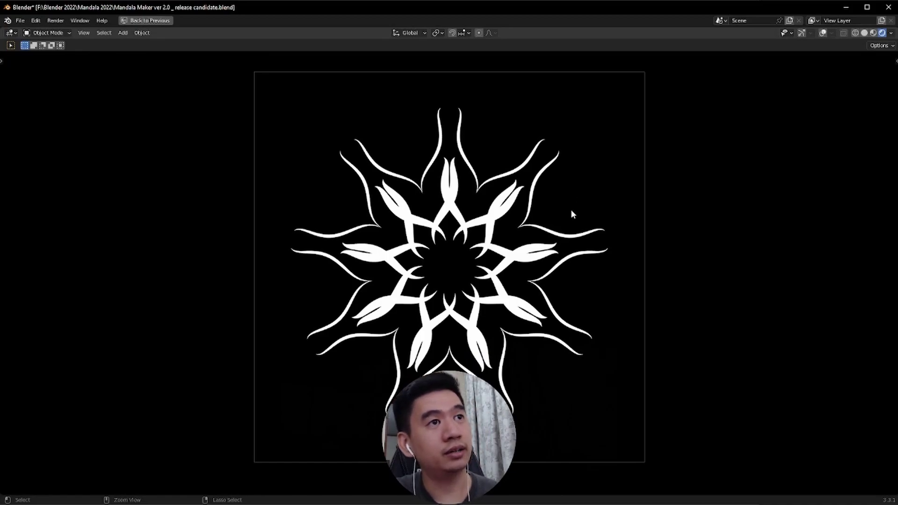
{"action": "key", "text": "ctrl+space"}
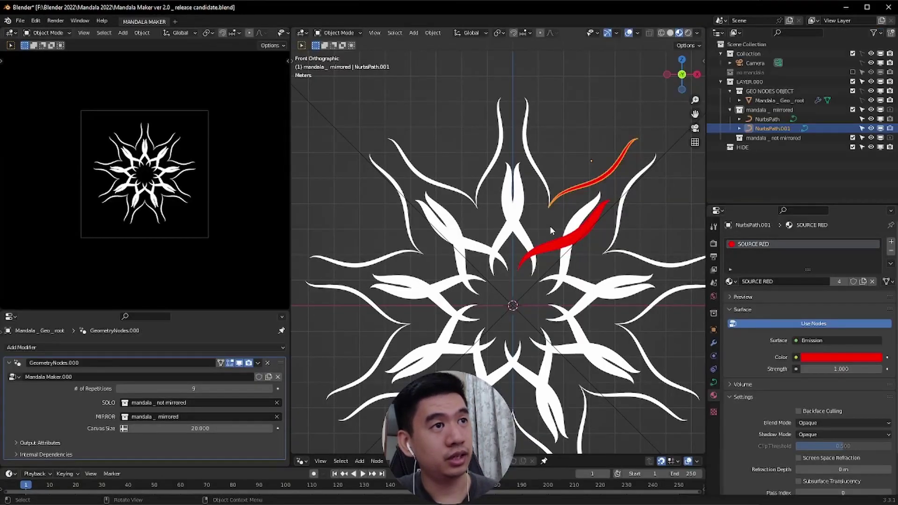
{"action": "middle_click_drag", "start_coordinate": [566, 200], "coordinate": [489, 241], "text": "shift"}
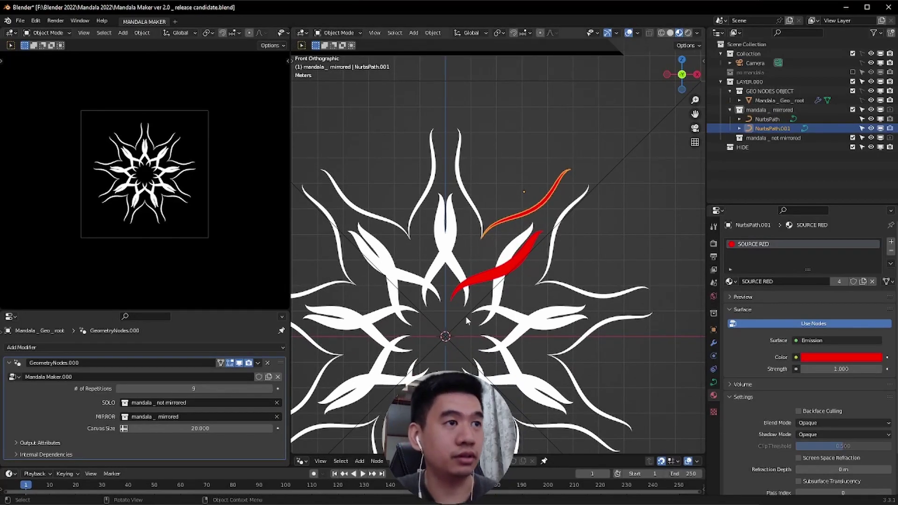
{"action": "key", "text": "alt+a"}
{"action": "middle_click_drag", "start_coordinate": [466, 332], "coordinate": [498, 279], "text": "shift"}
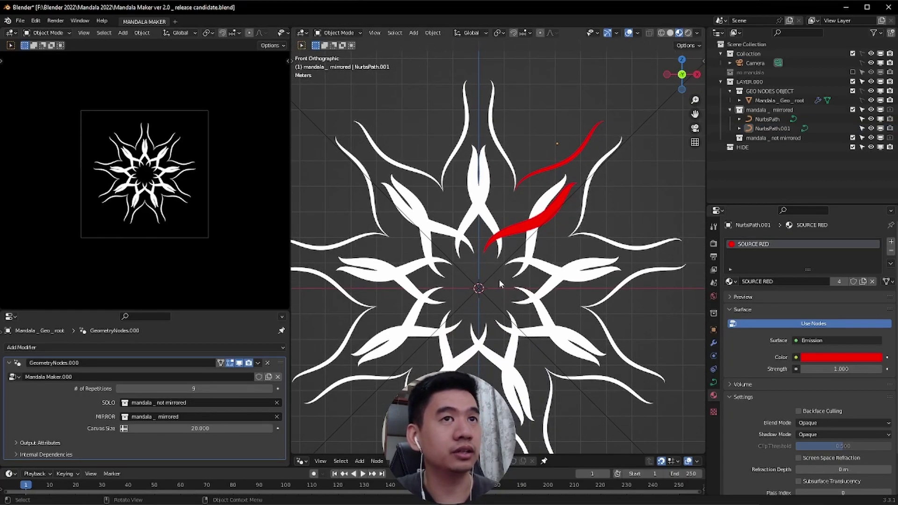
Add a UV Sphere and place it up-right beside the outer red petal
{"action": "key", "text": "shift+a"}
{"action": "mouse_move", "coordinate": [499, 280]}
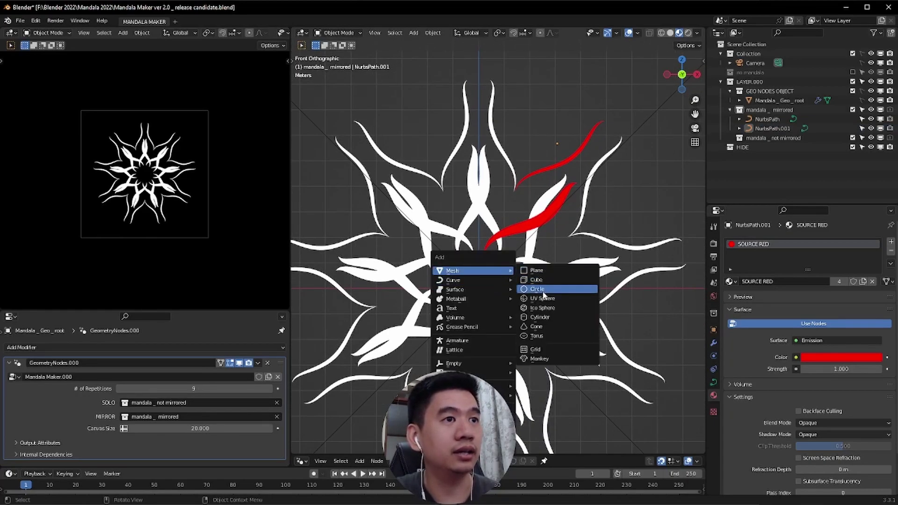
{"action": "left_click", "coordinate": [544, 300]}
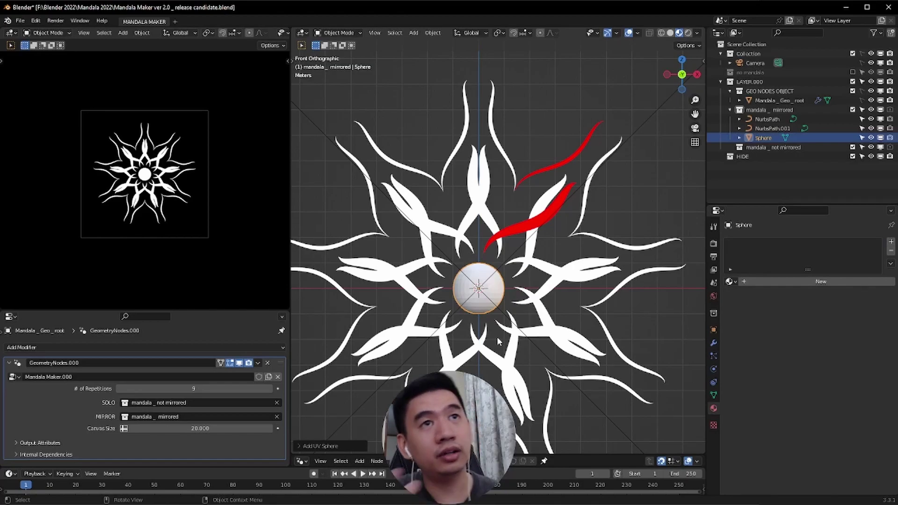
{"action": "key", "text": "g"}
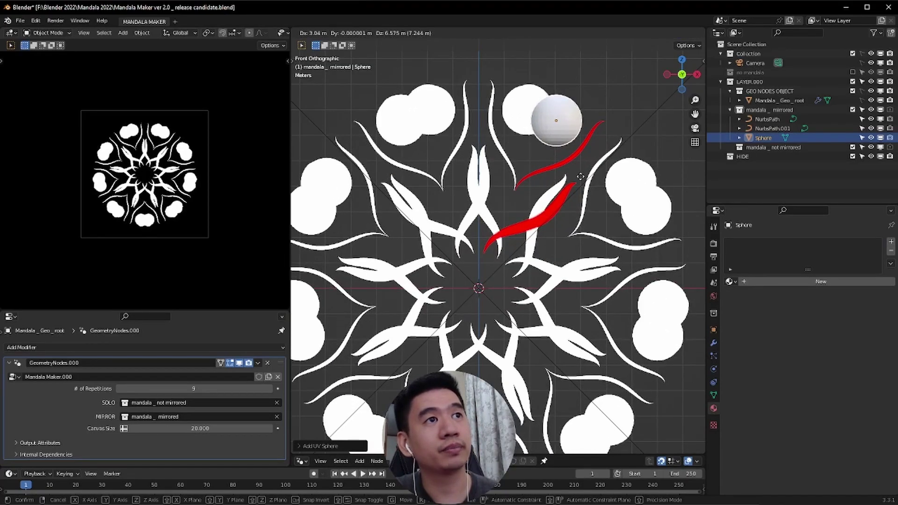
{"action": "left_click", "coordinate": [580, 178]}
{"action": "key", "text": "ctrl+z"}
{"action": "key", "text": "ctrl+shift+z"}
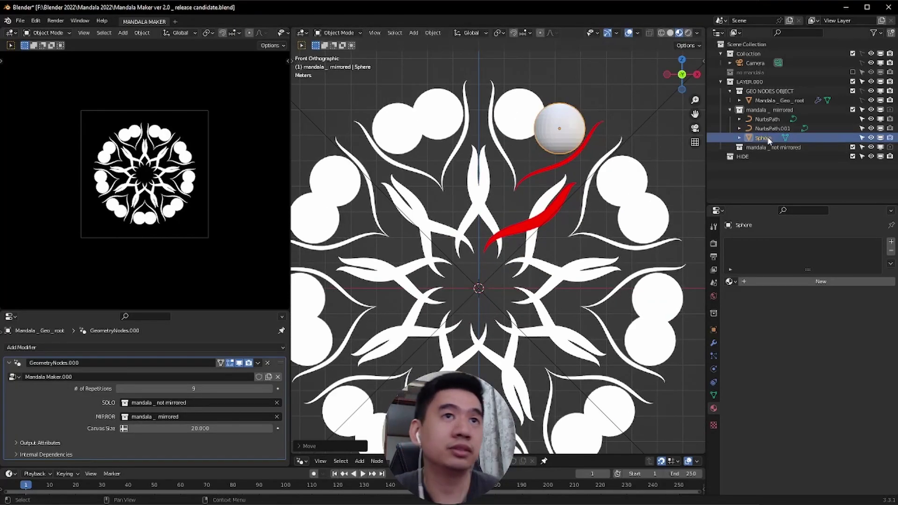
Move the Sphere from mandala _ mirrored into the mandala _ not mirrored collection
{"action": "key", "text": "m"}
{"action": "mouse_move", "coordinate": [610, 151]}
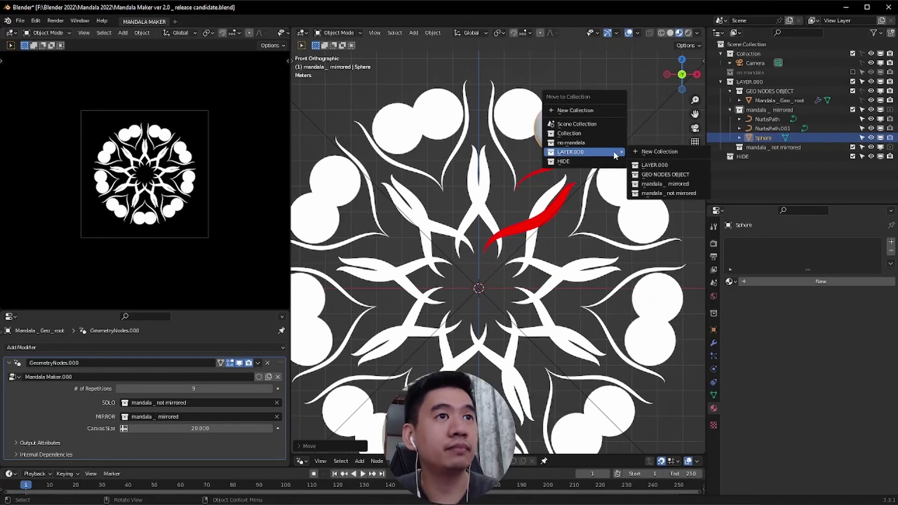
{"action": "left_click", "coordinate": [651, 194]}
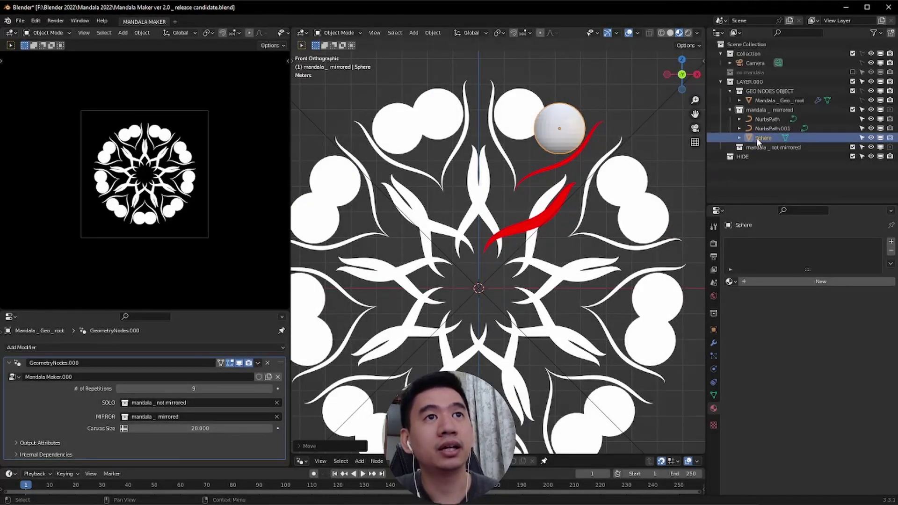
{"action": "left_click_drag", "start_coordinate": [756, 138], "coordinate": [757, 150]}
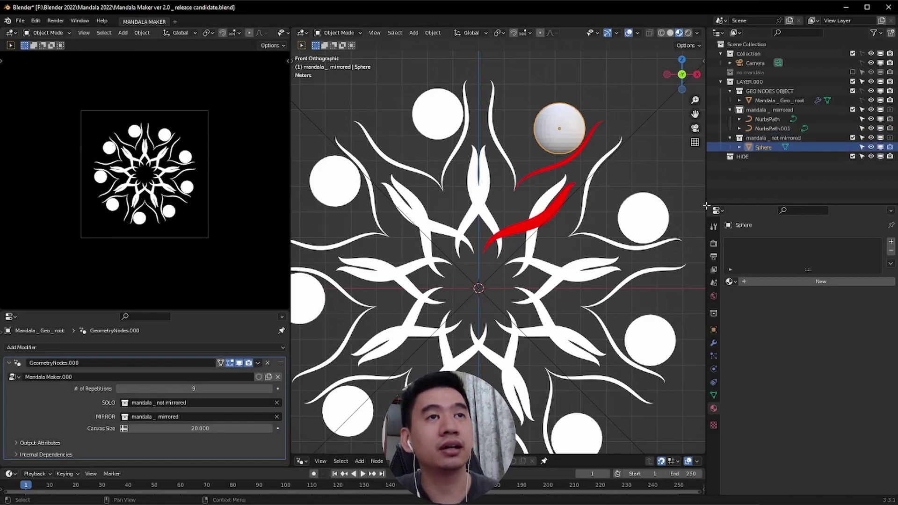
Move the sphere beside the mandala and scale it to a small dot, checking the camera preview
{"action": "key", "text": "g"}
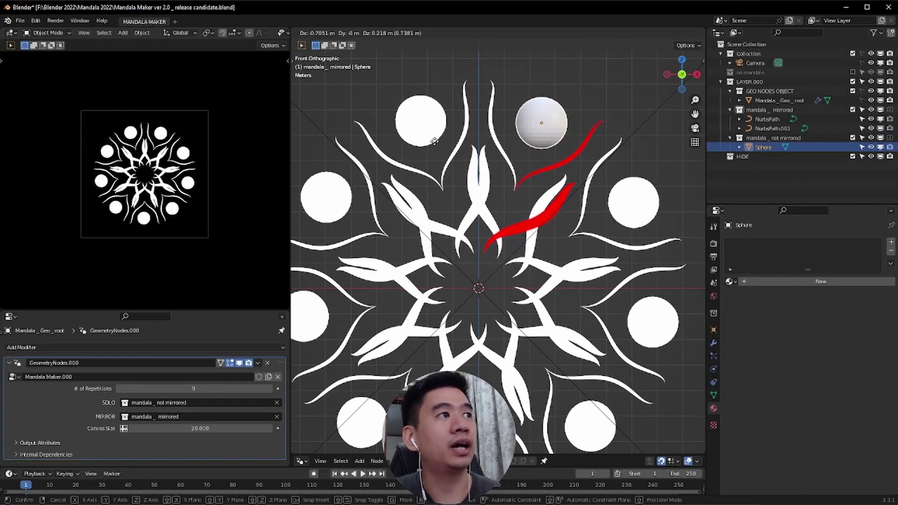
{"action": "left_click", "coordinate": [434, 141]}
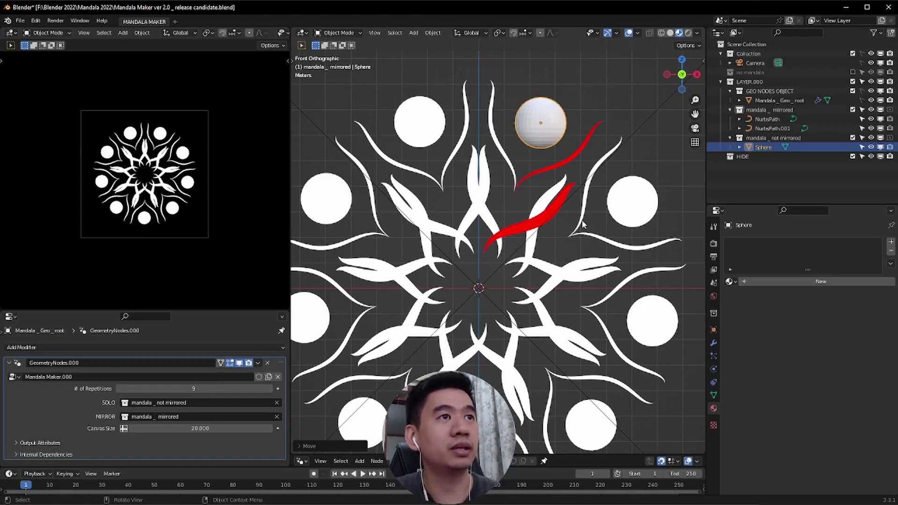
{"action": "key", "text": "s"}
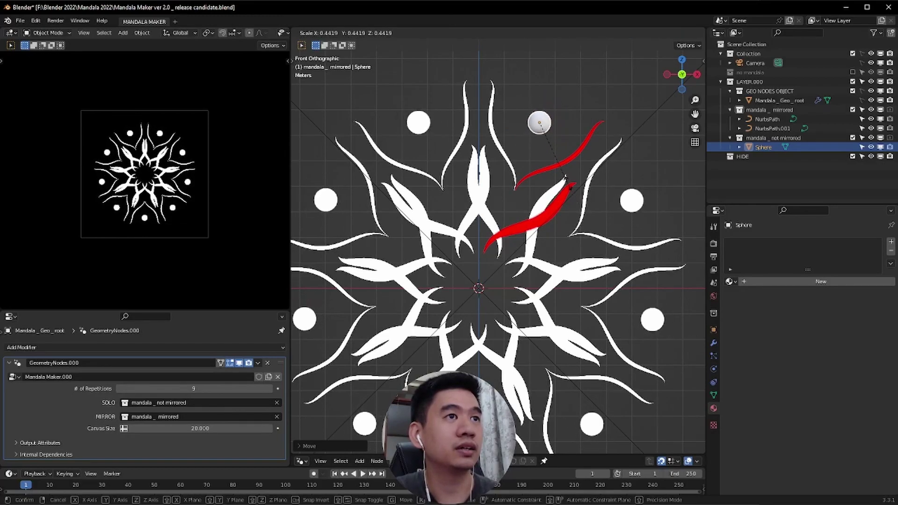
{"action": "left_click", "coordinate": [566, 184]}
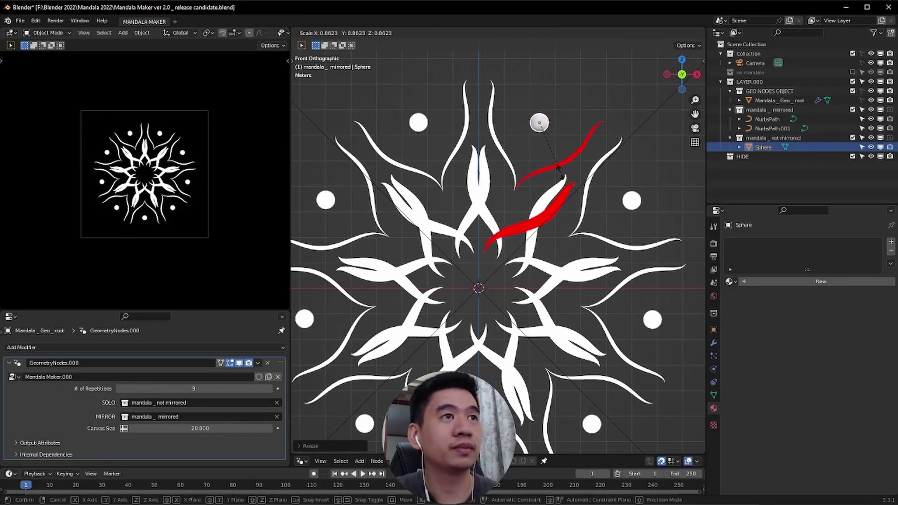
{"action": "key", "text": "w"}
{"action": "key", "text": "w"}
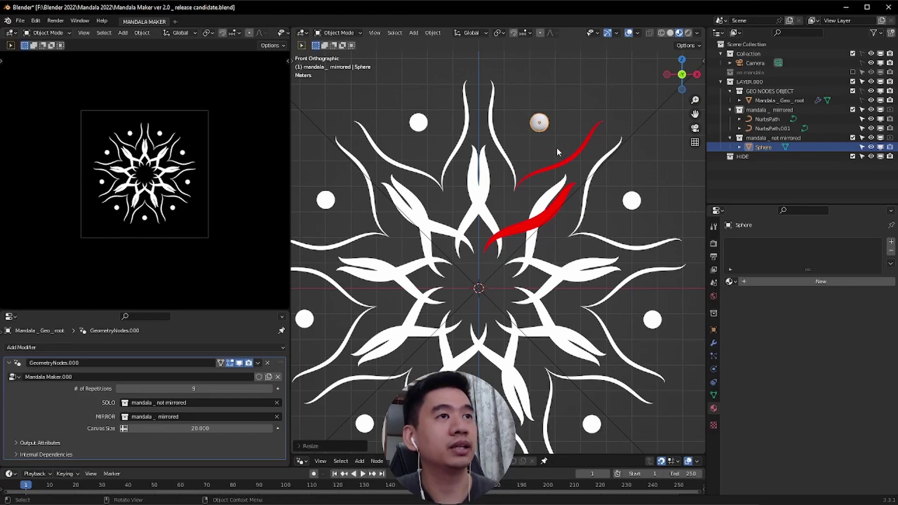
{"action": "key", "text": "s"}
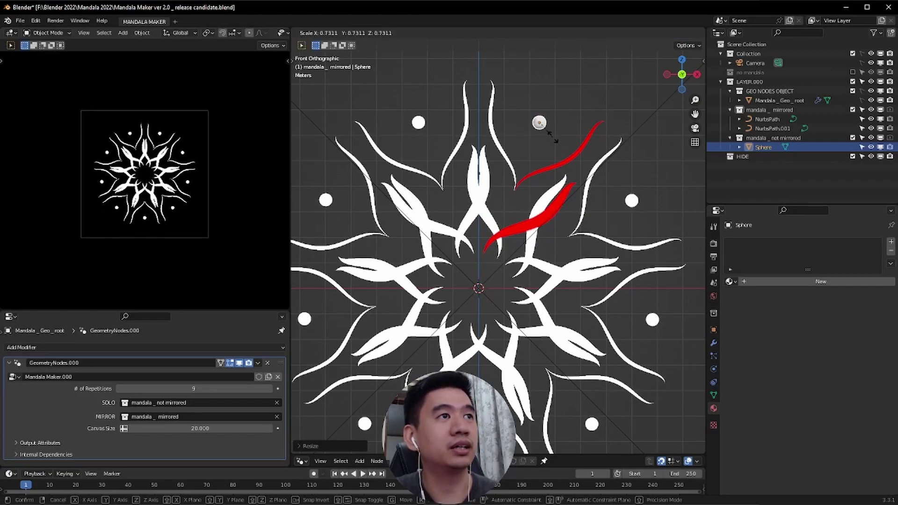
{"action": "left_click", "coordinate": [553, 137]}
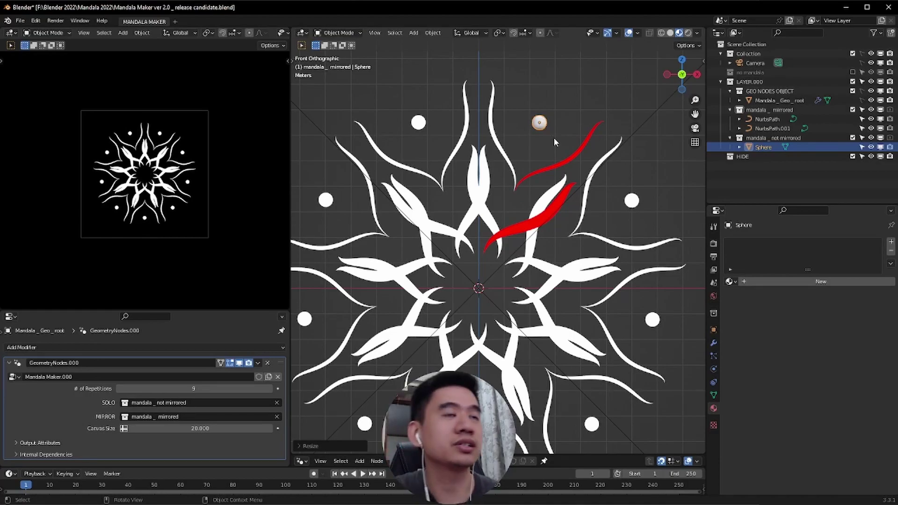
{"action": "middle_click_drag", "start_coordinate": [554, 137], "coordinate": [554, 206], "text": "ctrl"}
{"action": "key", "text": "ctrl+space"}
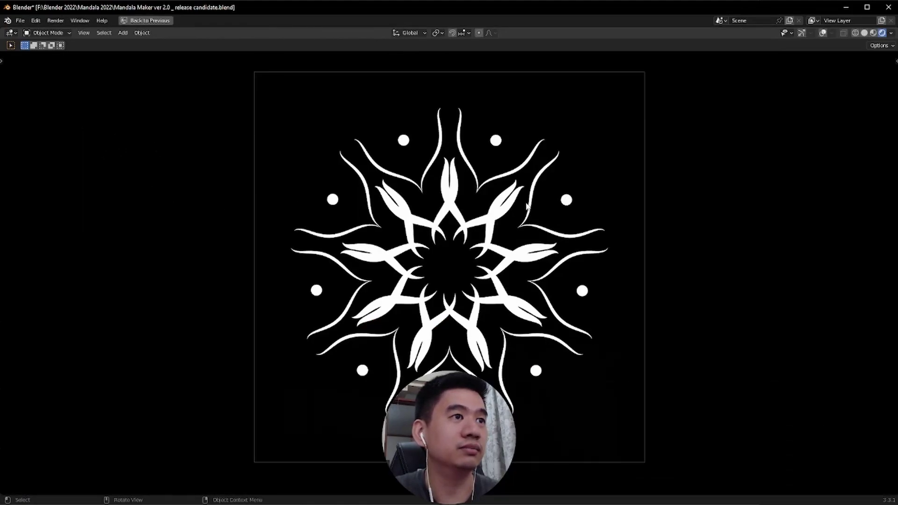
{"action": "key", "text": "ctrl+space"}
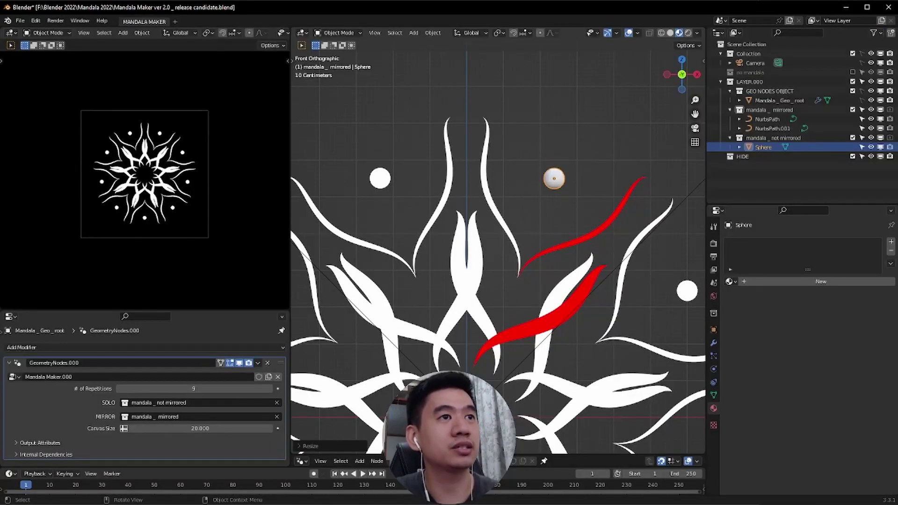
{"action": "key", "text": "s"}
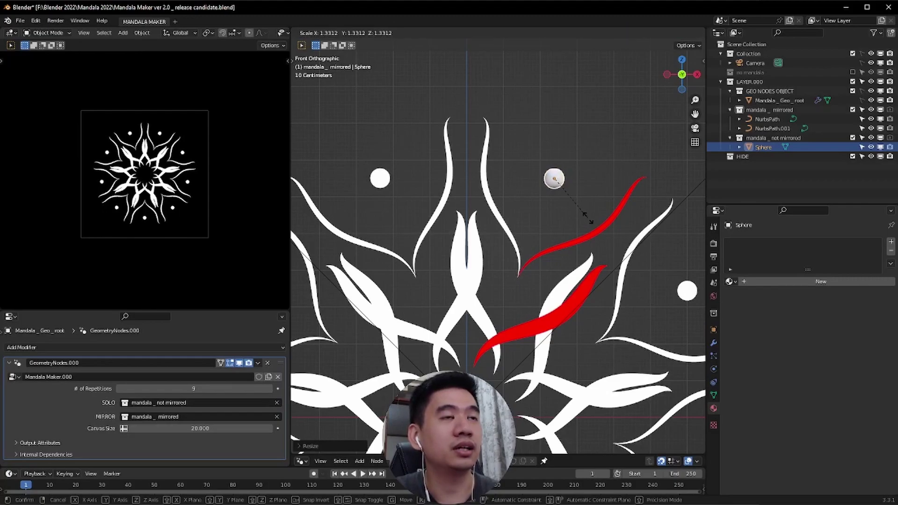
{"action": "left_click", "coordinate": [588, 218]}
Shade the sphere smooth and assign it the SOURCE RED material
{"action": "right_click", "coordinate": [564, 187]}
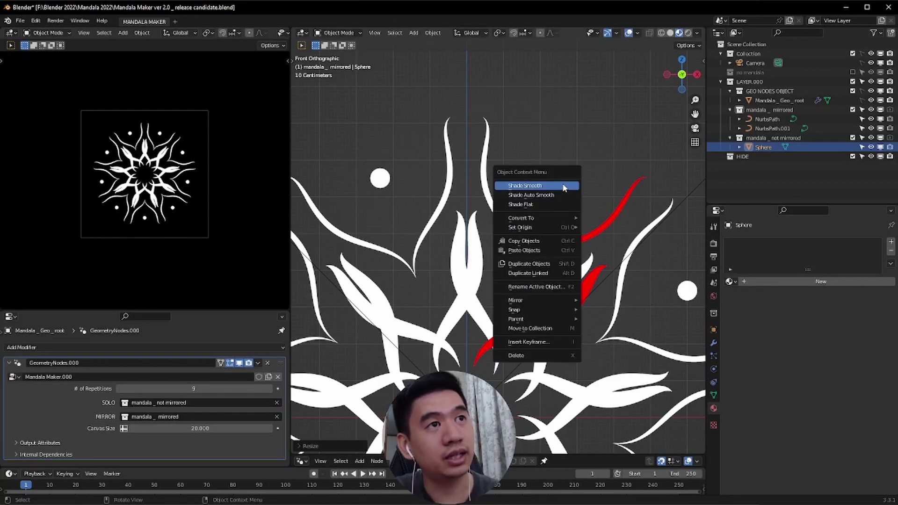
{"action": "left_click", "coordinate": [564, 186]}
{"action": "left_click", "coordinate": [730, 282]}
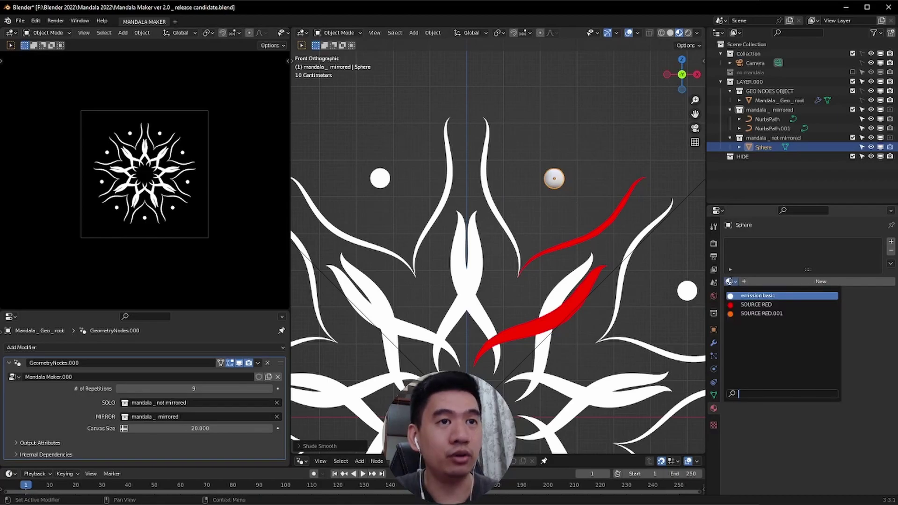
{"action": "left_click", "coordinate": [756, 304]}
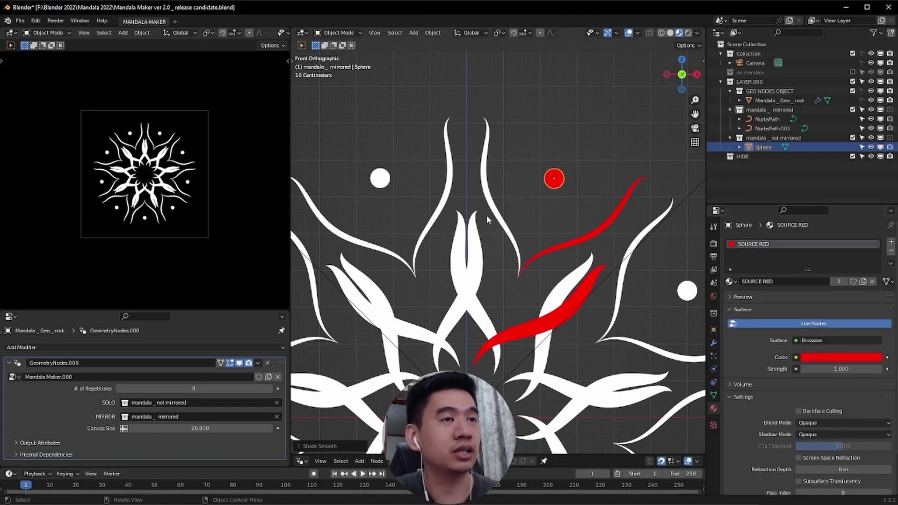
{"action": "scroll", "coordinate": [554, 276], "scroll_direction": "down", "scroll_amount": 4}
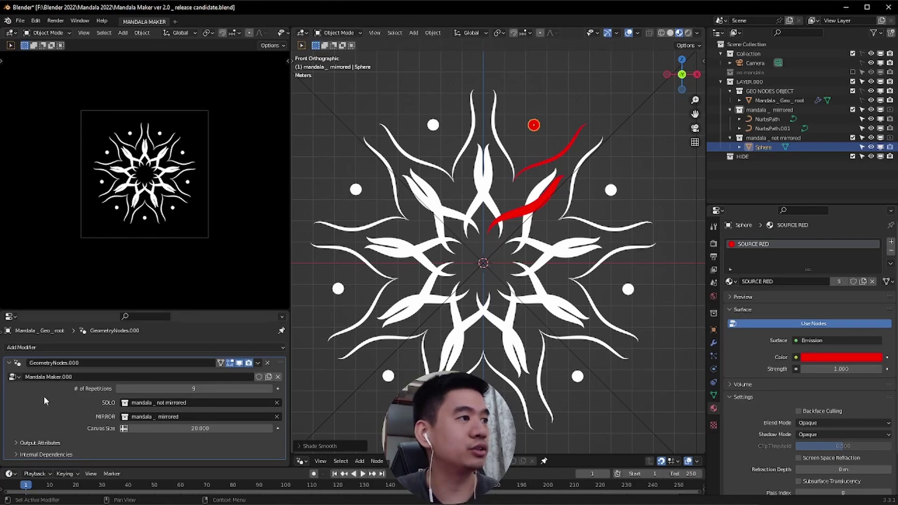
{"action": "left_click", "coordinate": [153, 387]}
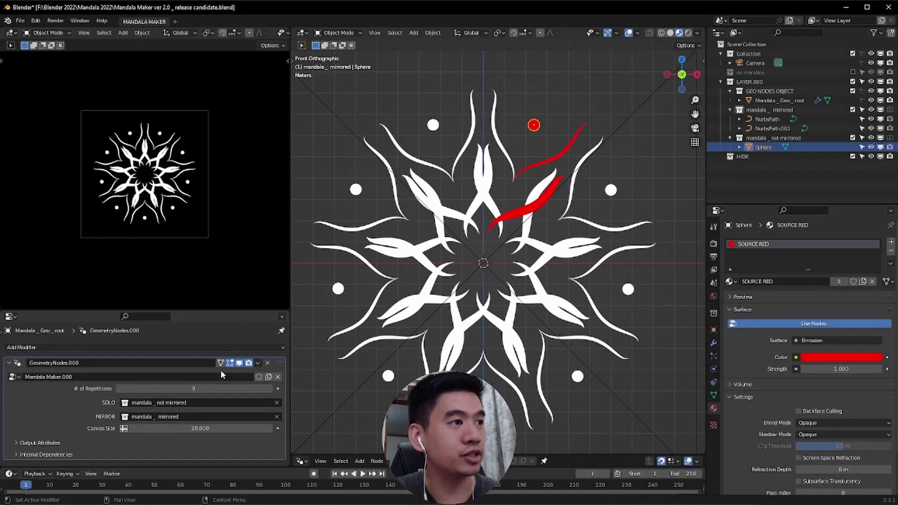
{"action": "left_click", "coordinate": [239, 363]}
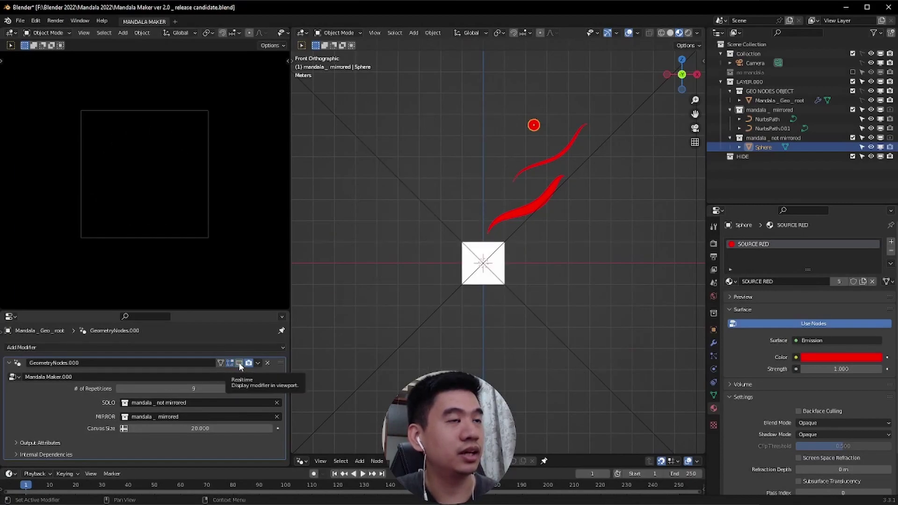
{"action": "left_click", "coordinate": [477, 281]}
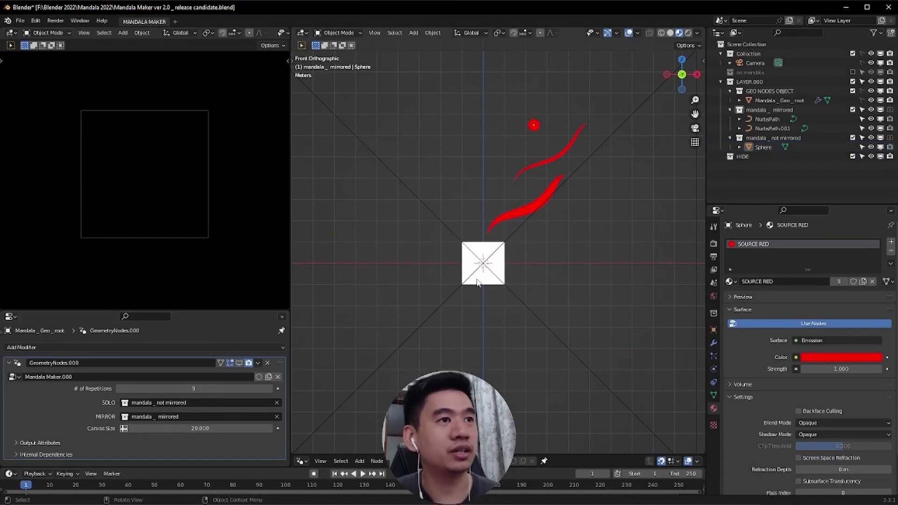
{"action": "mouse_move", "coordinate": [379, 323]}
{"action": "middle_mouse_down"}
{"action": "mouse_move", "coordinate": [369, 309]}
{"action": "mouse_move", "coordinate": [385, 299]}
{"action": "mouse_move", "coordinate": [431, 300]}
{"action": "mouse_move", "coordinate": [558, 127]}
{"action": "middle_mouse_up"}
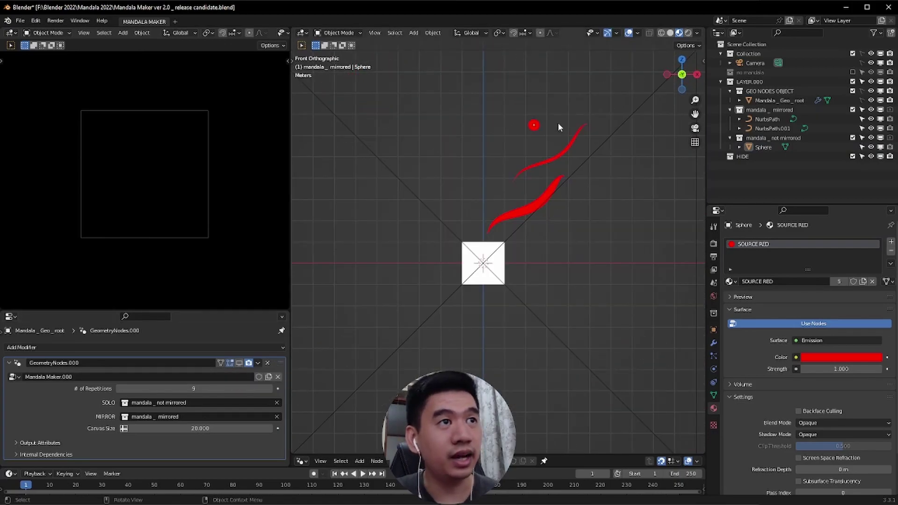
{"action": "left_click", "coordinate": [524, 211]}
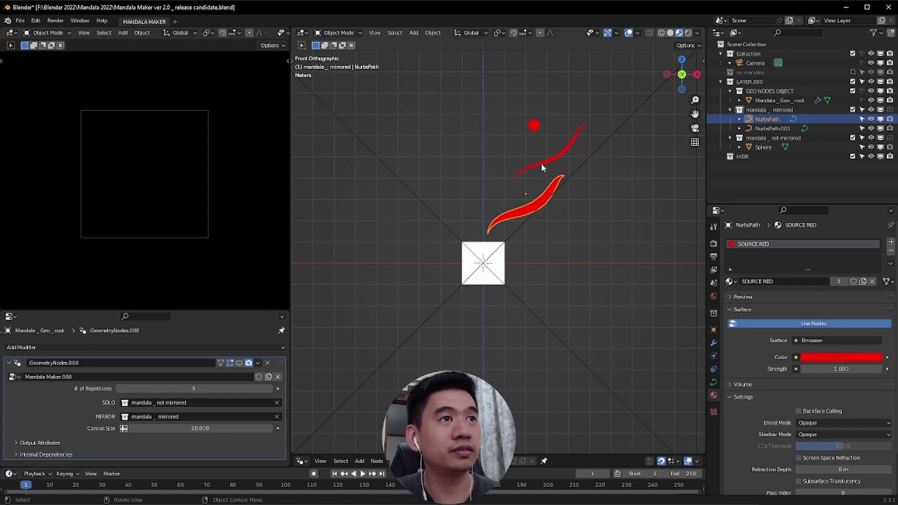
{"action": "left_click", "coordinate": [541, 164]}
{"action": "left_click", "coordinate": [535, 127]}
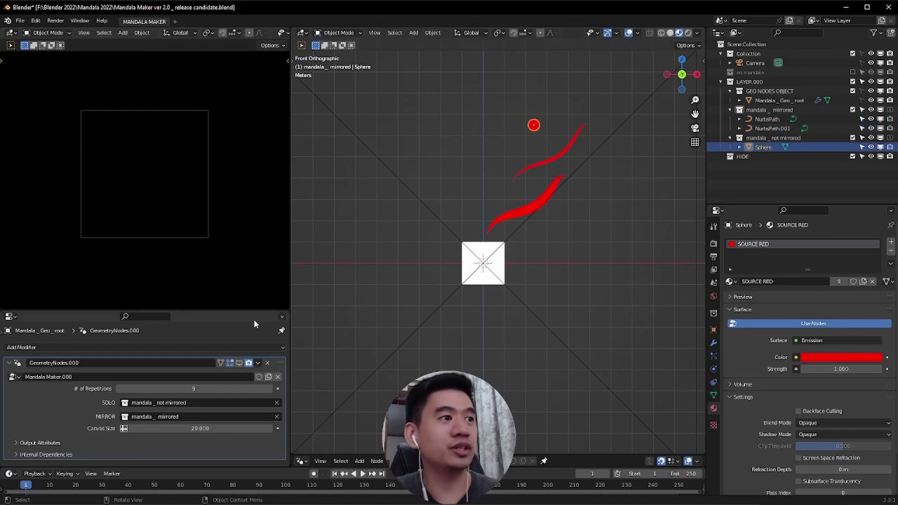
{"action": "left_click", "coordinate": [239, 363]}
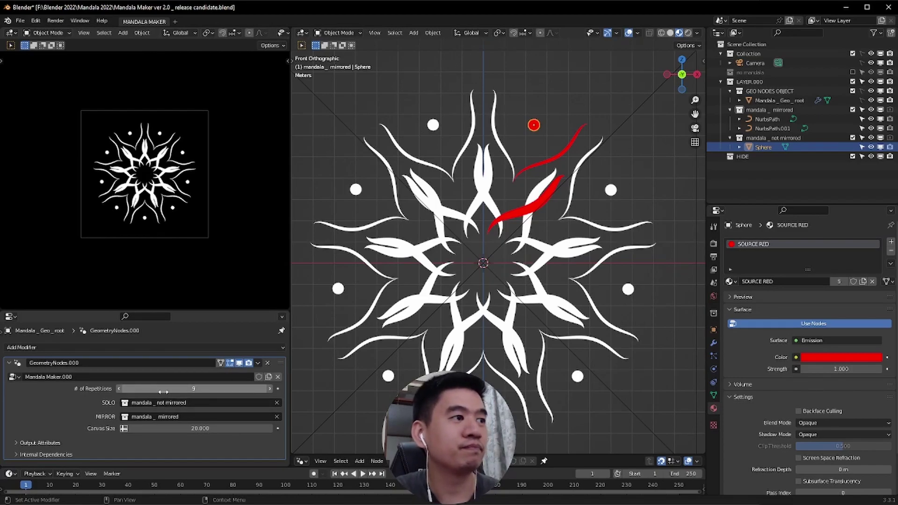
Settle Mandala Maker's repetitions on 8 after trying 7 and 9, then nudge the red sphere right
{"action": "left_click", "coordinate": [119, 389]}
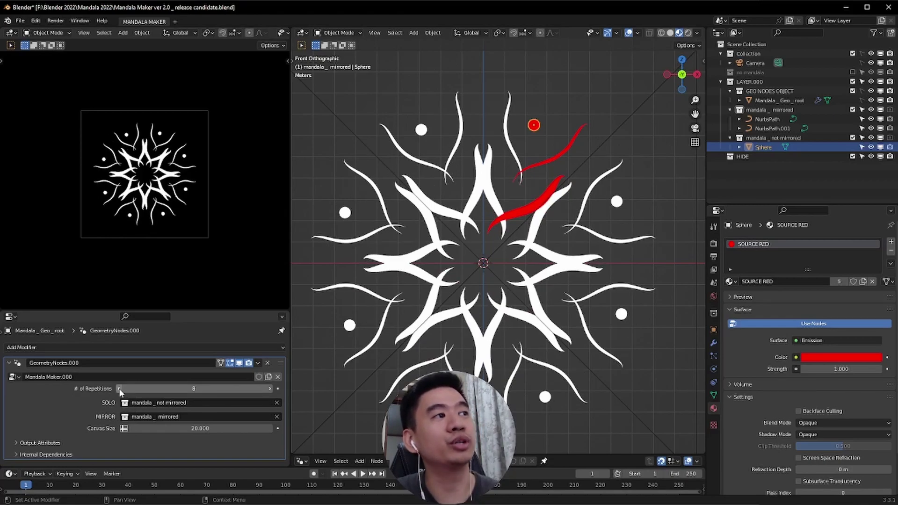
{"action": "left_click", "coordinate": [119, 389]}
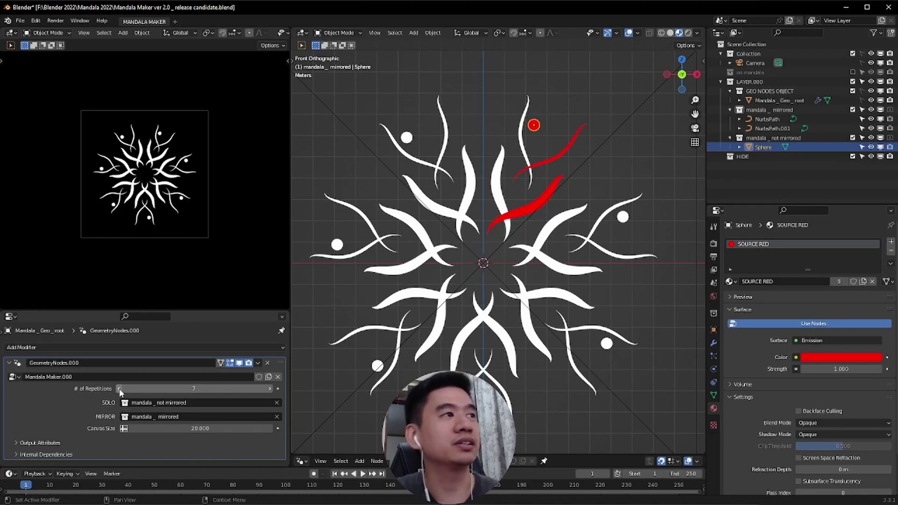
{"action": "left_click", "coordinate": [270, 389]}
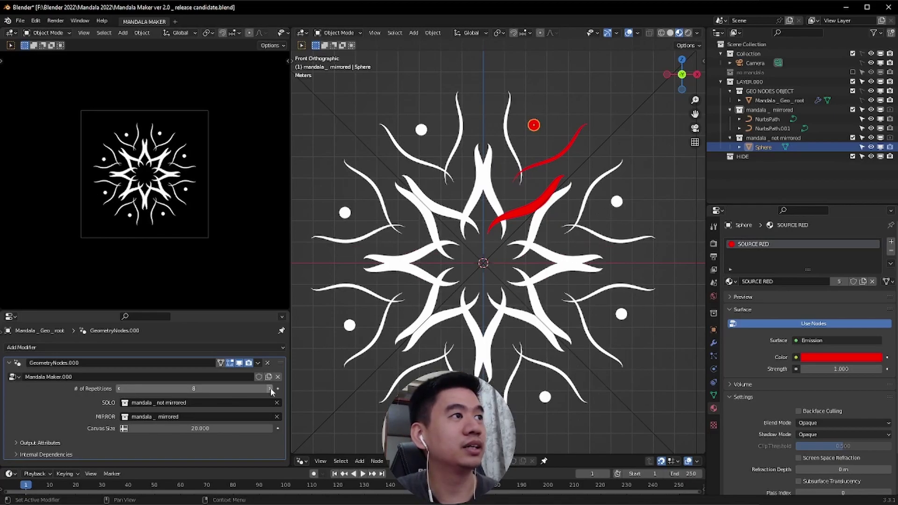
{"action": "left_click", "coordinate": [270, 389]}
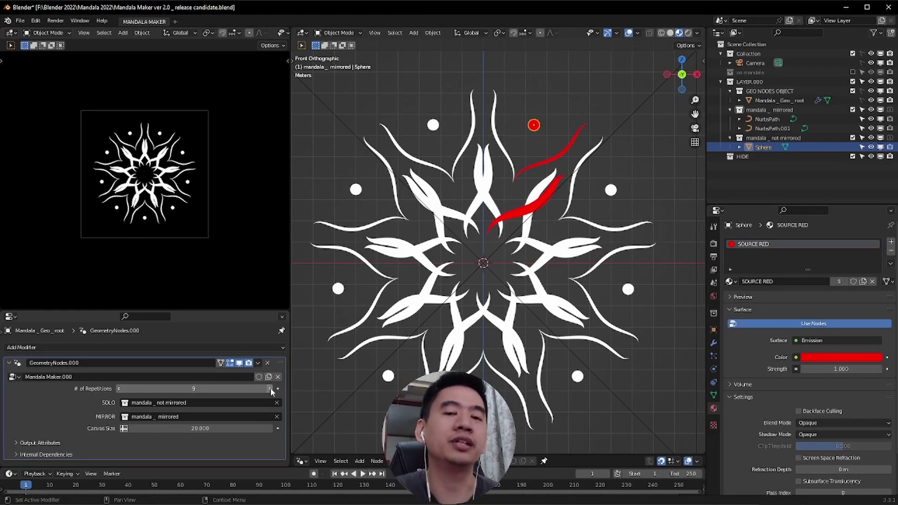
{"action": "left_click", "coordinate": [119, 390]}
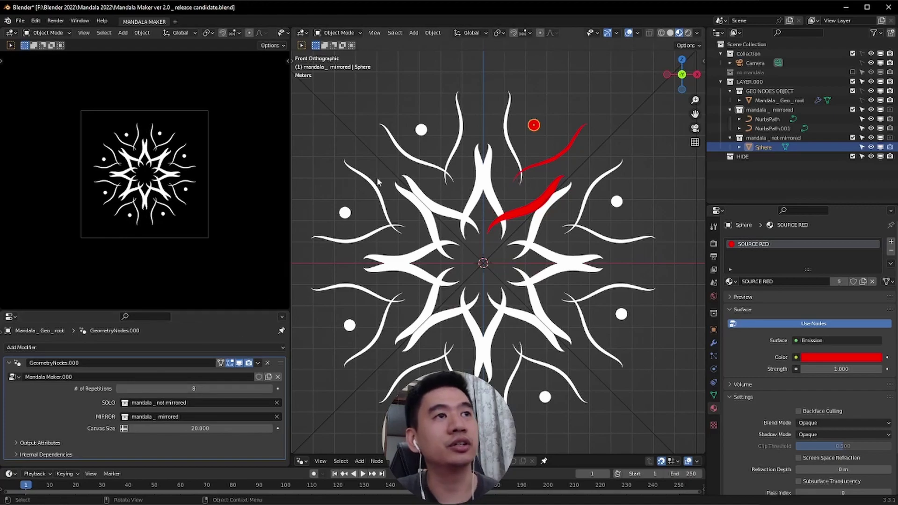
{"action": "key", "text": "g"}
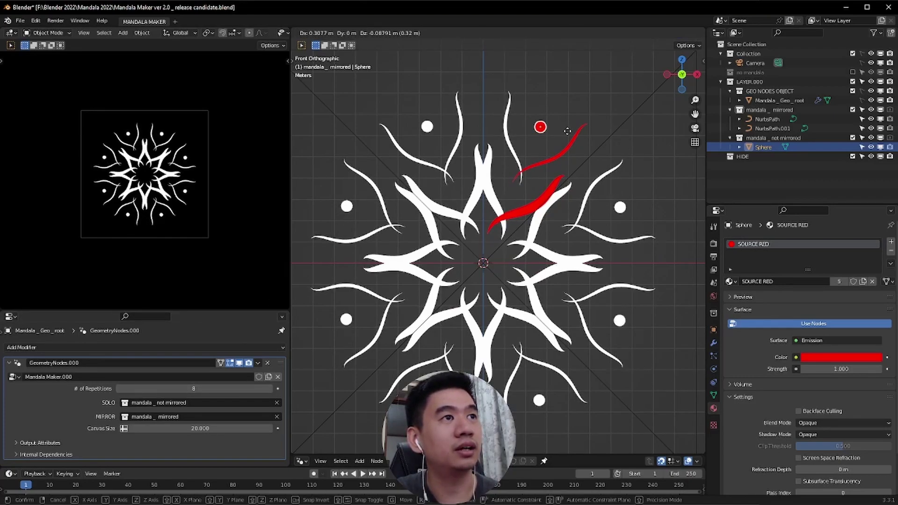
{"action": "left_click", "coordinate": [568, 133]}
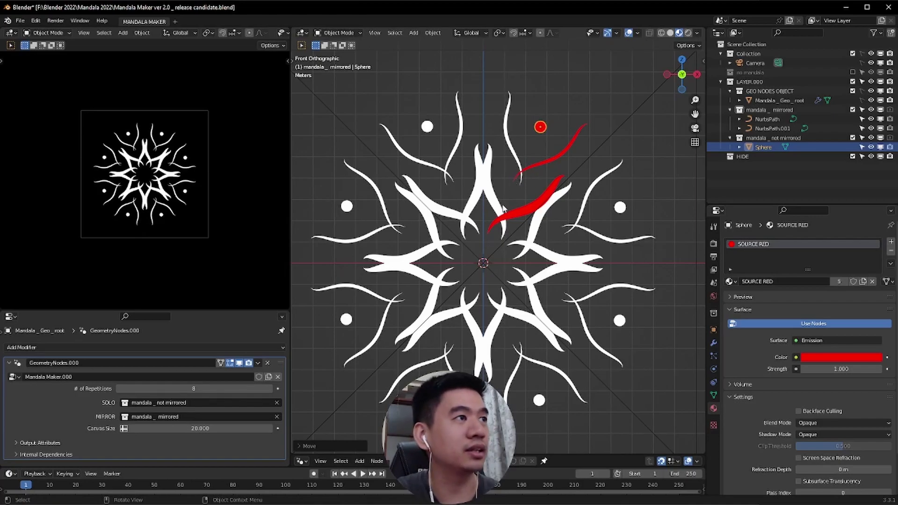
Duplicate the red dot and place the smaller copy near the top of the mandala
{"action": "scroll", "coordinate": [531, 191], "scroll_direction": "up", "scroll_amount": 7}
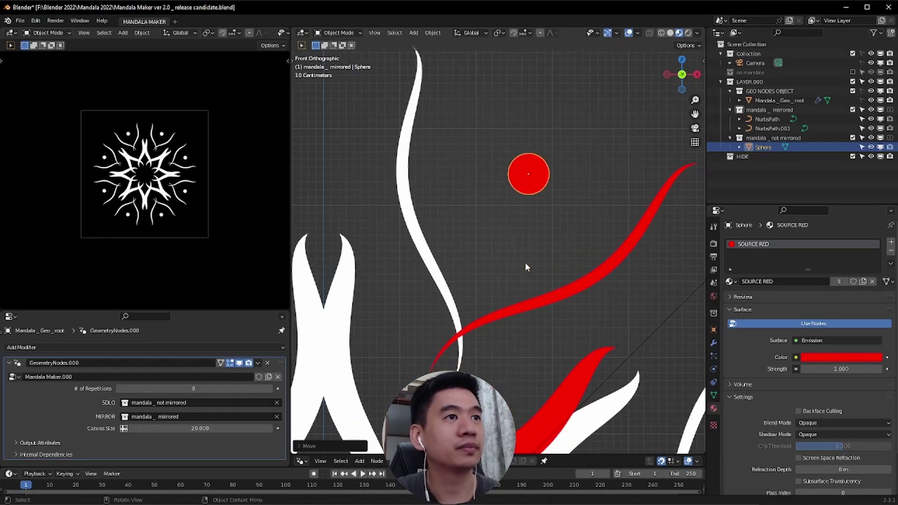
{"action": "key", "text": "g"}
{"action": "right_click", "coordinate": [536, 265]}
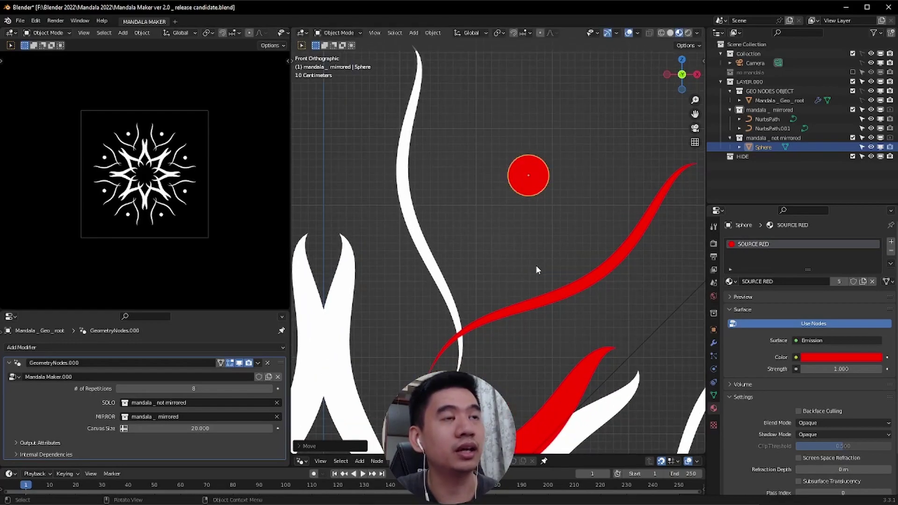
{"action": "scroll", "coordinate": [536, 265], "scroll_direction": "down", "scroll_amount": 3}
{"action": "scroll", "coordinate": [536, 265], "scroll_direction": "down", "scroll_amount": 4}
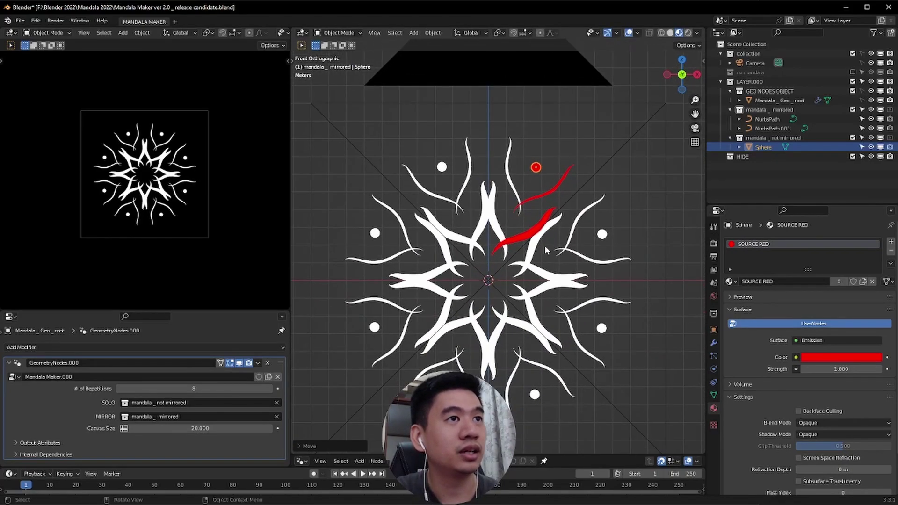
{"action": "key", "text": "shift+d"}
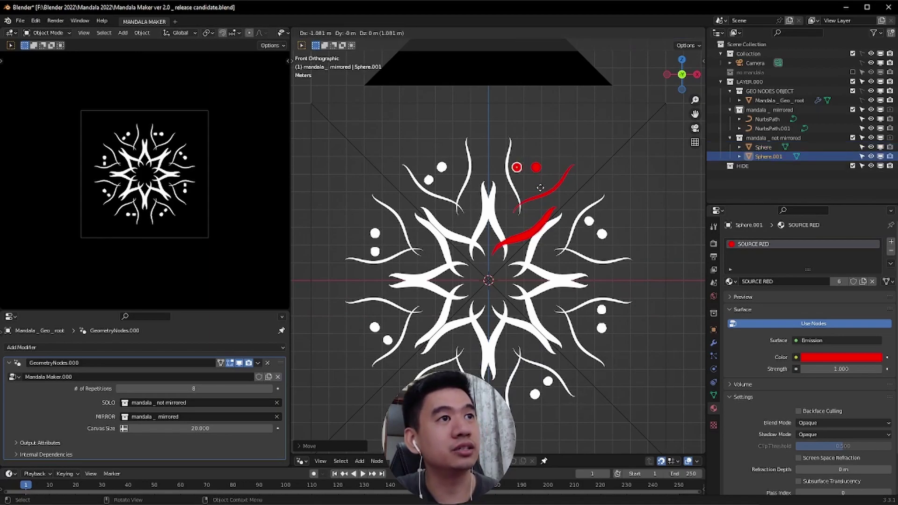
{"action": "key", "text": "s"}
{"action": "key", "text": "g"}
{"action": "left_click", "coordinate": [529, 188]}
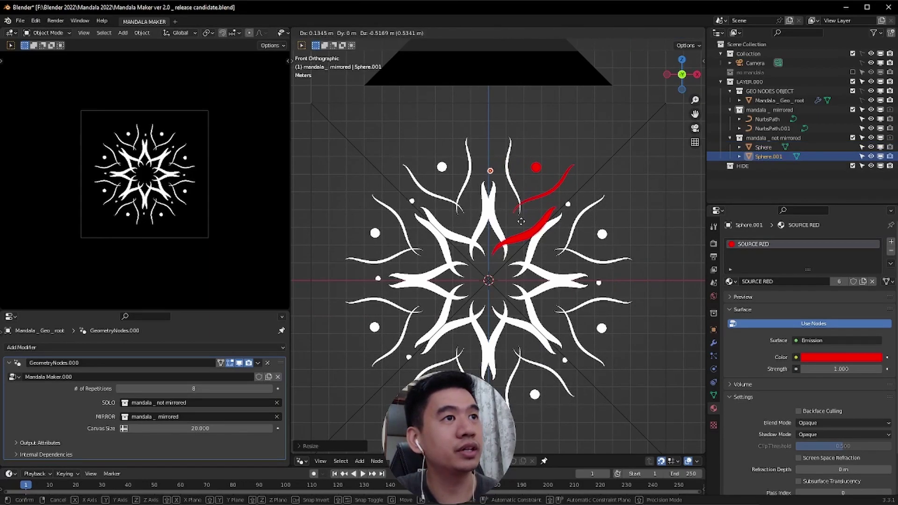
{"action": "key", "text": "KP_Decimal"}
{"action": "middle_click_drag", "start_coordinate": [571, 280], "coordinate": [552, 243], "text": "shift"}
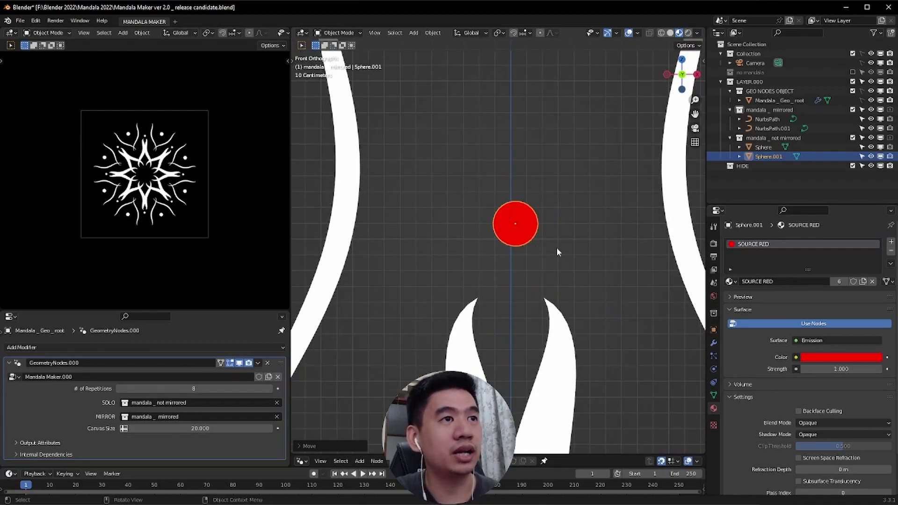
{"action": "scroll", "coordinate": [564, 227], "scroll_direction": "up", "scroll_amount": 3}
{"action": "middle_click_drag", "start_coordinate": [566, 224], "coordinate": [538, 263], "text": "shift"}
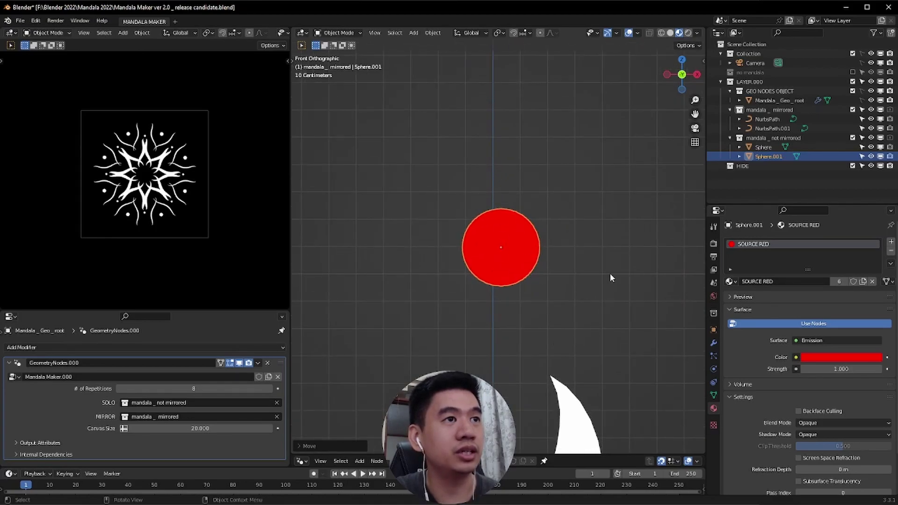
Set the copy's Location X to 0 in Object properties to centre it
{"action": "key", "text": "n"}
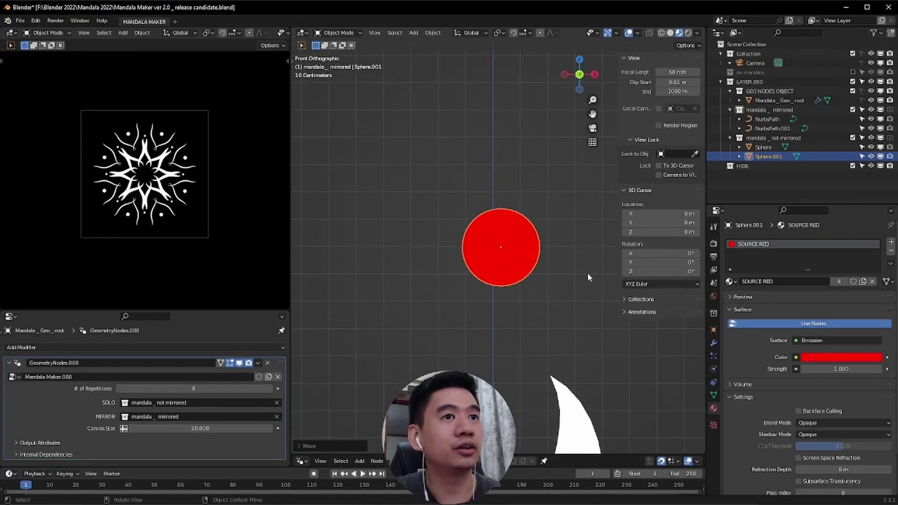
{"action": "key", "text": "n"}
{"action": "left_click", "coordinate": [713, 330]}
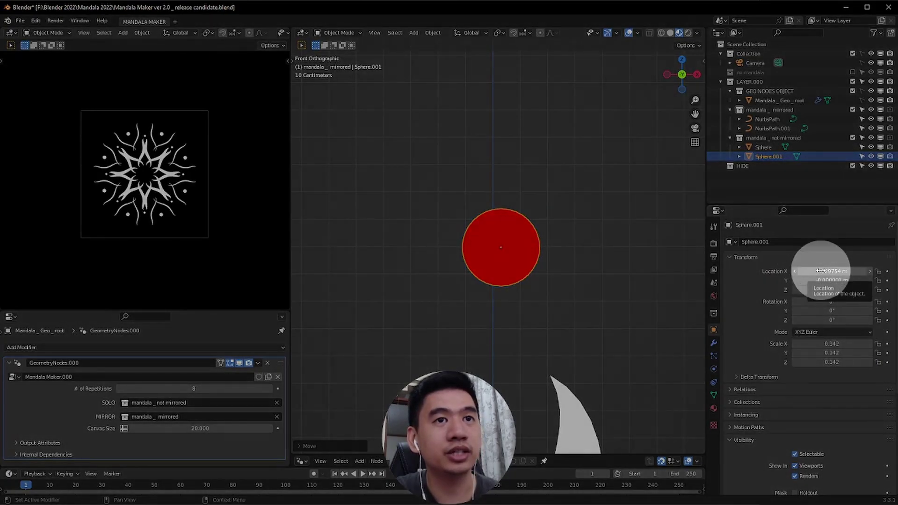
{"action": "left_click", "coordinate": [820, 271]}
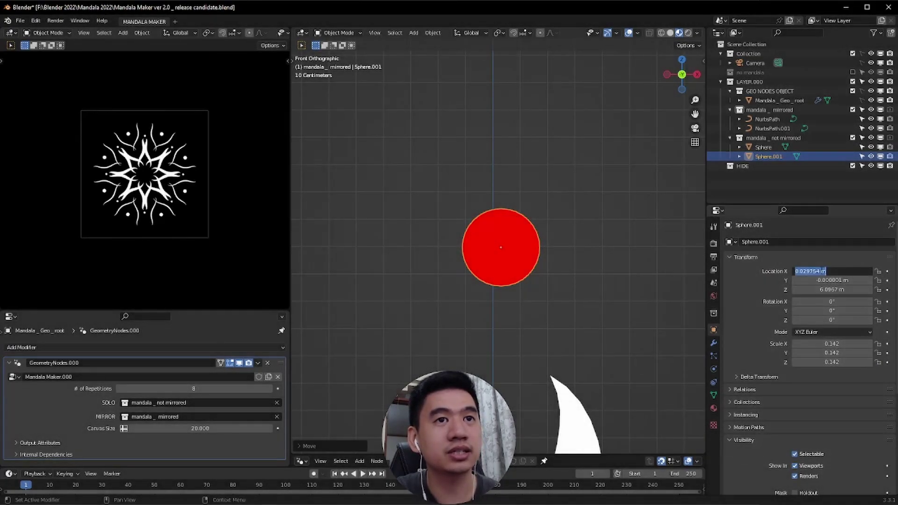
{"action": "type", "text": "0"}
{"action": "key", "text": "Return"}
{"action": "scroll", "coordinate": [476, 252], "scroll_direction": "up", "scroll_amount": 5}
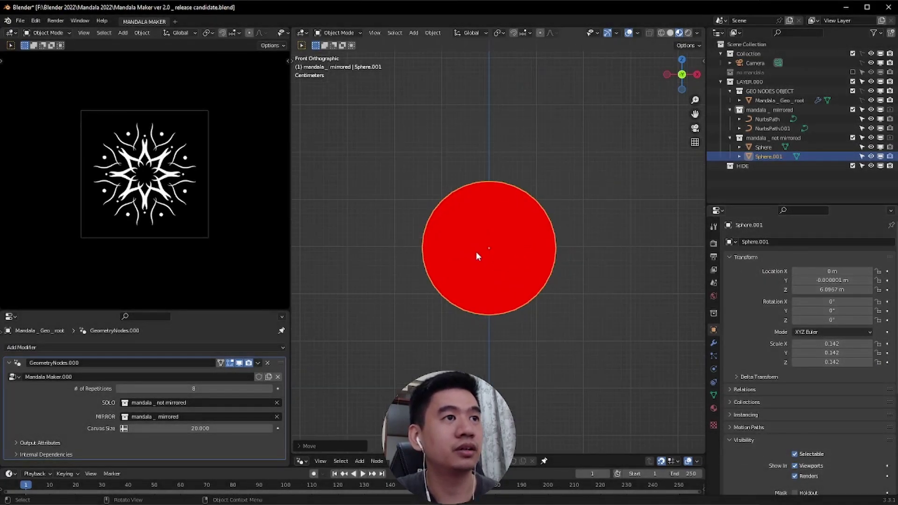
{"action": "scroll", "coordinate": [483, 331], "scroll_direction": "down", "scroll_amount": 15}
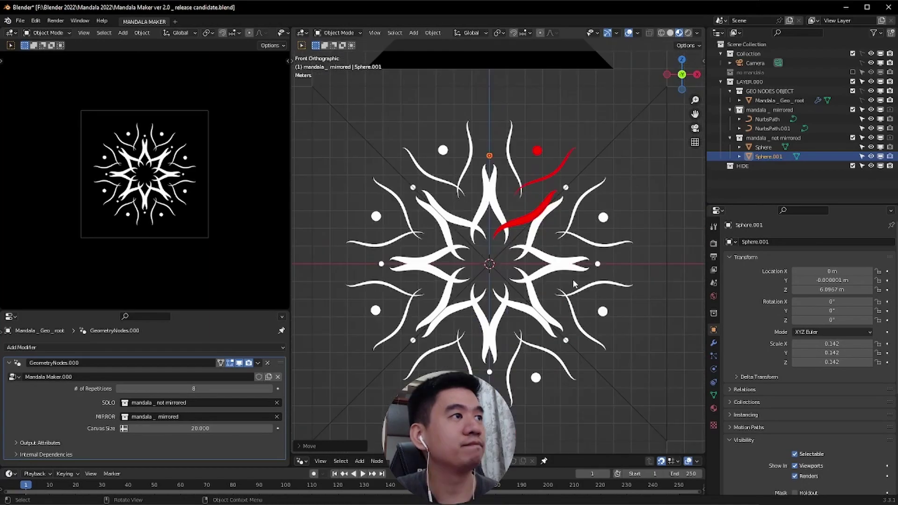
{"action": "scroll", "coordinate": [575, 281], "scroll_direction": "down", "scroll_amount": 2}
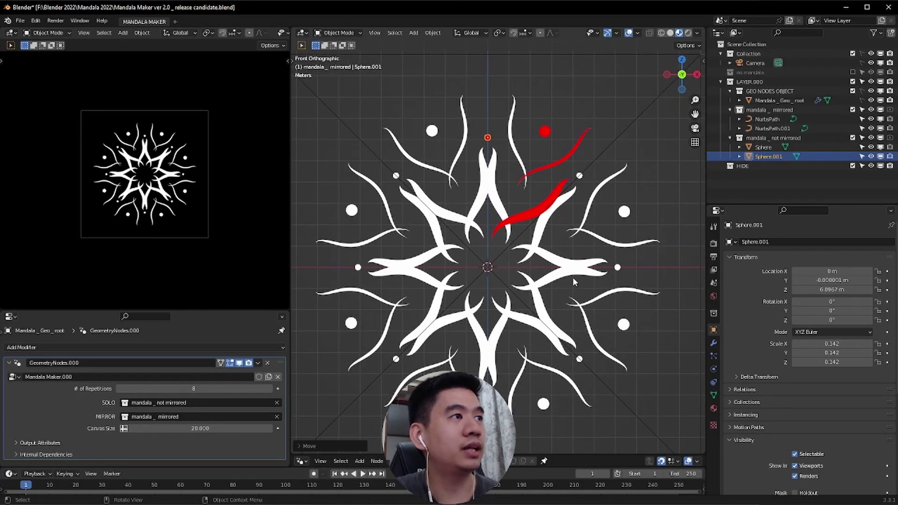
{"action": "scroll", "coordinate": [206, 227], "scroll_direction": "up", "scroll_amount": 1}
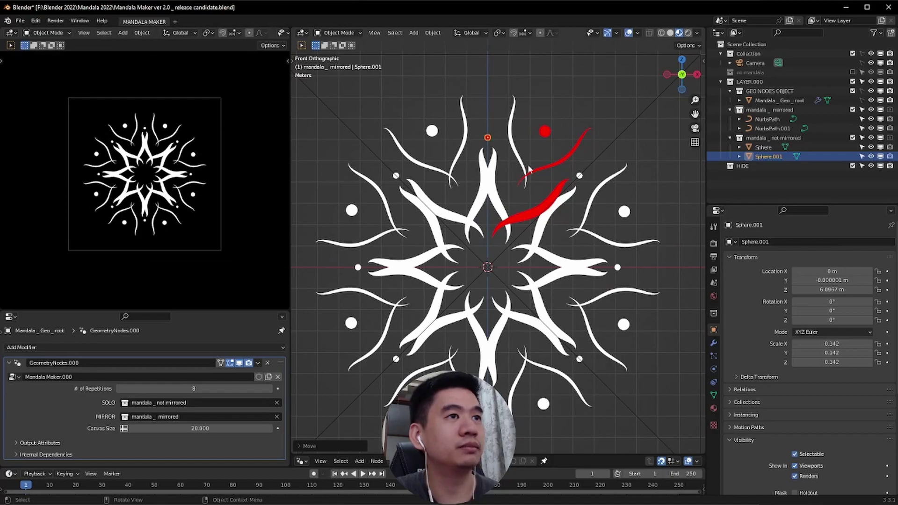
{"action": "scroll", "coordinate": [506, 181], "scroll_direction": "up", "scroll_amount": 1}
{"action": "scroll", "coordinate": [506, 183], "scroll_direction": "down", "scroll_amount": 2}
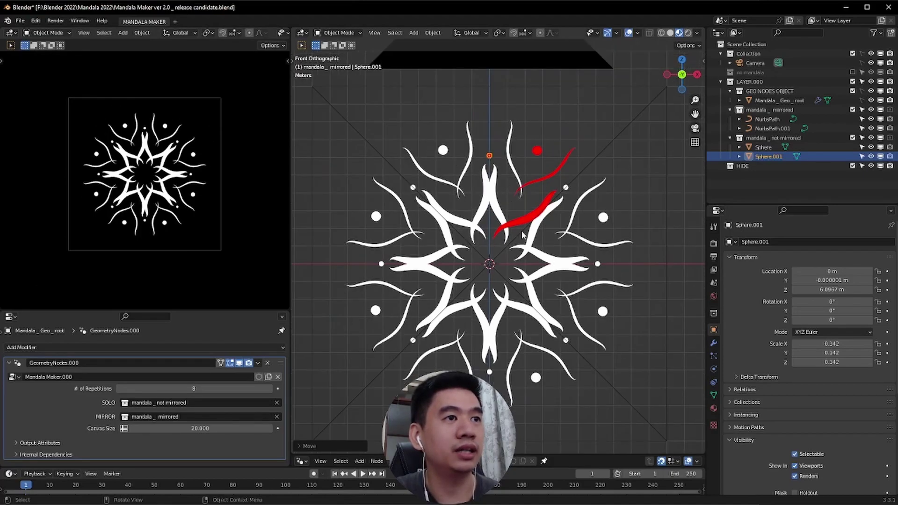
Duplicate the outer red stroke NurbsPath.001 and place the copy near the centre, redoing a misplaced try
{"action": "left_click", "coordinate": [529, 187]}
{"action": "key", "text": "shift+d"}
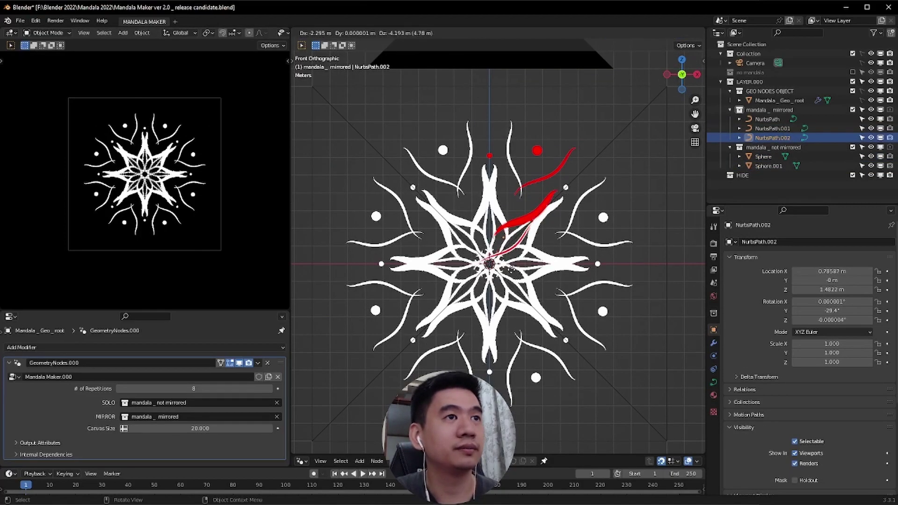
{"action": "left_click", "coordinate": [513, 274]}
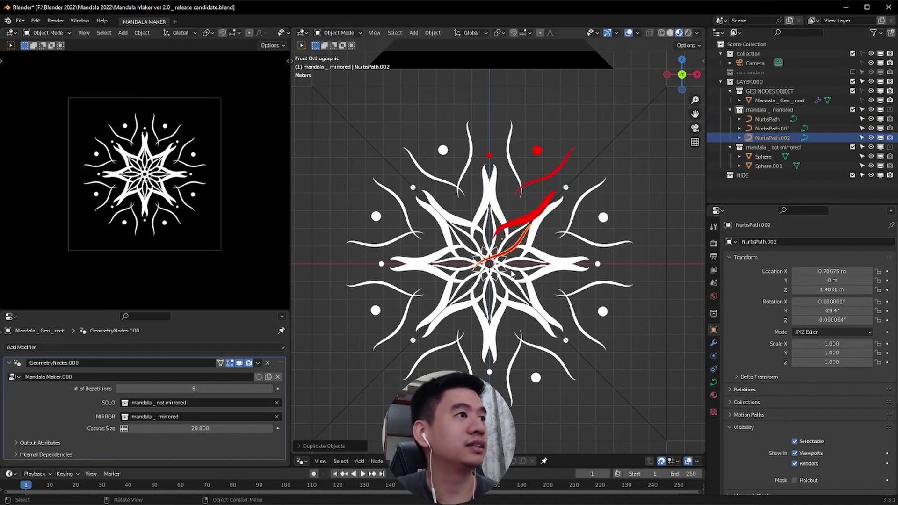
{"action": "key", "text": "ctrl+z"}
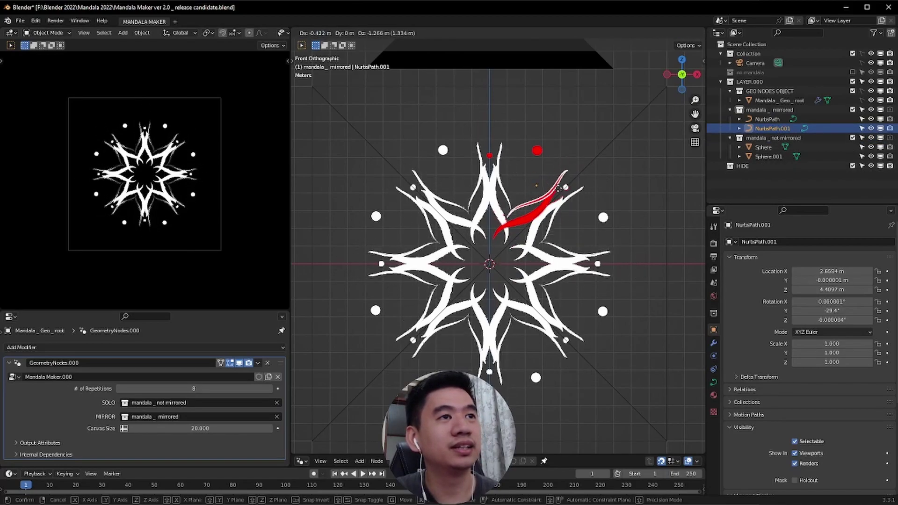
{"action": "key", "text": "shift+d"}
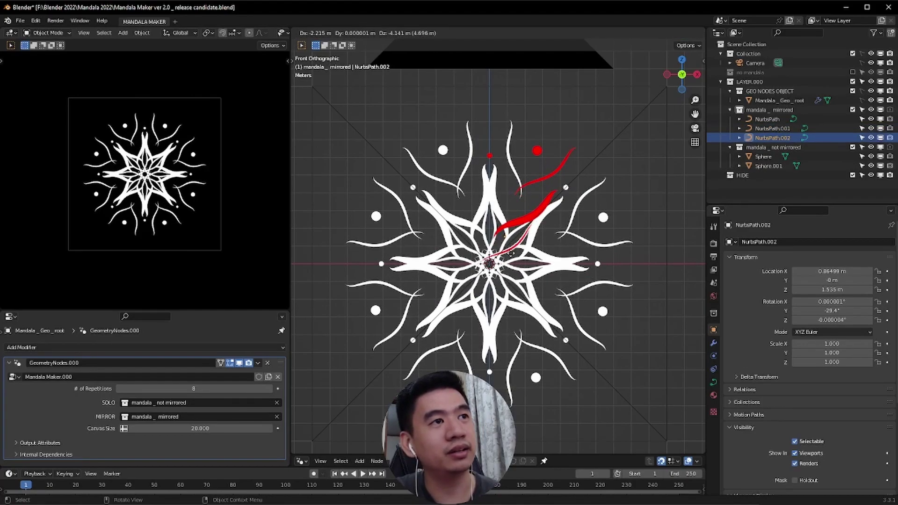
{"action": "left_click", "coordinate": [514, 257]}
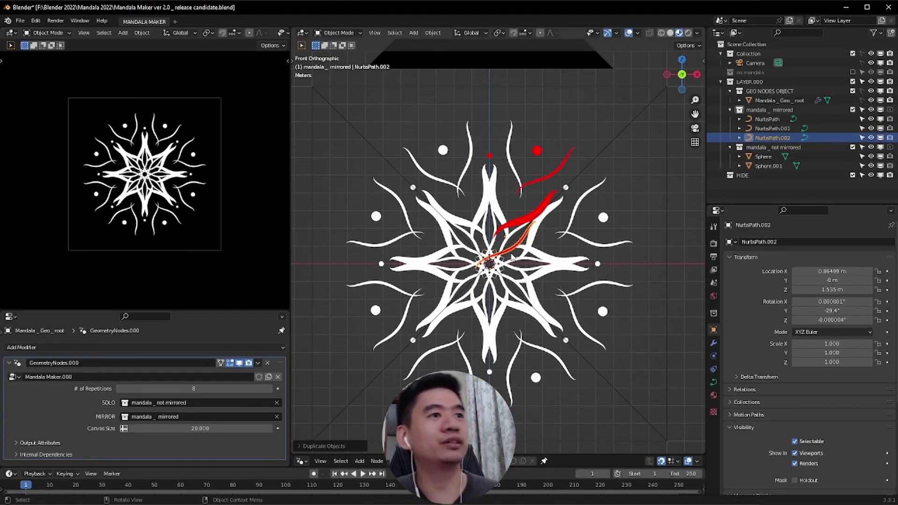
{"action": "scroll", "coordinate": [512, 257], "scroll_direction": "up", "scroll_amount": 6}
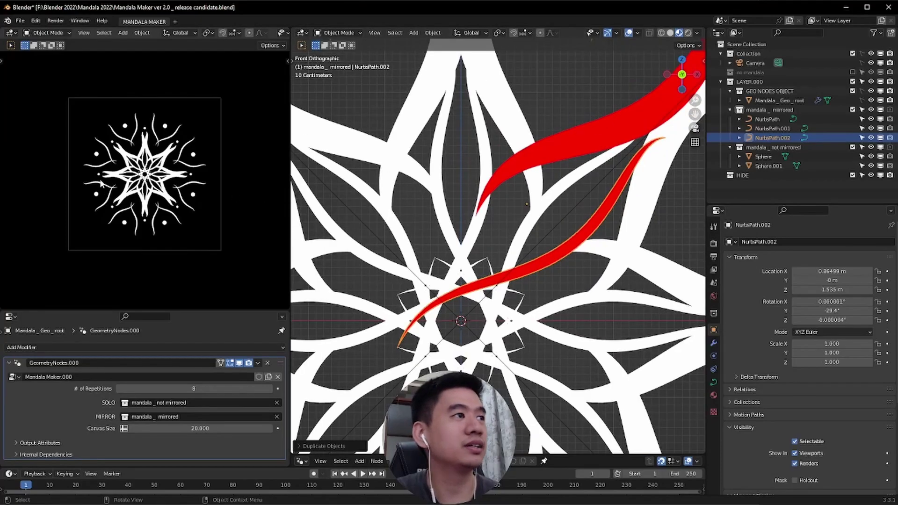
{"action": "scroll", "coordinate": [101, 183], "scroll_direction": "up", "scroll_amount": 6}
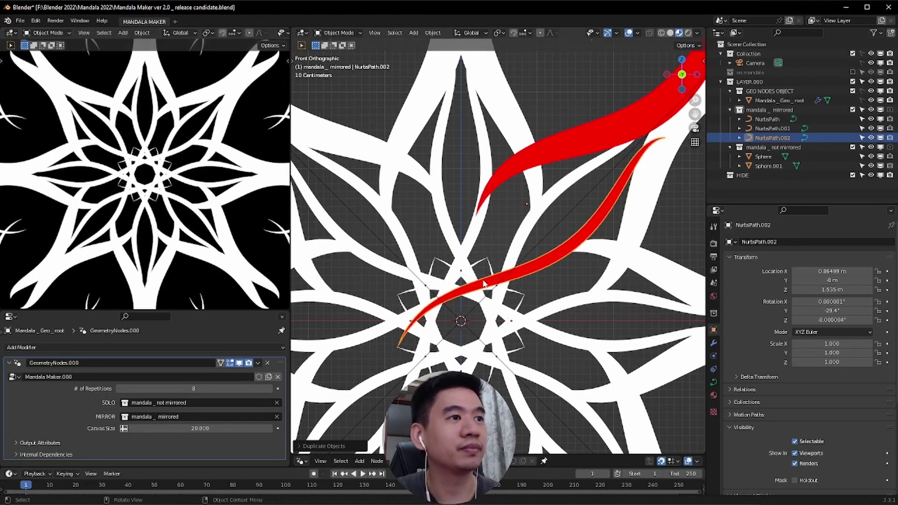
In Edit Mode, drag NurbsPath.002's inner endpoint onto the mandala's centre point
{"action": "key", "text": "Tab"}
{"action": "left_click", "coordinate": [397, 349]}
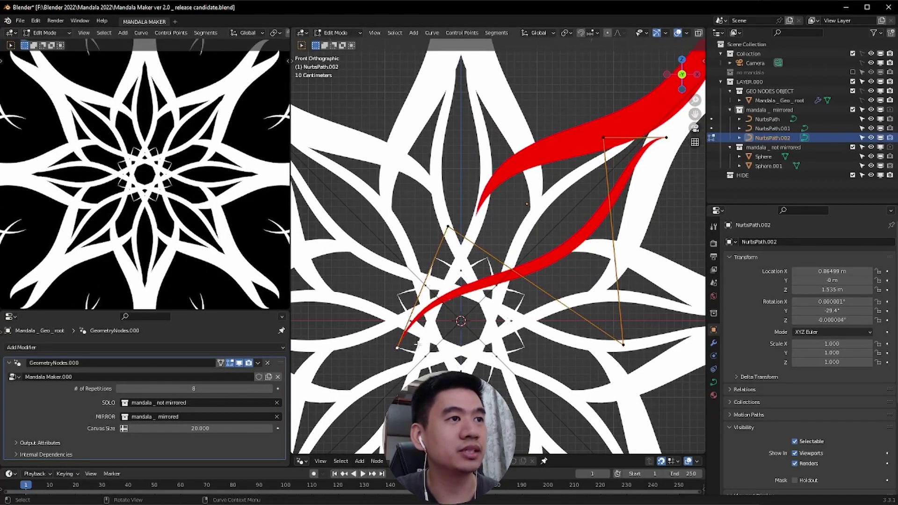
{"action": "key", "text": "g"}
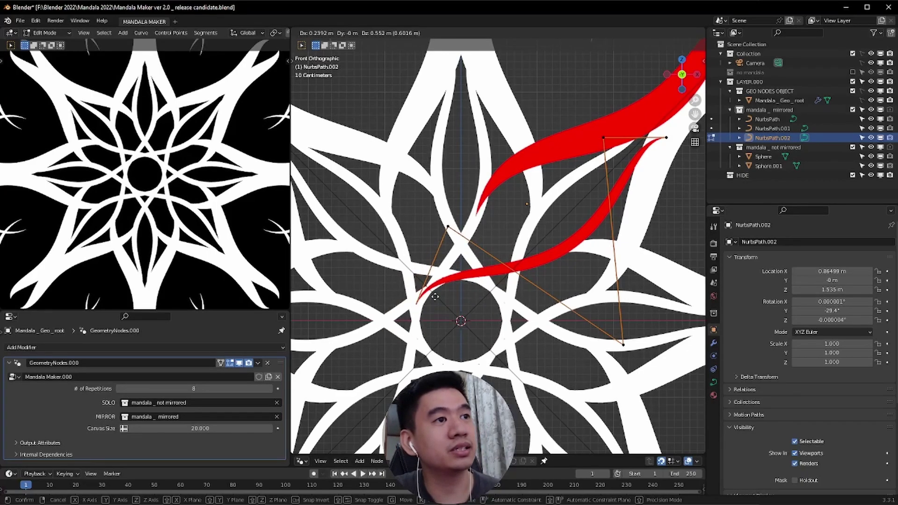
{"action": "left_click", "coordinate": [435, 297]}
{"action": "key", "text": "g"}
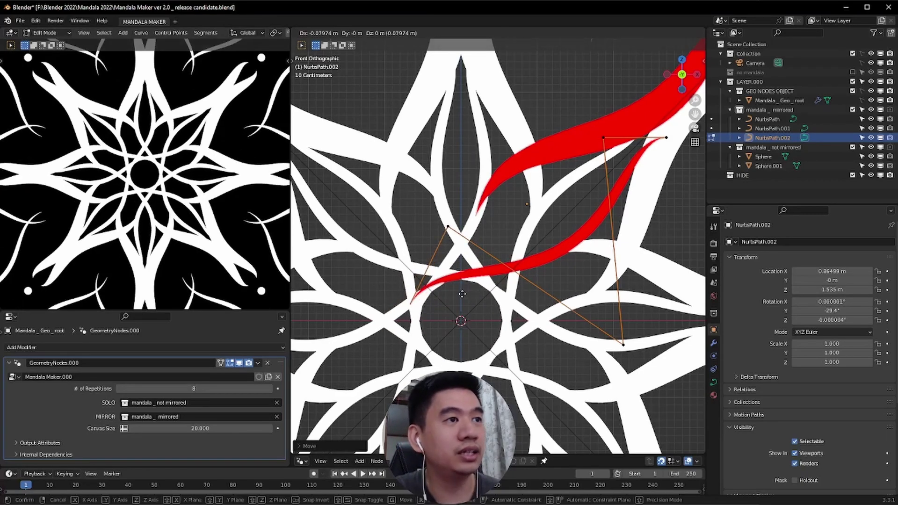
{"action": "left_click", "coordinate": [449, 289]}
{"action": "left_click", "coordinate": [448, 227]}
{"action": "key", "text": "g"}
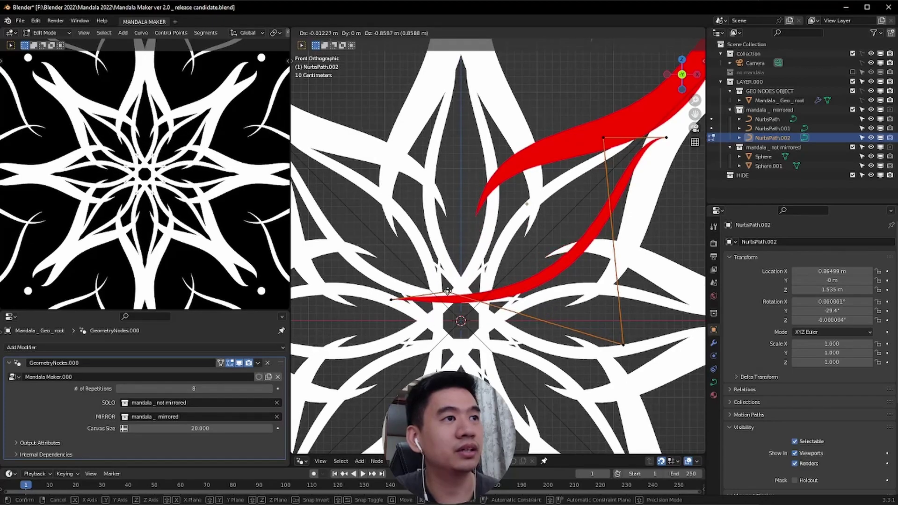
{"action": "right_click", "coordinate": [448, 291]}
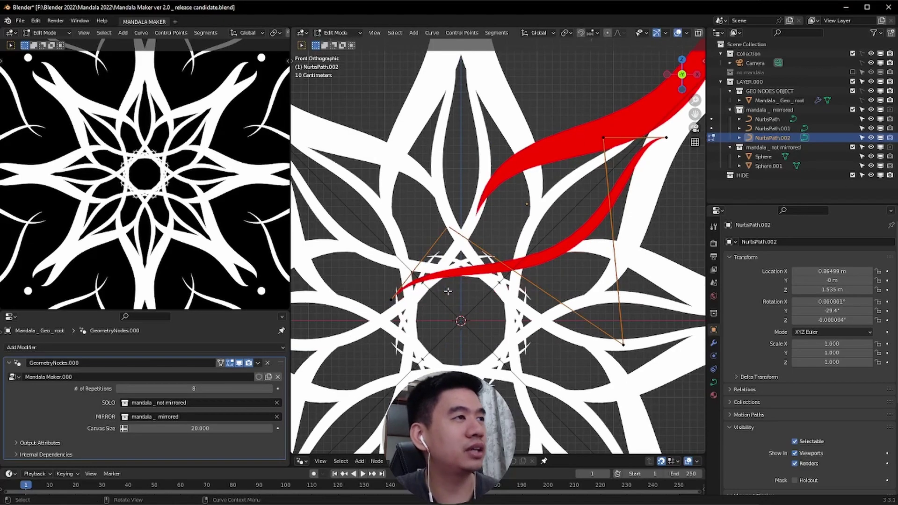
{"action": "left_click", "coordinate": [394, 298]}
{"action": "key", "text": "g"}
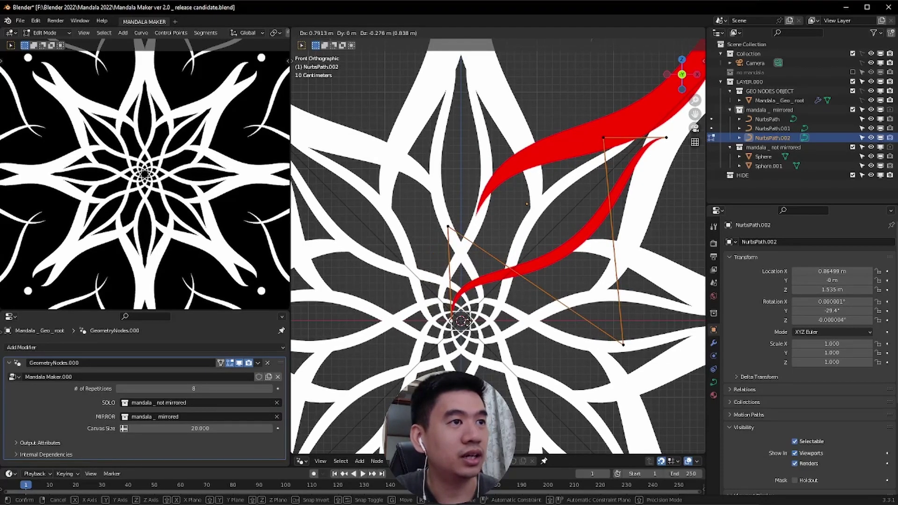
{"action": "left_click", "coordinate": [470, 326]}
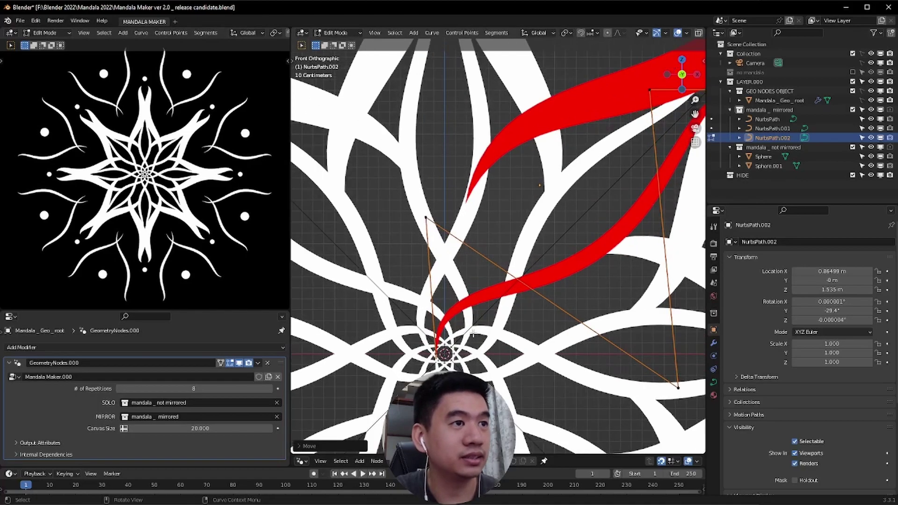
Leave Edit Mode and pan the view to see the whole mandala
{"action": "scroll", "coordinate": [488, 332], "scroll_direction": "up", "scroll_amount": 4}
{"action": "middle_click_drag", "start_coordinate": [488, 333], "coordinate": [466, 235], "text": "shift"}
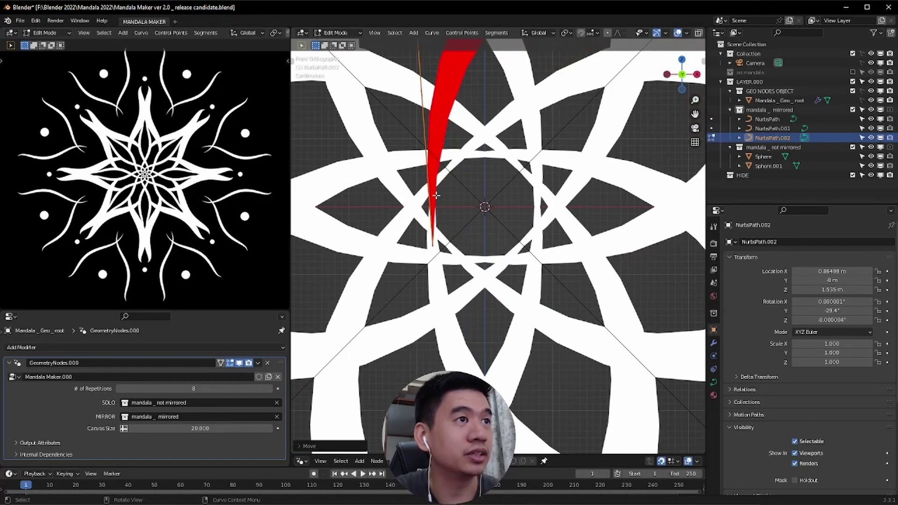
{"action": "scroll", "coordinate": [436, 196], "scroll_direction": "down", "scroll_amount": 8}
{"action": "key", "text": "Tab"}
{"action": "scroll", "coordinate": [517, 265], "scroll_direction": "down", "scroll_amount": 4}
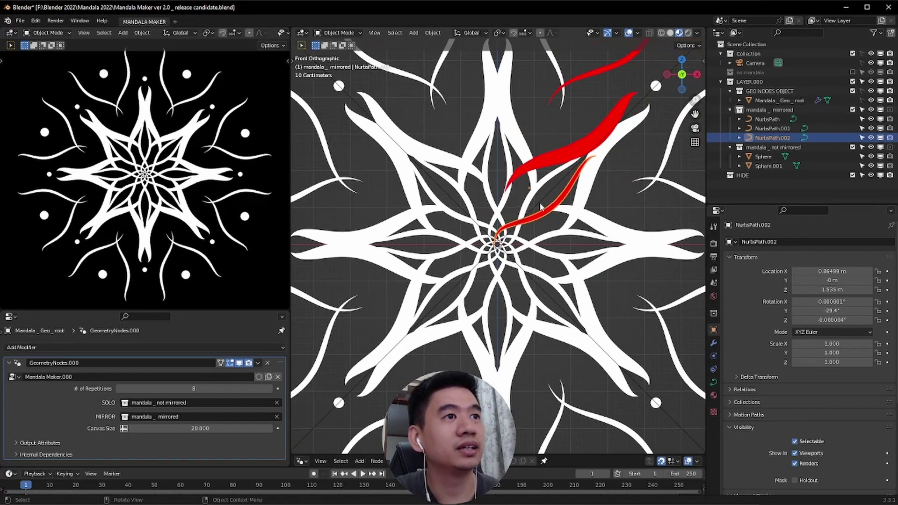
{"action": "middle_click_drag", "start_coordinate": [534, 223], "coordinate": [517, 264], "text": "shift"}
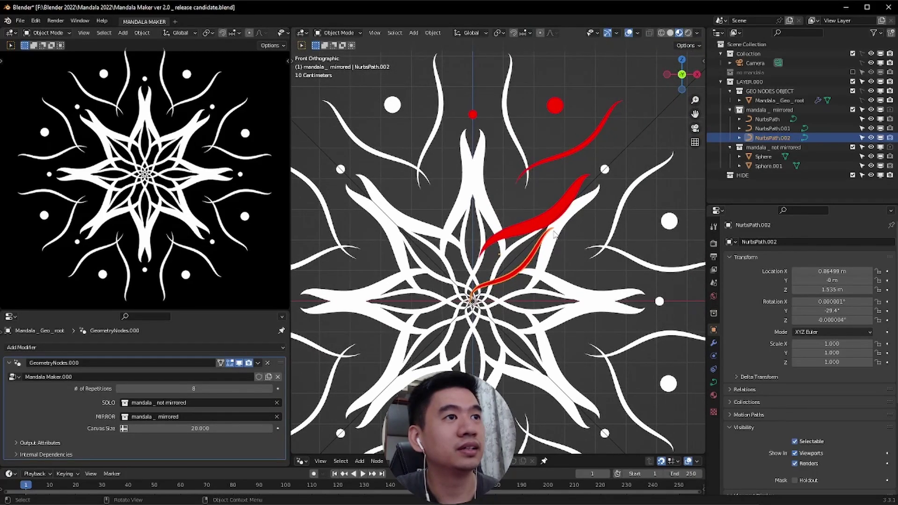
{"action": "scroll", "coordinate": [553, 234], "scroll_direction": "up", "scroll_amount": 6}
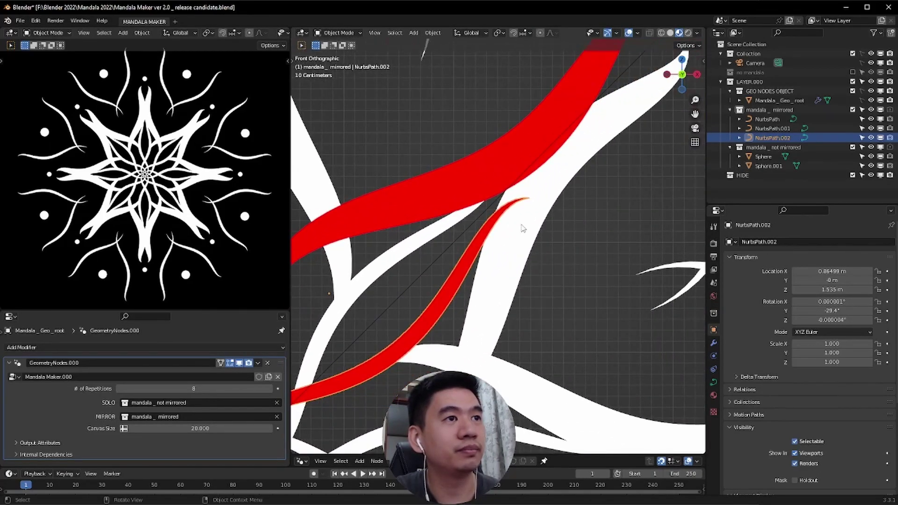
{"action": "scroll", "coordinate": [523, 228], "scroll_direction": "up", "scroll_amount": 2}
Reshape NurbsPath.002 by dragging a handle and control points so its band sweeps to a finer point
{"action": "key", "text": "Tab"}
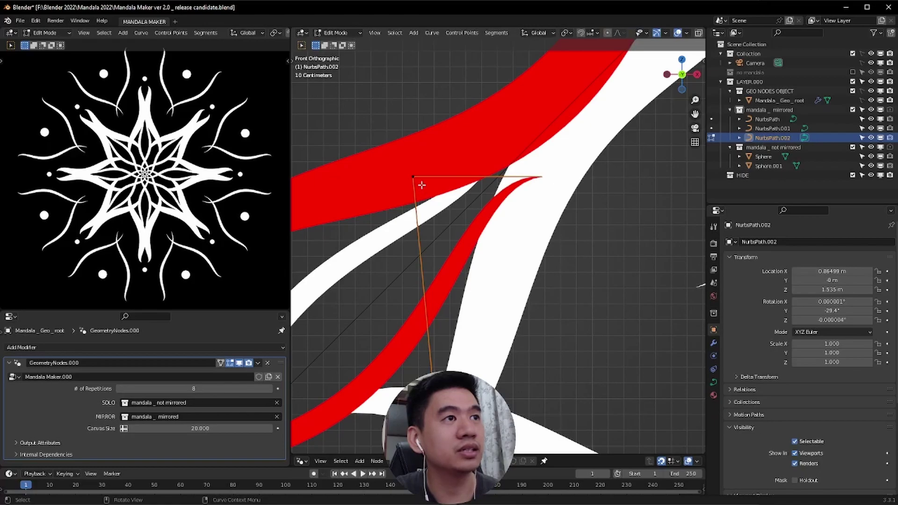
{"action": "left_click_drag", "start_coordinate": [541, 177], "coordinate": [527, 155]}
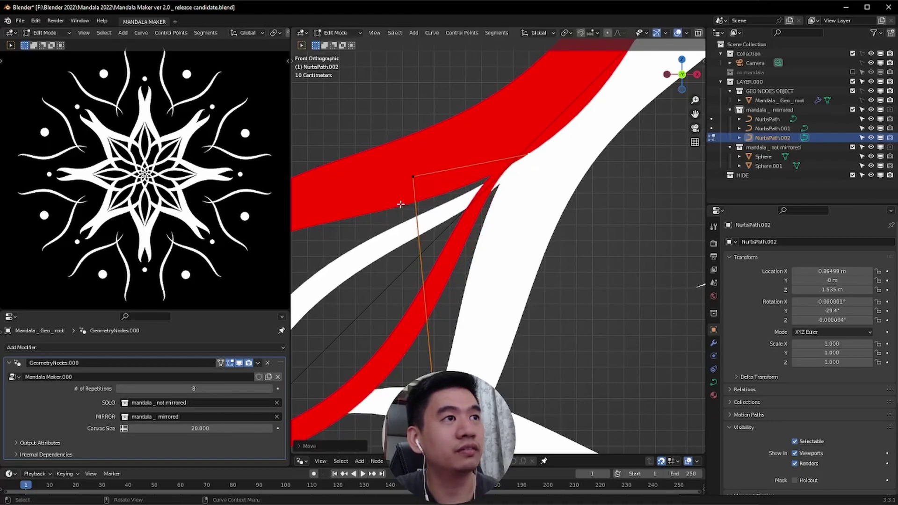
{"action": "left_click_drag", "start_coordinate": [412, 178], "coordinate": [413, 219]}
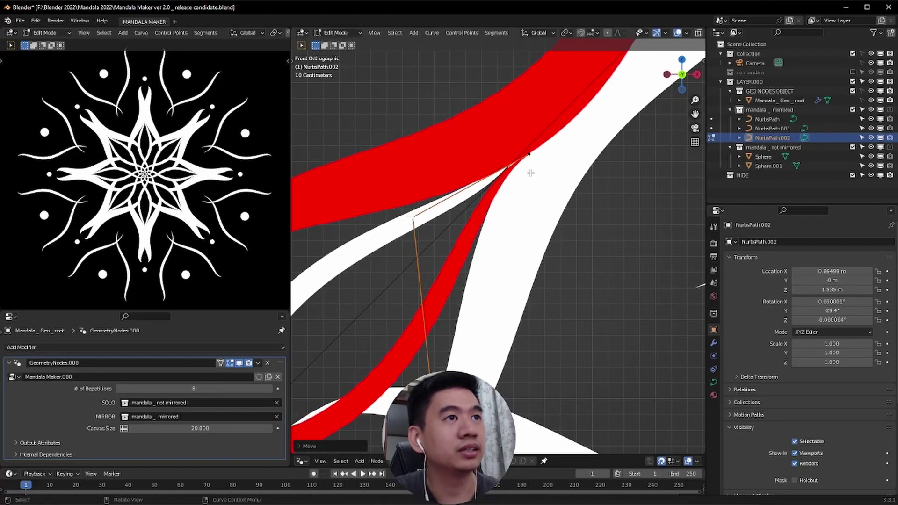
{"action": "left_click_drag", "start_coordinate": [530, 174], "coordinate": [530, 199]}
{"action": "key", "text": "Tab"}
Fit the whole mandala in the image preview
{"action": "scroll", "coordinate": [528, 200], "scroll_direction": "down", "scroll_amount": 3}
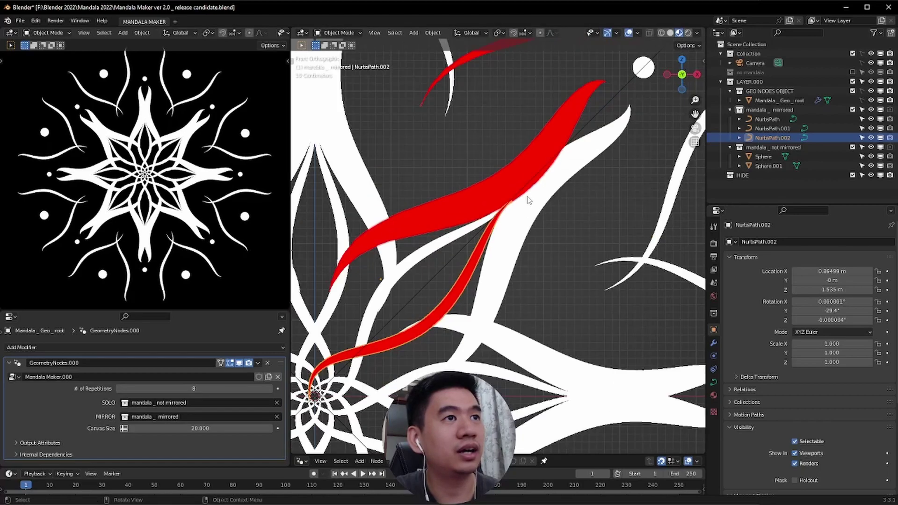
{"action": "scroll", "coordinate": [528, 201], "scroll_direction": "down", "scroll_amount": 1}
{"action": "scroll", "coordinate": [144, 158], "scroll_direction": "up", "scroll_amount": 5}
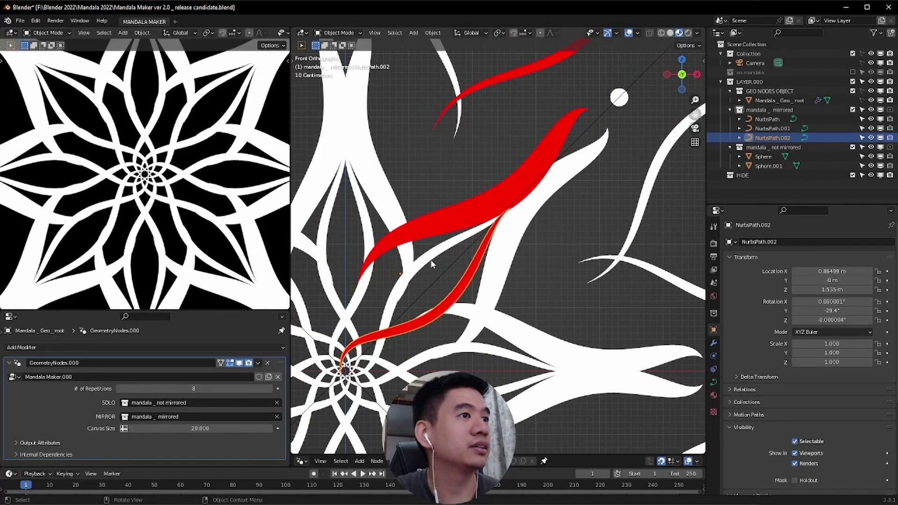
{"action": "scroll", "coordinate": [583, 211], "scroll_direction": "down", "scroll_amount": 2}
{"action": "scroll", "coordinate": [521, 238], "scroll_direction": "up", "scroll_amount": 3}
{"action": "scroll", "coordinate": [495, 221], "scroll_direction": "up", "scroll_amount": 3}
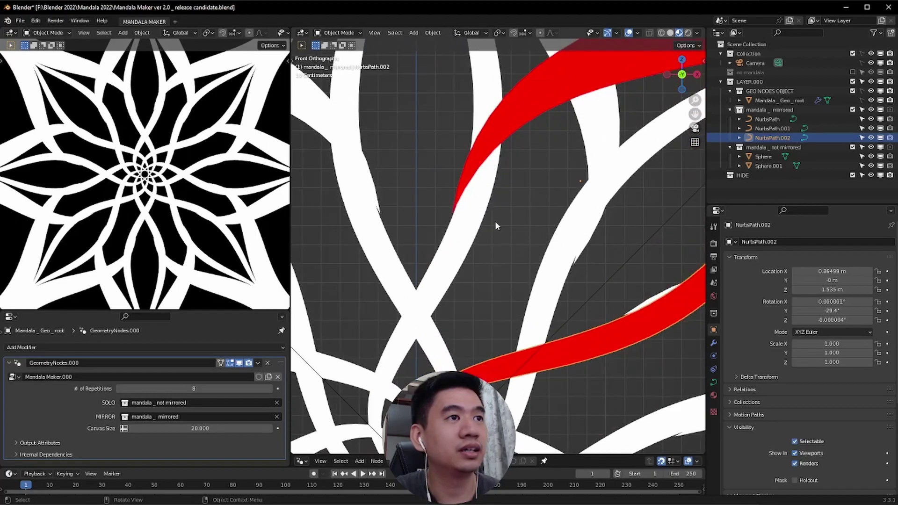
{"action": "scroll", "coordinate": [99, 179], "scroll_direction": "up", "scroll_amount": 8}
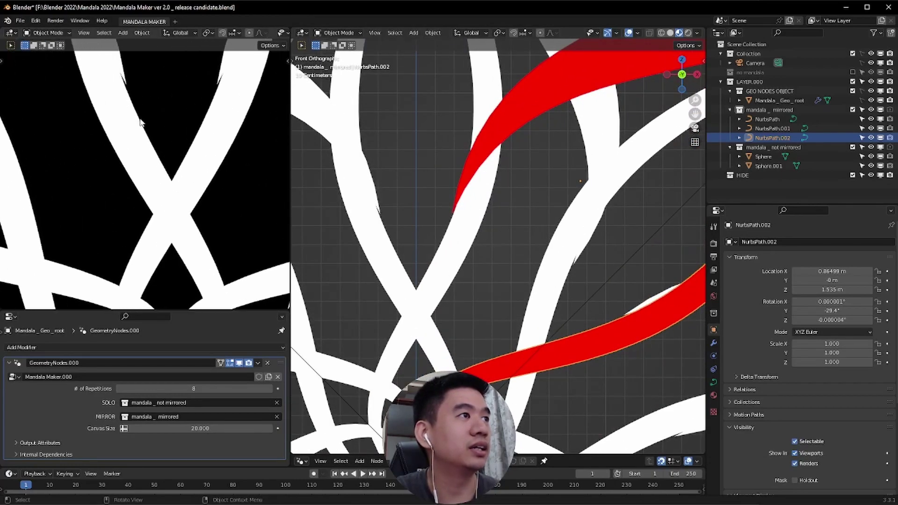
{"action": "scroll", "coordinate": [161, 231], "scroll_direction": "down", "scroll_amount": 3}
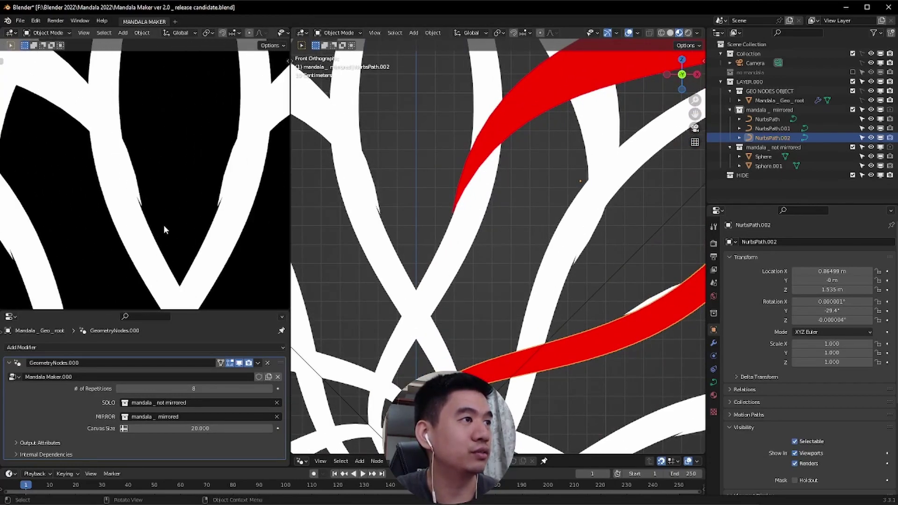
{"action": "key", "text": "Home"}
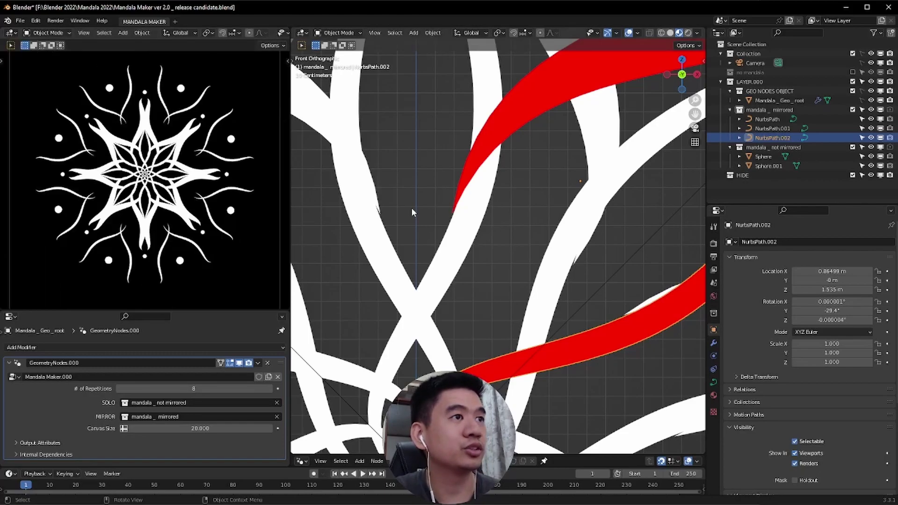
Nudge one control point of the original NurbsPath petal in Edit Mode, then zoom out
{"action": "left_click", "coordinate": [473, 152]}
{"action": "key", "text": "Tab"}
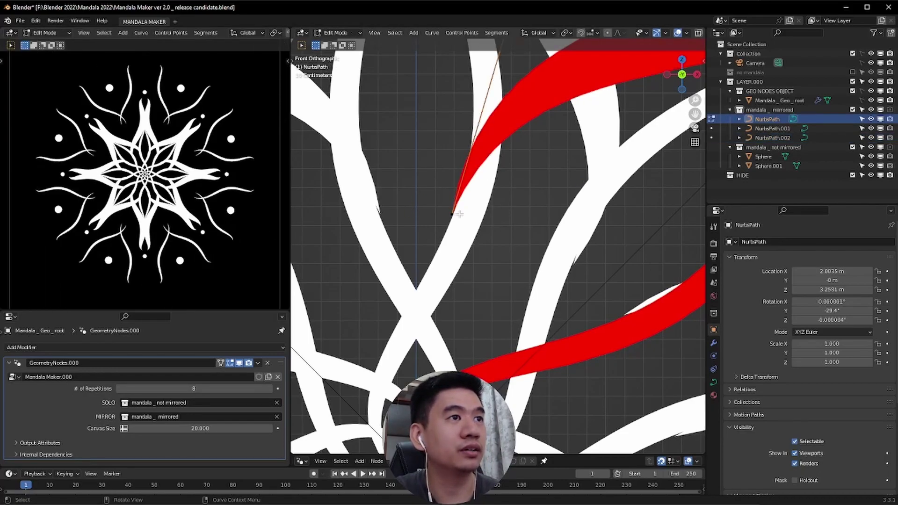
{"action": "key", "text": "g"}
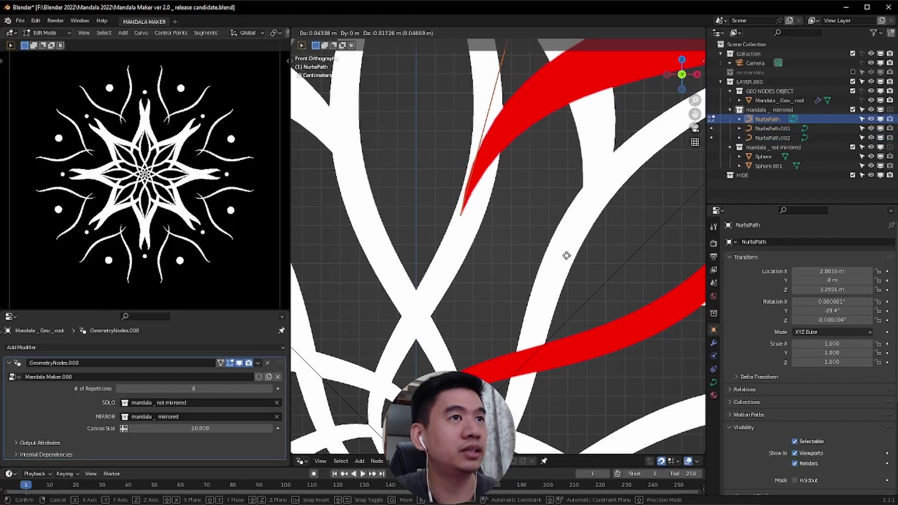
{"action": "left_click", "coordinate": [569, 256]}
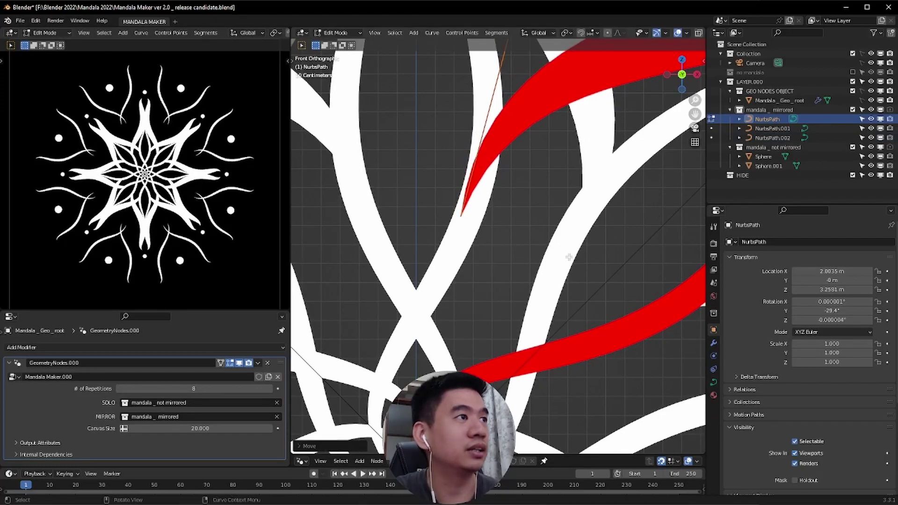
{"action": "key", "text": "Tab"}
{"action": "scroll", "coordinate": [568, 258], "scroll_direction": "down", "scroll_amount": 6}
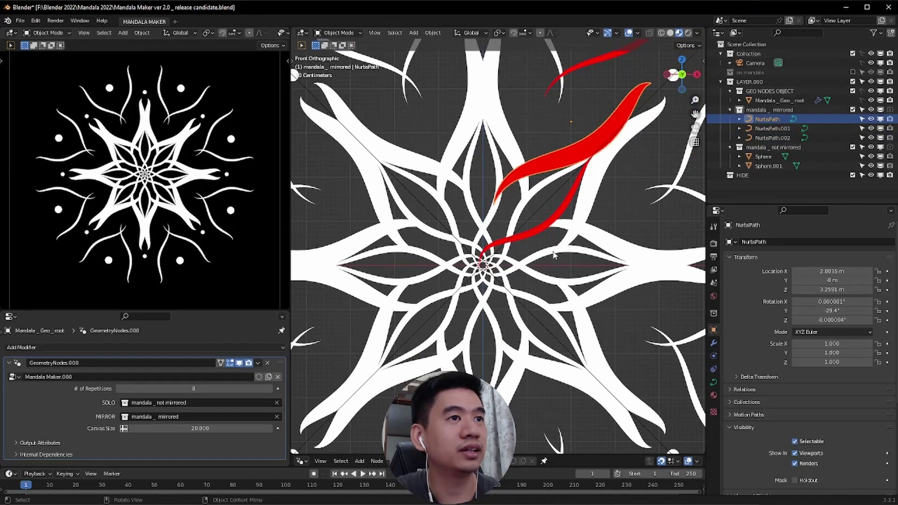
{"action": "scroll", "coordinate": [162, 209], "scroll_direction": "down", "scroll_amount": 2}
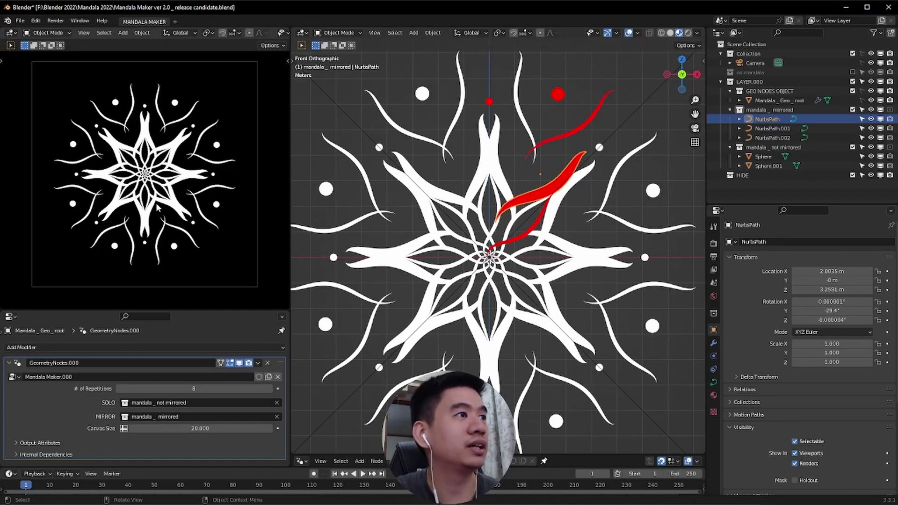
{"action": "scroll", "coordinate": [536, 236], "scroll_direction": "down", "scroll_amount": 1}
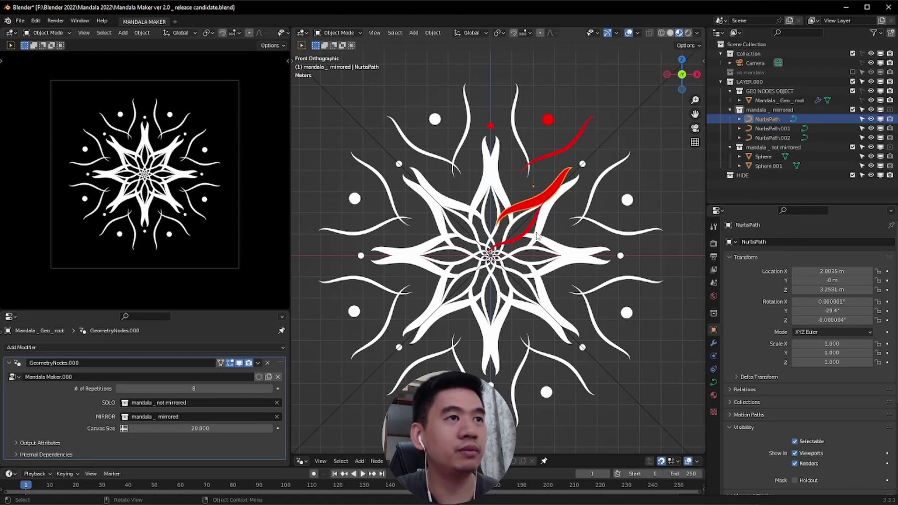
{"action": "scroll", "coordinate": [537, 236], "scroll_direction": "down", "scroll_amount": 1}
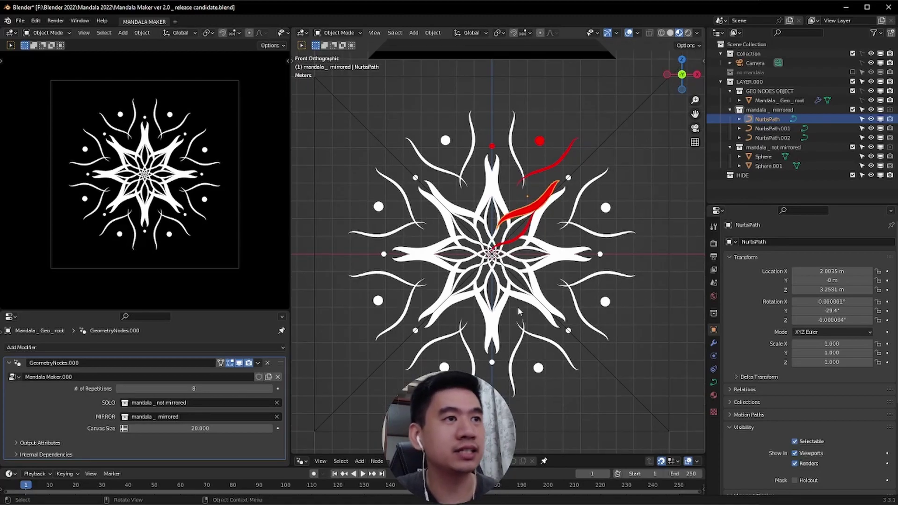
Check the fullscreen camera preview, then enlarge the node editor to expose the nodes
{"action": "key", "text": "ctrl+space"}
{"action": "scroll", "coordinate": [228, 188], "scroll_direction": "down", "scroll_amount": 3}
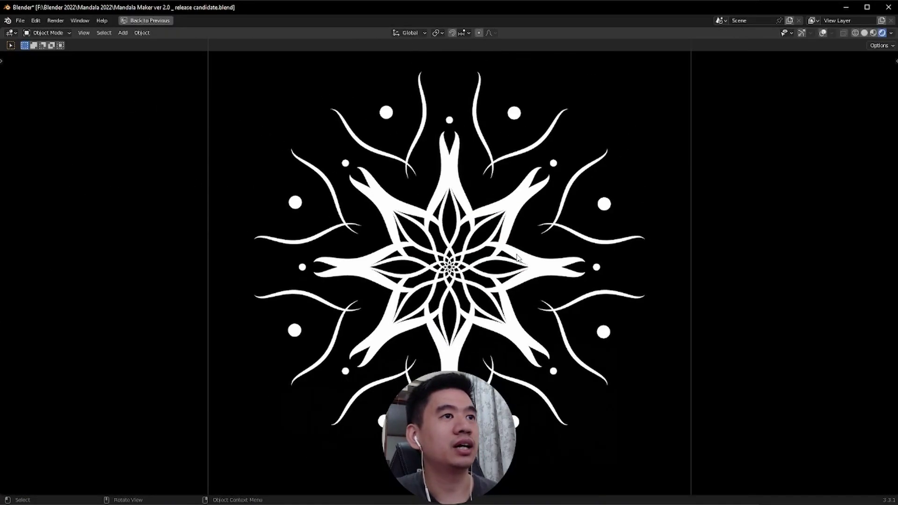
{"action": "key", "text": "ctrl+space"}
{"action": "left_click_drag", "start_coordinate": [554, 453], "coordinate": [577, 346]}
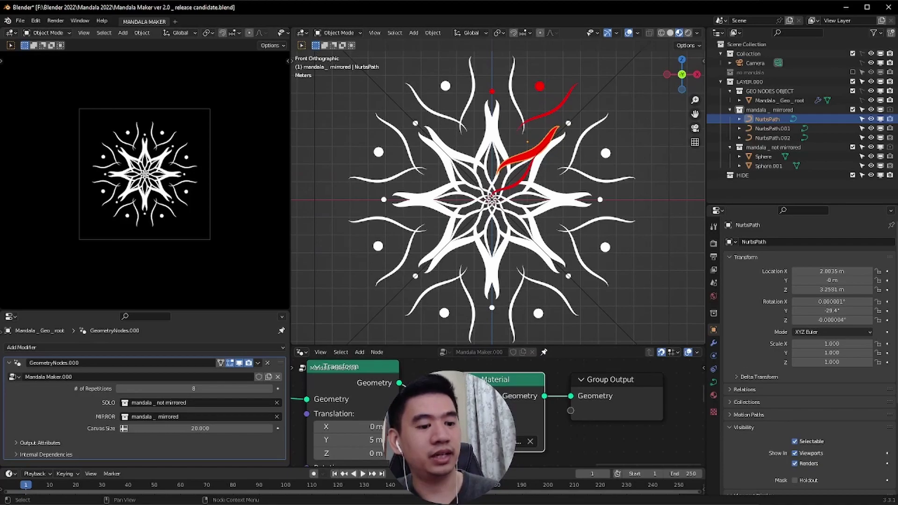
Mute the Set Material node and shrink the node editor back to enlarge the 3D view
{"action": "key", "text": "m"}
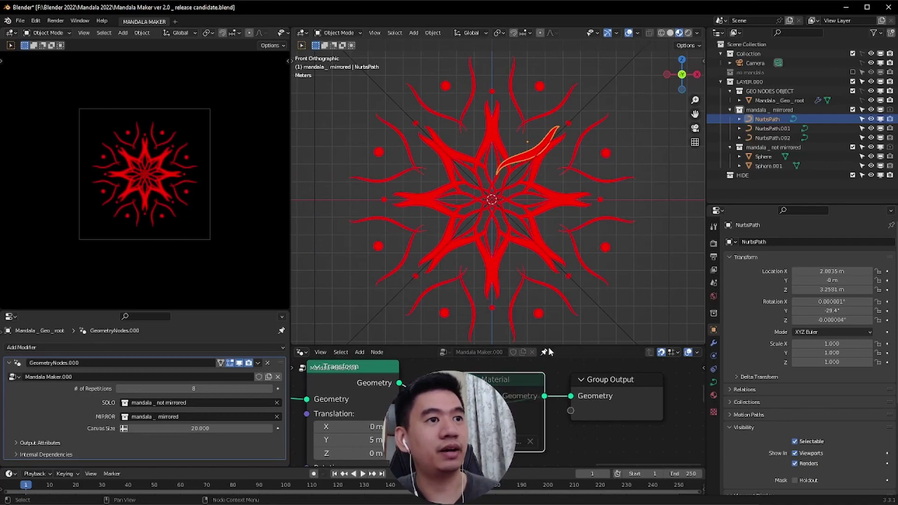
{"action": "left_click_drag", "start_coordinate": [548, 347], "coordinate": [547, 457]}
{"action": "scroll", "coordinate": [533, 262], "scroll_direction": "up", "scroll_amount": 4}
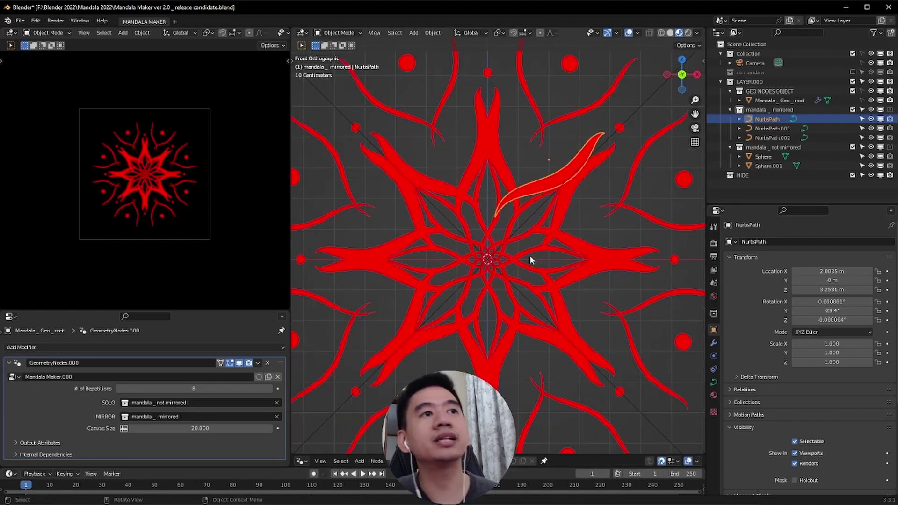
{"action": "middle_click_drag", "start_coordinate": [562, 136], "coordinate": [525, 218], "text": "shift"}
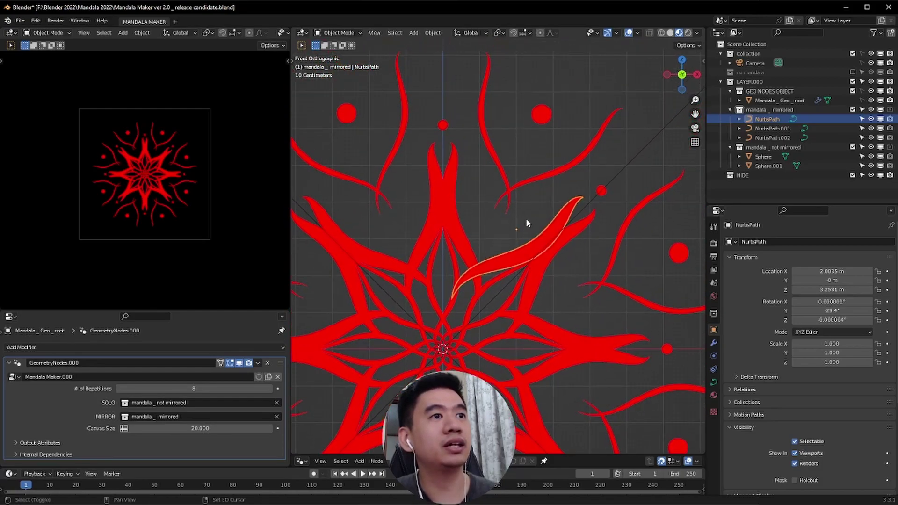
Lighten the curve's emission colour to a pale mint in Material Properties
{"action": "left_click", "coordinate": [713, 395]}
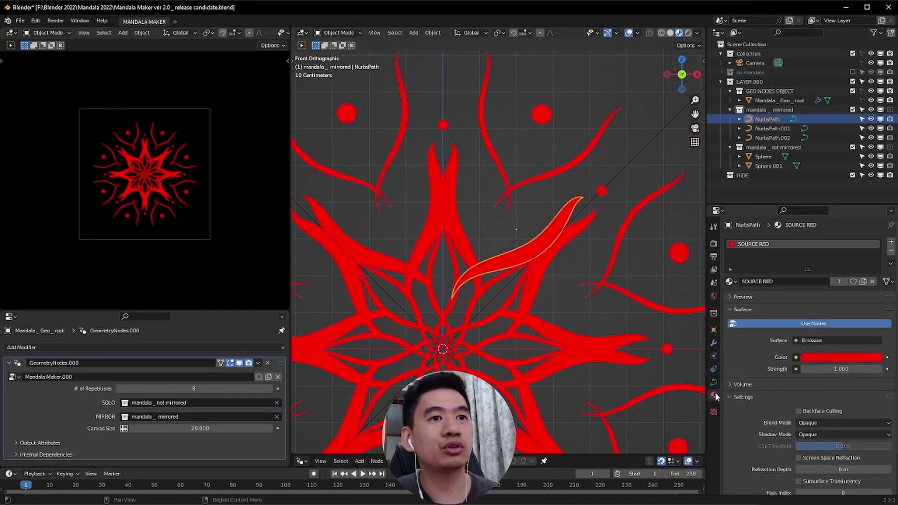
{"action": "scroll", "coordinate": [576, 266], "scroll_direction": "down", "scroll_amount": 5}
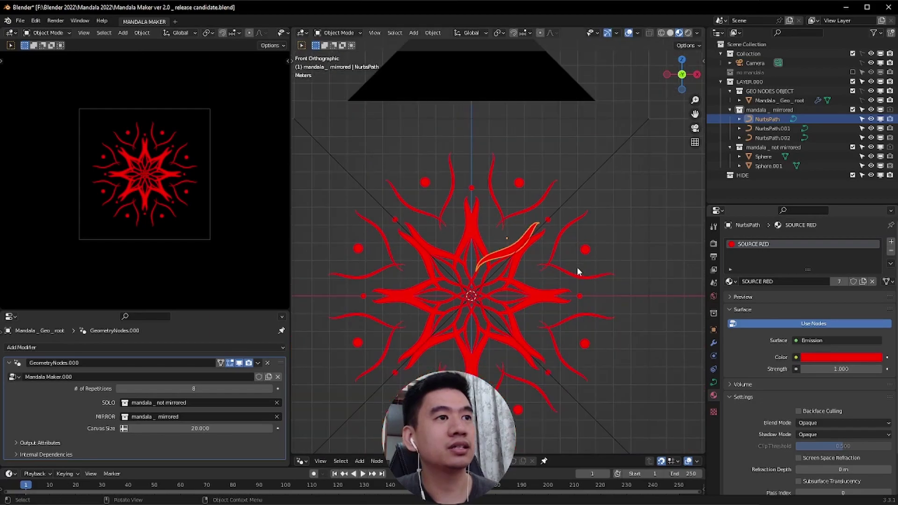
{"action": "scroll", "coordinate": [528, 279], "scroll_direction": "up", "scroll_amount": 1}
{"action": "left_click", "coordinate": [819, 357]}
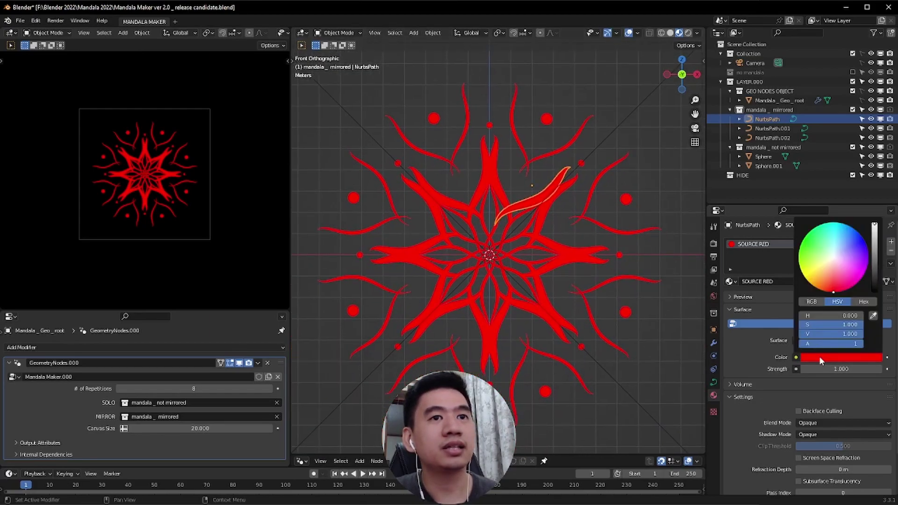
{"action": "left_click", "coordinate": [834, 257]}
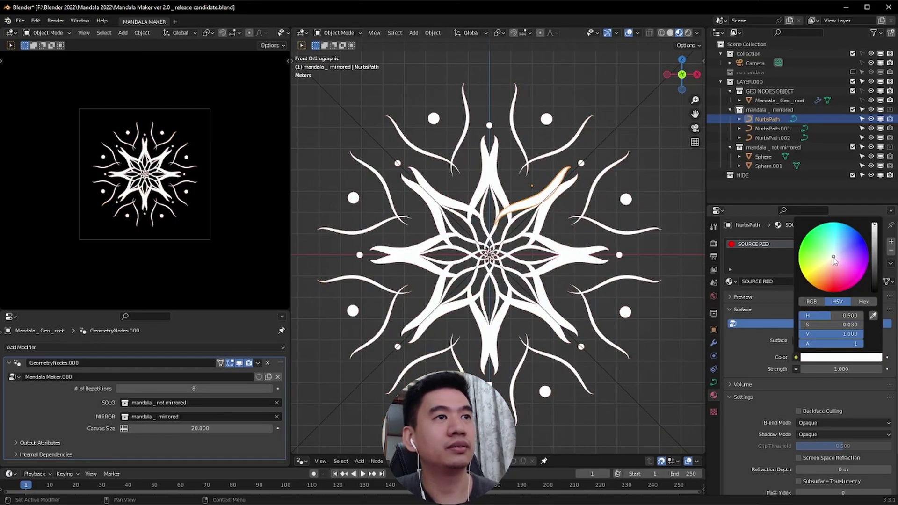
{"action": "mouse_move", "coordinate": [833, 258]}
{"action": "left_mouse_down"}
{"action": "mouse_move", "coordinate": [836, 235]}
{"action": "mouse_move", "coordinate": [819, 281]}
{"action": "left_mouse_up"}
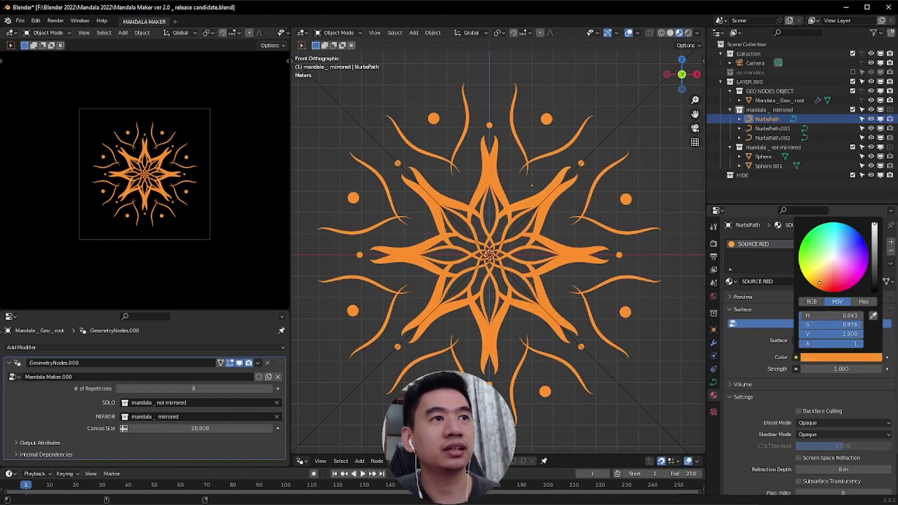
Select NurbsPath.002 and change its emission colour again on the colour wheel
{"action": "scroll", "coordinate": [523, 249], "scroll_direction": "up", "scroll_amount": 2}
{"action": "scroll", "coordinate": [542, 239], "scroll_direction": "up", "scroll_amount": 1}
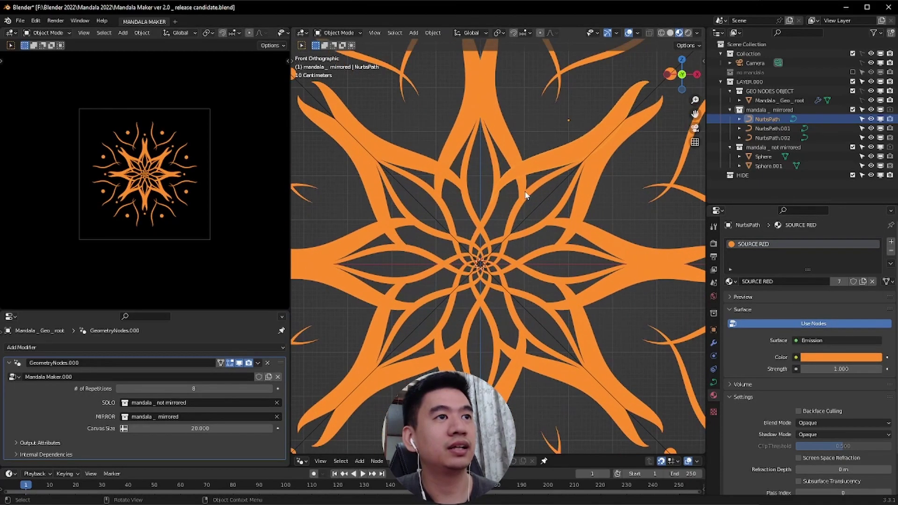
{"action": "left_click", "coordinate": [526, 196]}
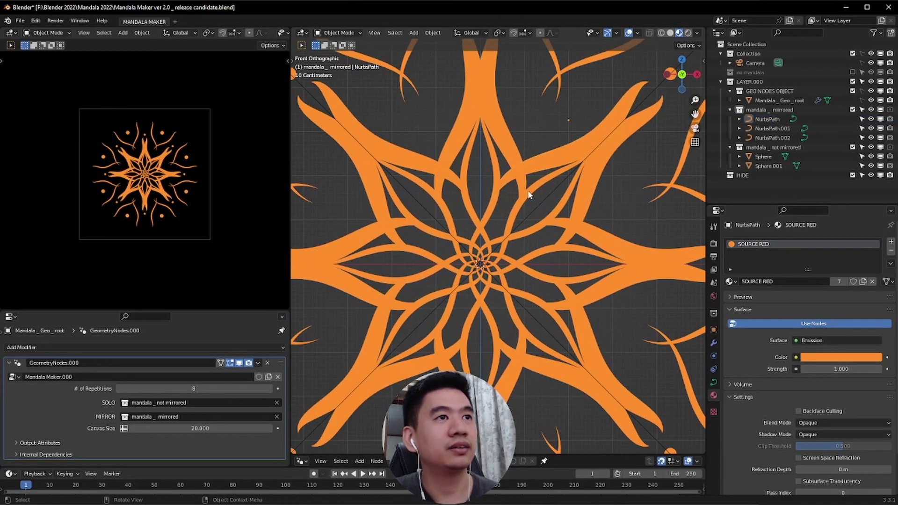
{"action": "key", "text": "a"}
{"action": "left_click", "coordinate": [569, 205]}
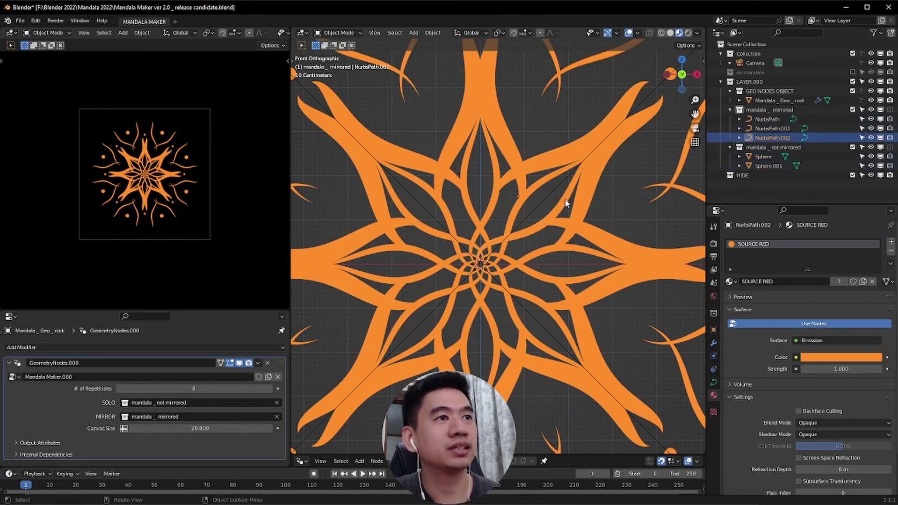
{"action": "left_click", "coordinate": [823, 357]}
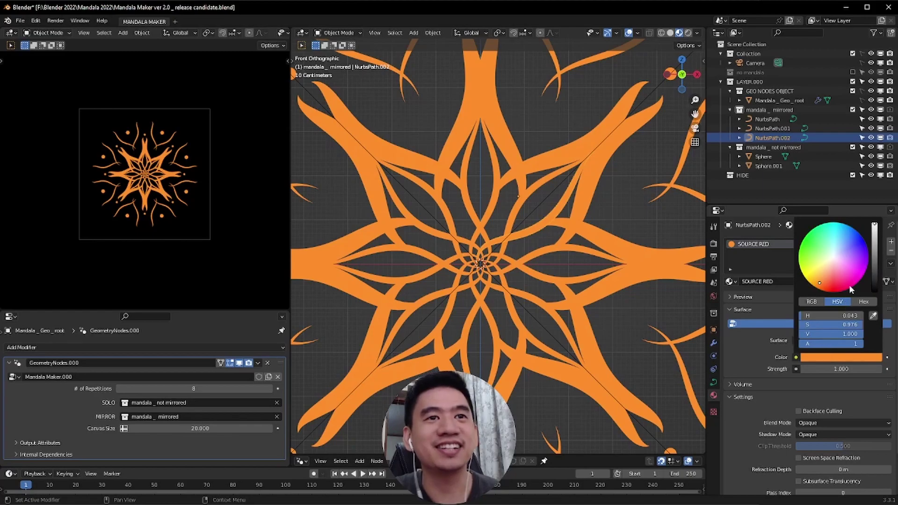
{"action": "mouse_move", "coordinate": [849, 282]}
{"action": "left_mouse_down"}
{"action": "mouse_move", "coordinate": [868, 263]}
{"action": "mouse_move", "coordinate": [865, 243]}
{"action": "mouse_move", "coordinate": [838, 235]}
{"action": "mouse_move", "coordinate": [822, 282]}
{"action": "mouse_move", "coordinate": [838, 234]}
{"action": "mouse_move", "coordinate": [841, 245]}
{"action": "left_mouse_up"}
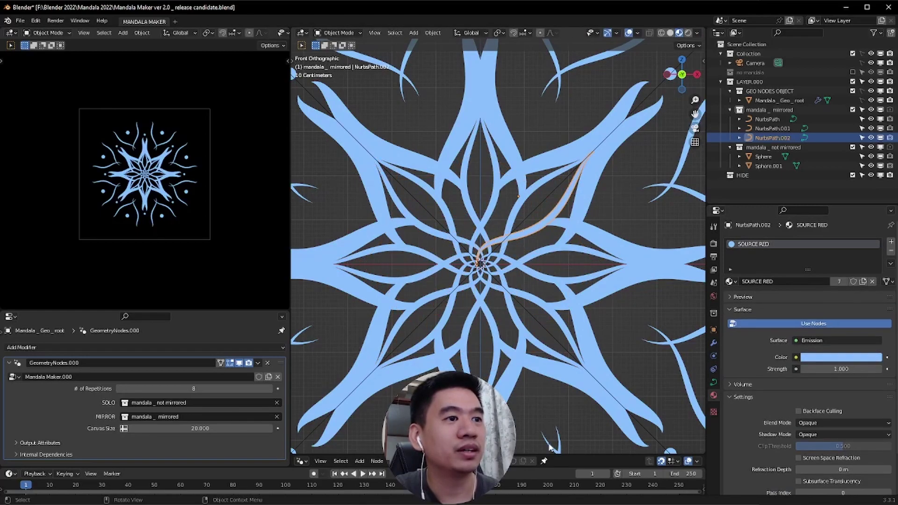
Enlarge the node editor and unmute the Set Material node, checking NurbsPath.002 in Edit Mode
{"action": "left_click_drag", "start_coordinate": [559, 456], "coordinate": [559, 326]}
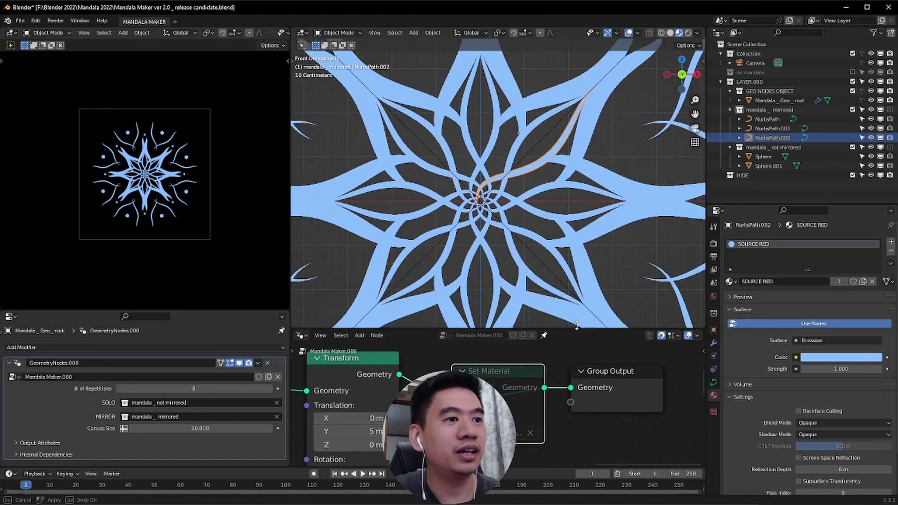
{"action": "left_click", "coordinate": [492, 373]}
{"action": "key", "text": "m"}
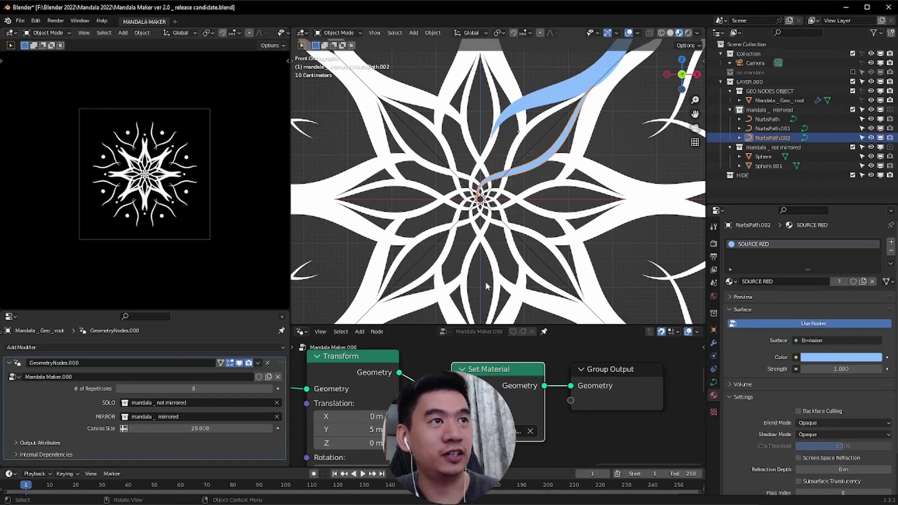
{"action": "key", "text": "Tab"}
{"action": "key", "text": "Tab"}
{"action": "key", "text": "Tab"}
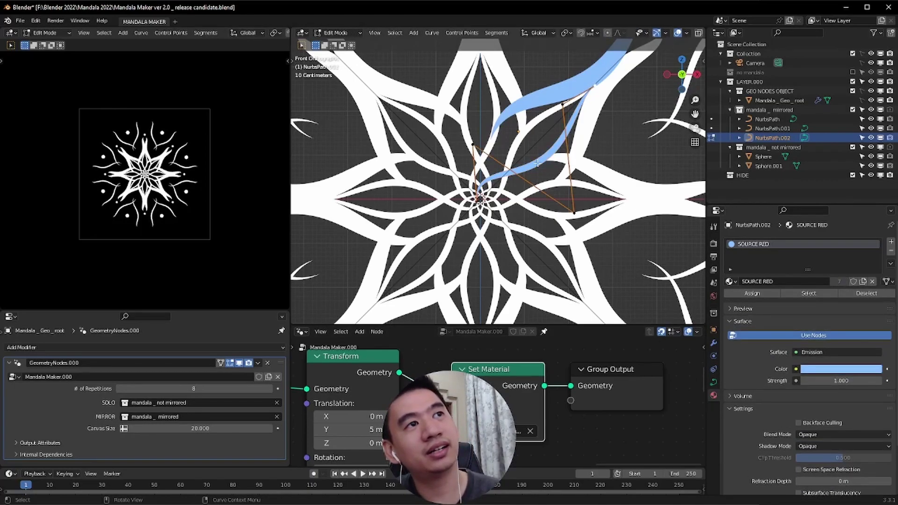
{"action": "scroll", "coordinate": [537, 162], "scroll_direction": "up", "scroll_amount": 1}
{"action": "middle_click_drag", "start_coordinate": [537, 163], "coordinate": [571, 203], "text": "shift"}
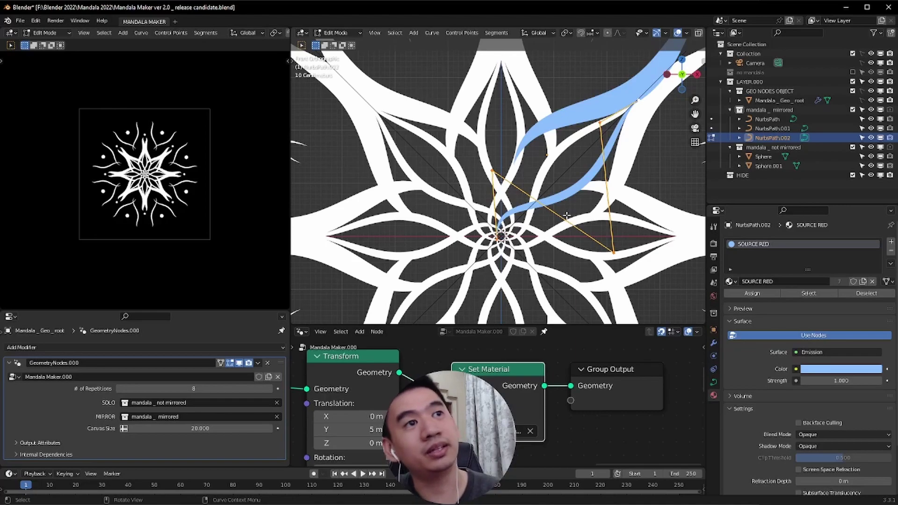
{"action": "key", "text": "Tab"}
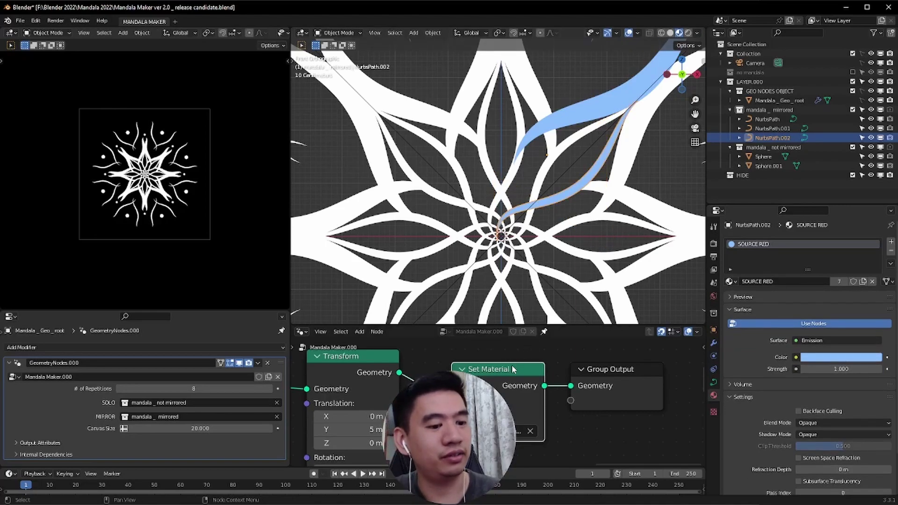
Toggle the Set Material node's mute to compare, leaving it muted in Object Mode
{"action": "key", "text": "m"}
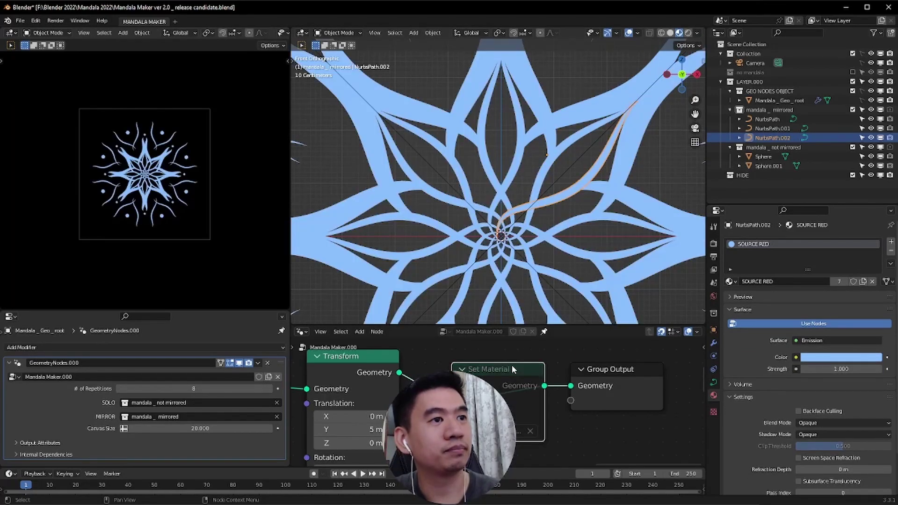
{"action": "scroll", "coordinate": [506, 384], "scroll_direction": "down", "scroll_amount": 2}
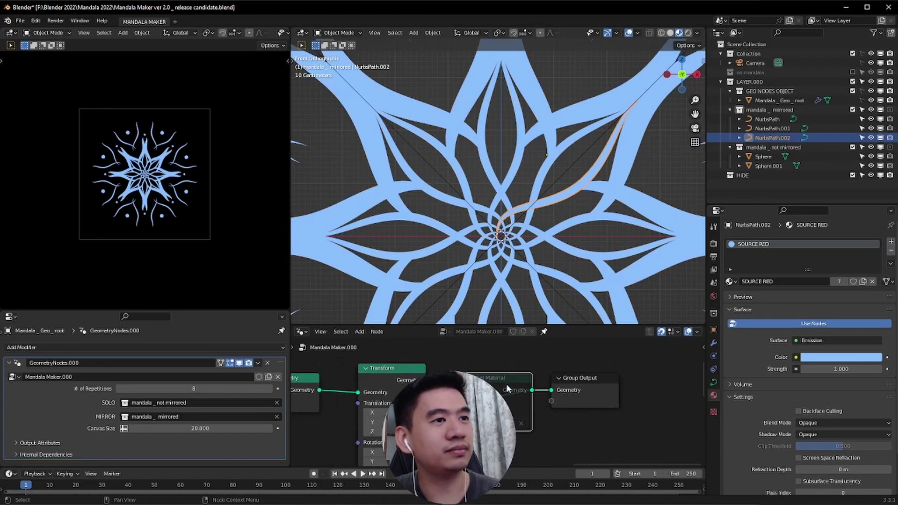
{"action": "key", "text": "Tab"}
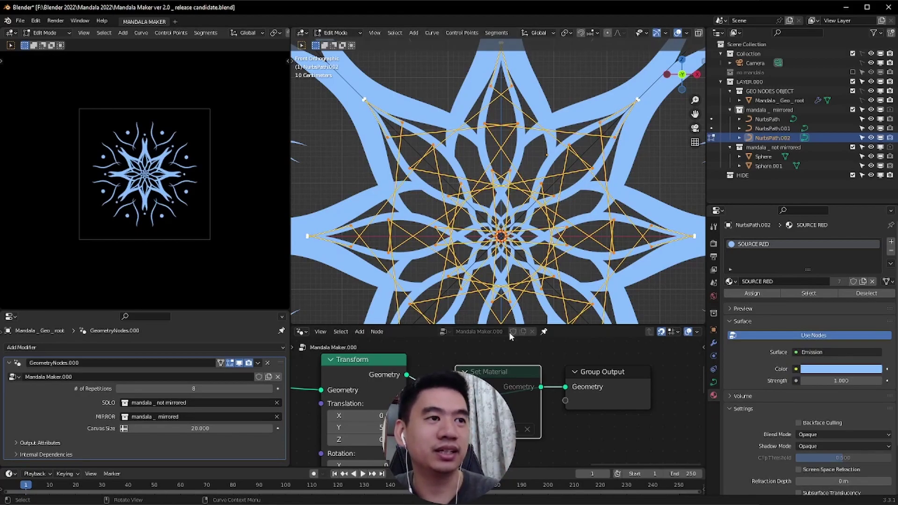
{"action": "key", "text": "m"}
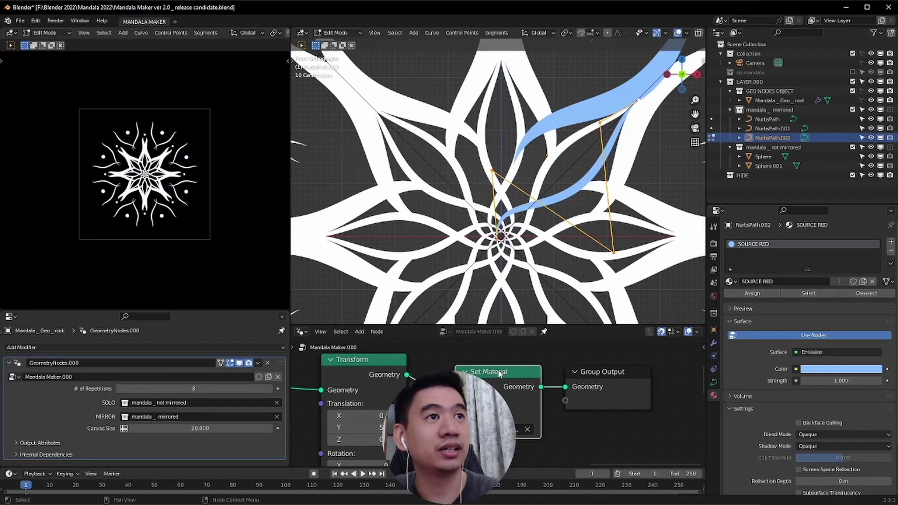
{"action": "key", "text": "m"}
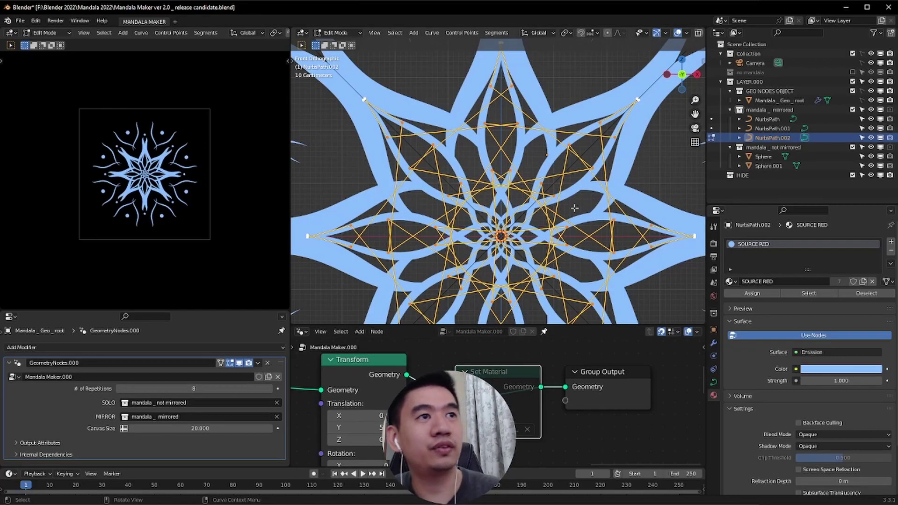
{"action": "key", "text": "Tab"}
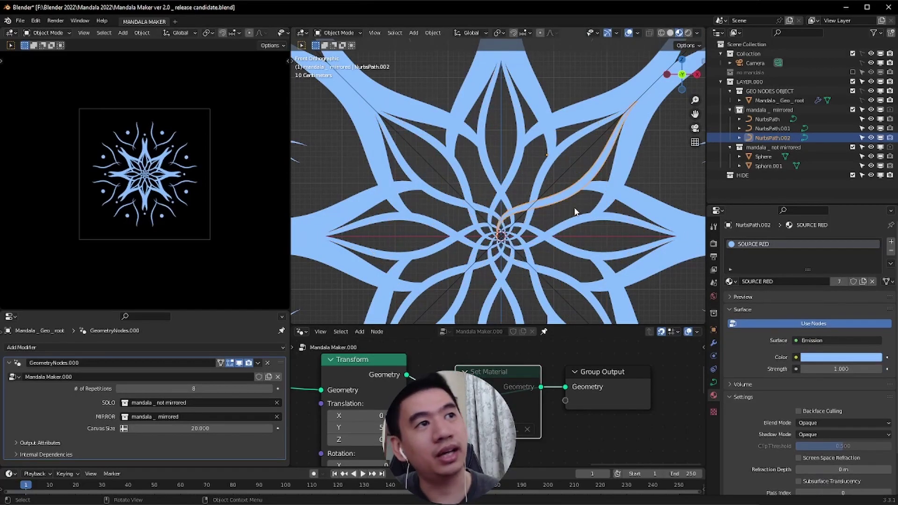
Give the curve its own material copy and shift its emission colour from red toward yellow-green
{"action": "left_click", "coordinate": [862, 282]}
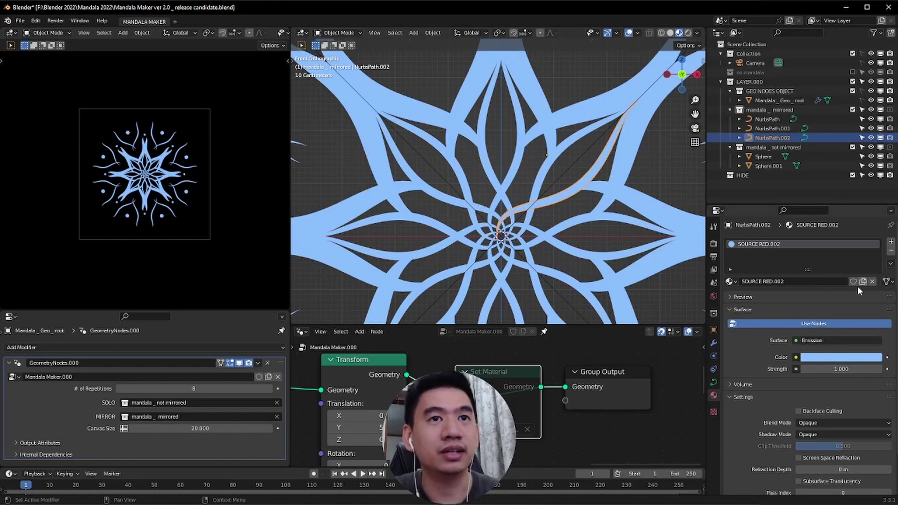
{"action": "left_click", "coordinate": [847, 360]}
{"action": "left_click", "coordinate": [832, 290]}
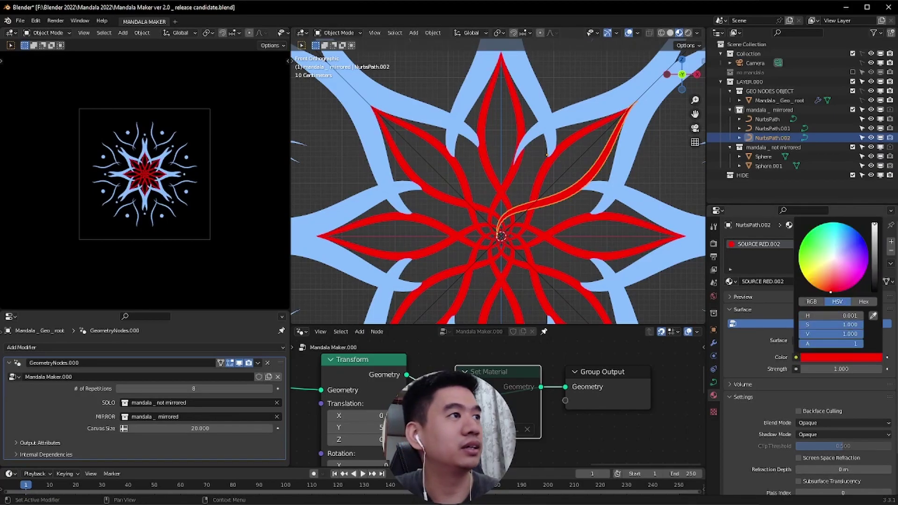
{"action": "left_click_drag", "start_coordinate": [830, 291], "coordinate": [807, 253]}
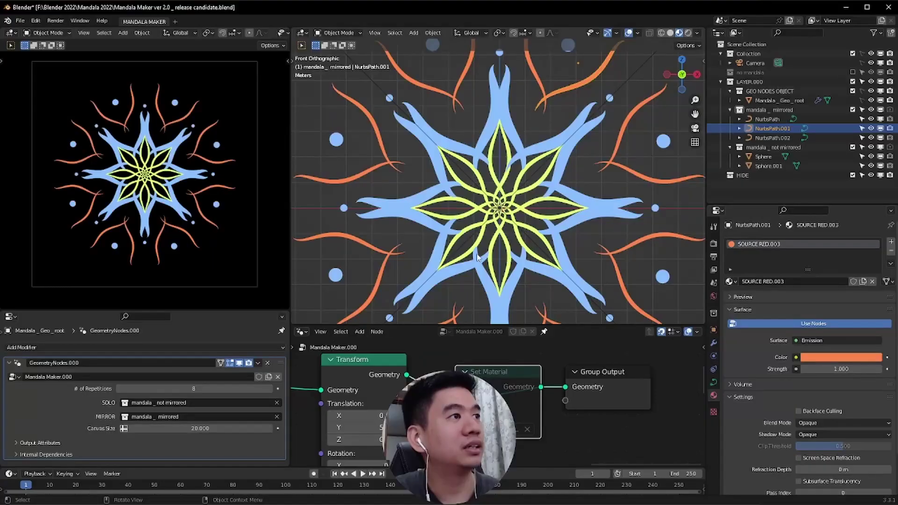
{"action": "scroll", "coordinate": [435, 215], "scroll_direction": "down", "scroll_amount": 3}
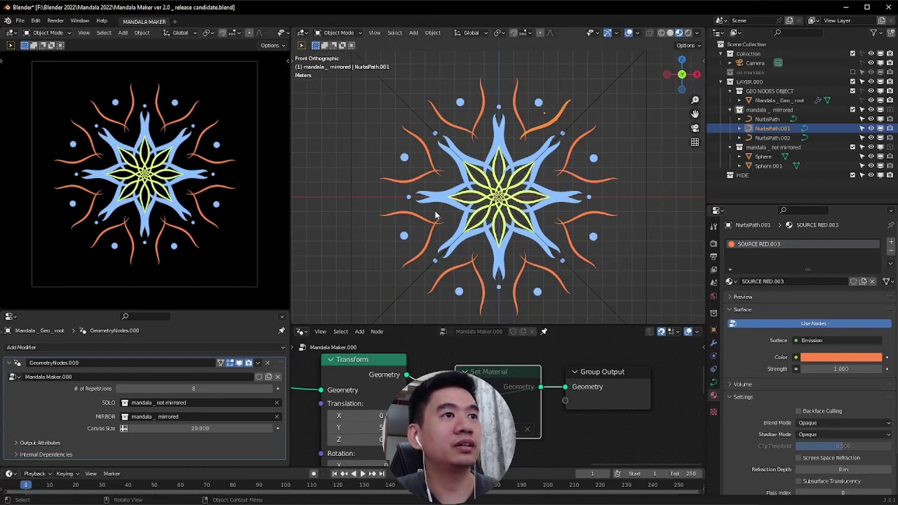
Enable Bloom in the render settings so emissive parts glow
{"action": "left_click", "coordinate": [713, 259]}
{"action": "left_click", "coordinate": [713, 243]}
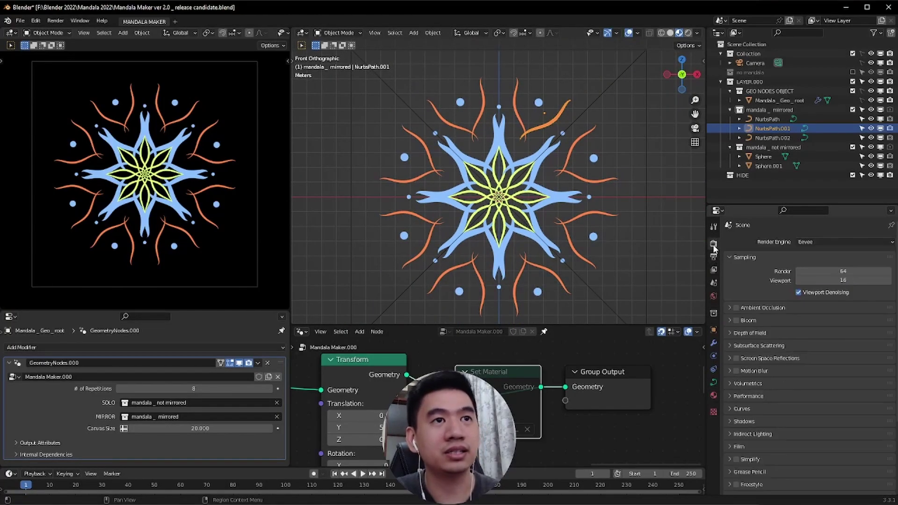
{"action": "left_click", "coordinate": [736, 321]}
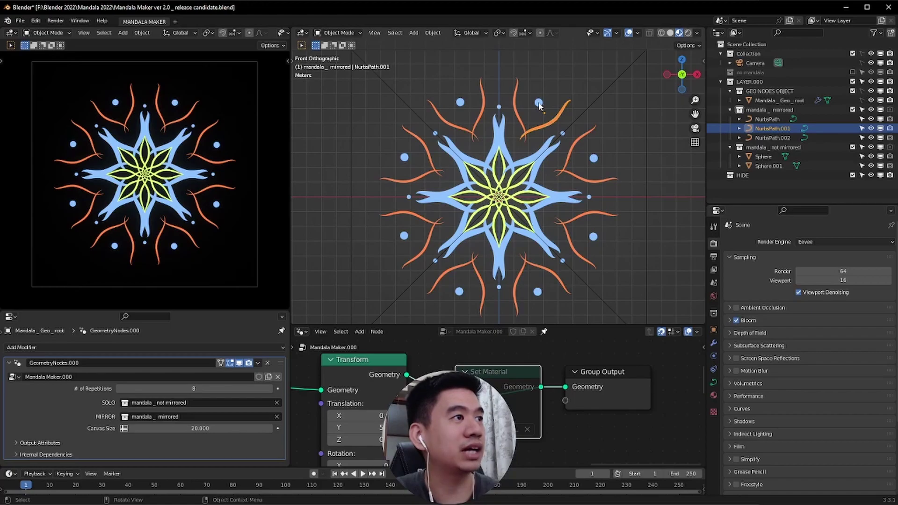
Give Sphere.001 its own pale-orange emission material at strength 28.2
{"action": "left_click", "coordinate": [499, 107]}
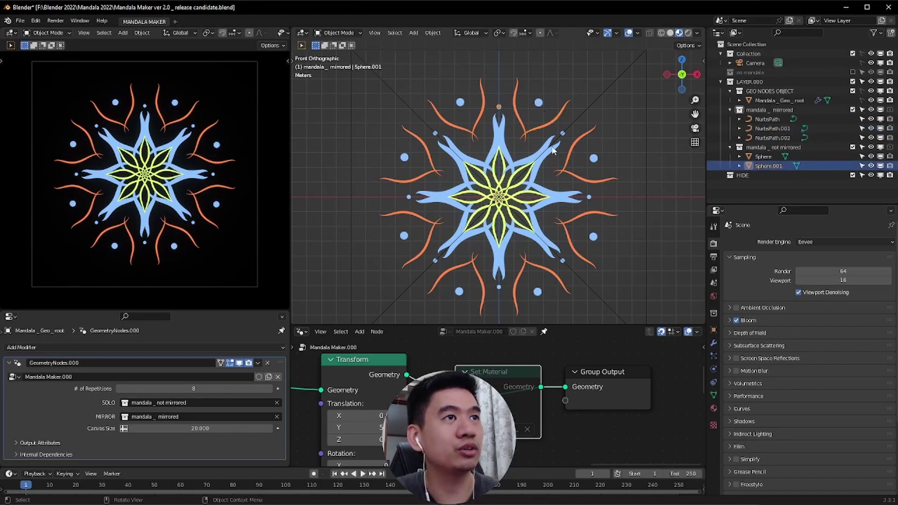
{"action": "left_click", "coordinate": [713, 409]}
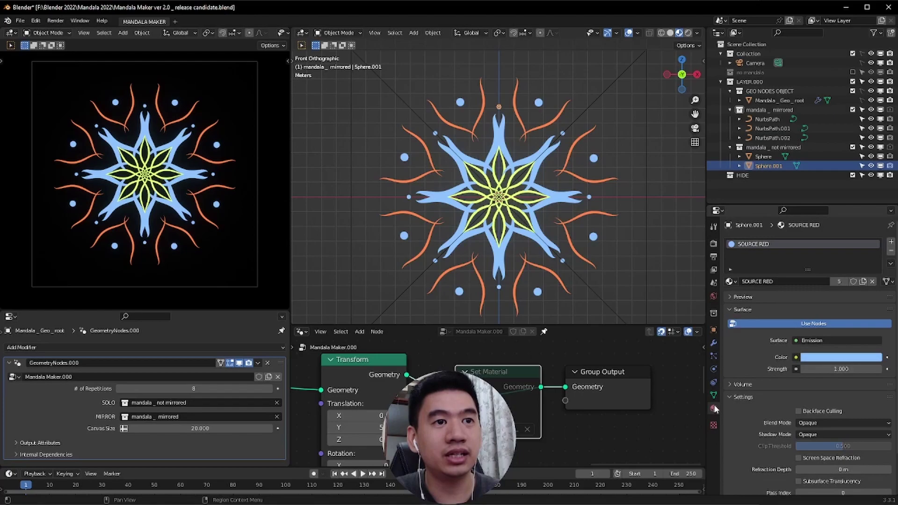
{"action": "left_click", "coordinate": [864, 282]}
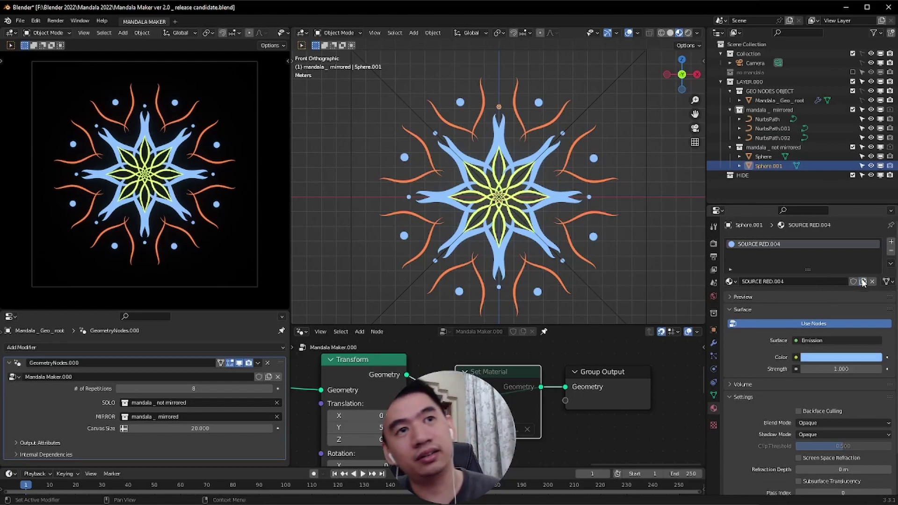
{"action": "left_click", "coordinate": [844, 358]}
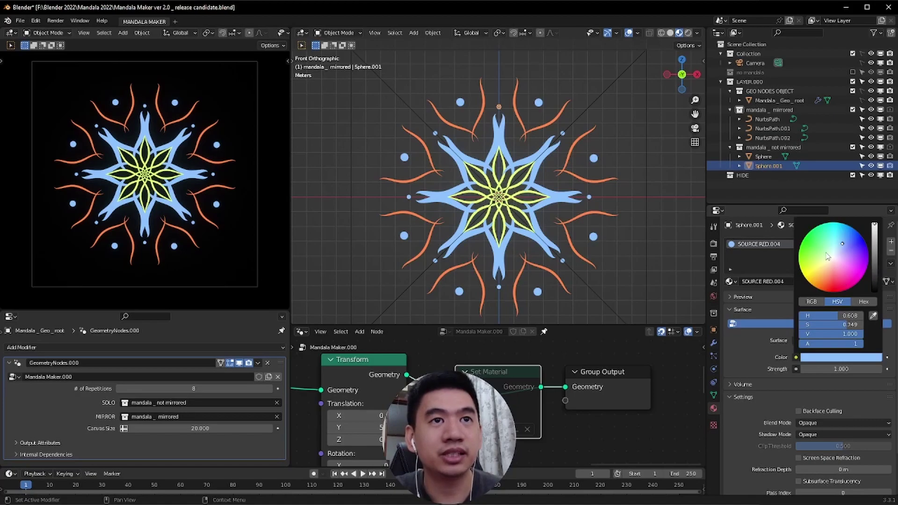
{"action": "left_click_drag", "start_coordinate": [822, 269], "coordinate": [822, 271]}
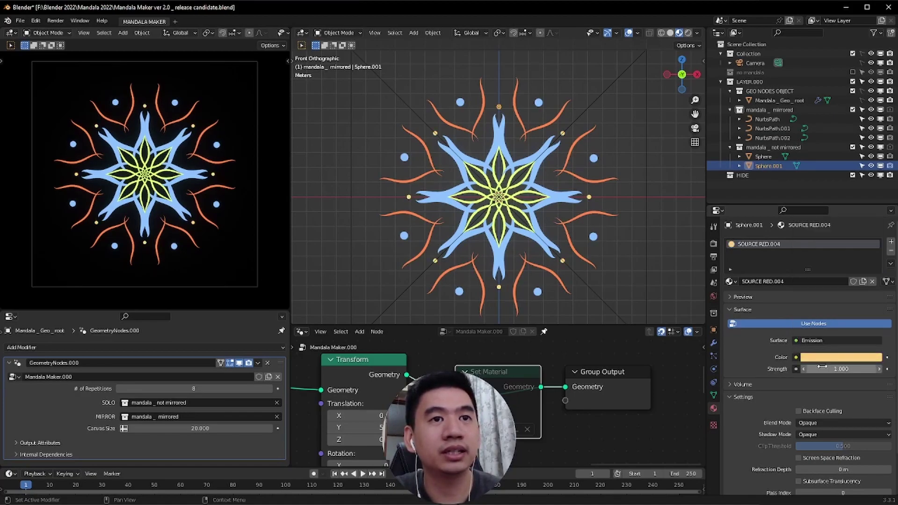
{"action": "left_click_drag", "start_coordinate": [823, 367], "coordinate": [870, 368]}
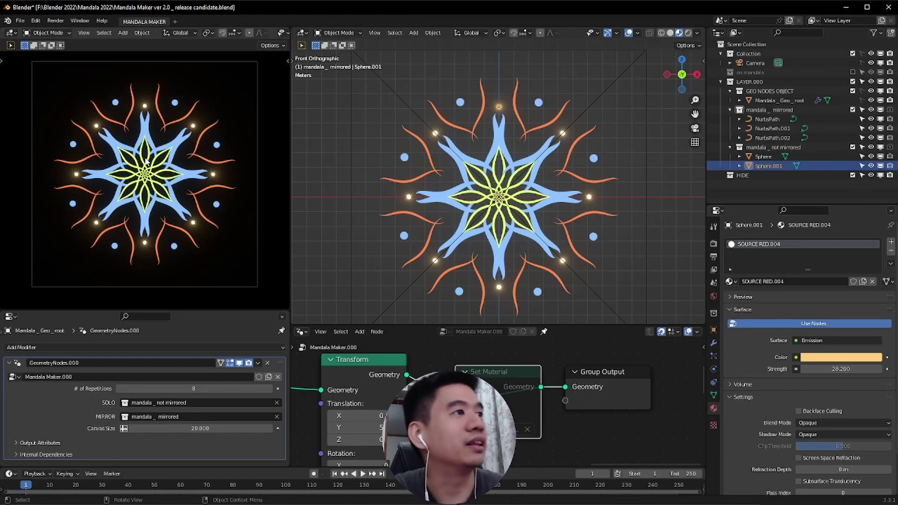
Preview the camera view fullscreen, then restore the normal layout
{"action": "key", "text": "ctrl+space"}
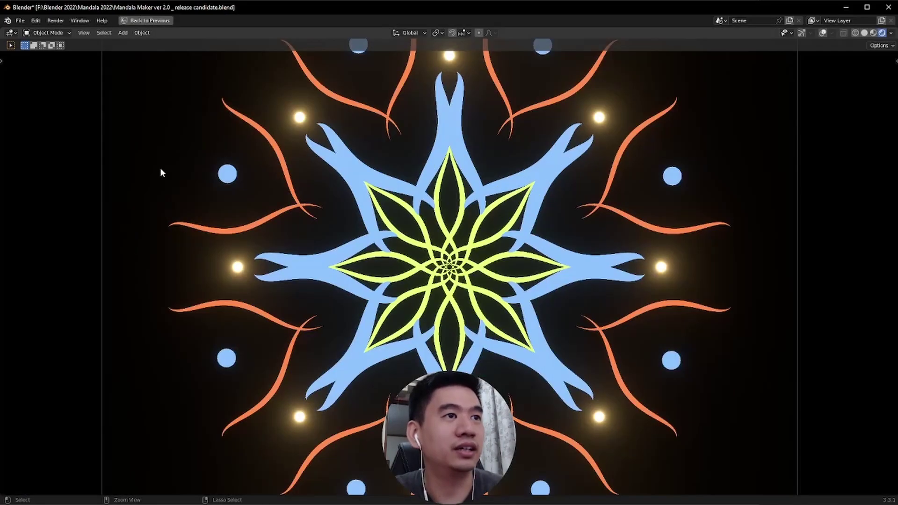
{"action": "scroll", "coordinate": [569, 257], "scroll_direction": "down", "scroll_amount": 2}
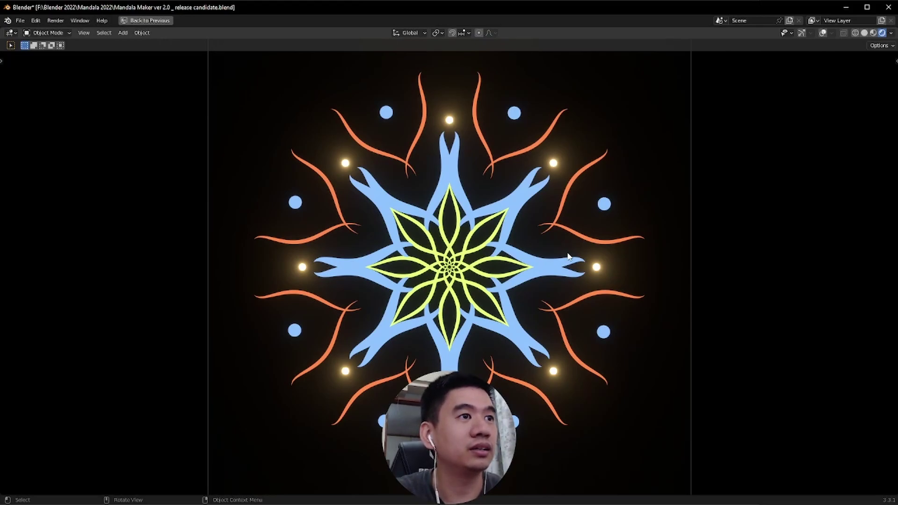
{"action": "key", "text": "ctrl+space"}
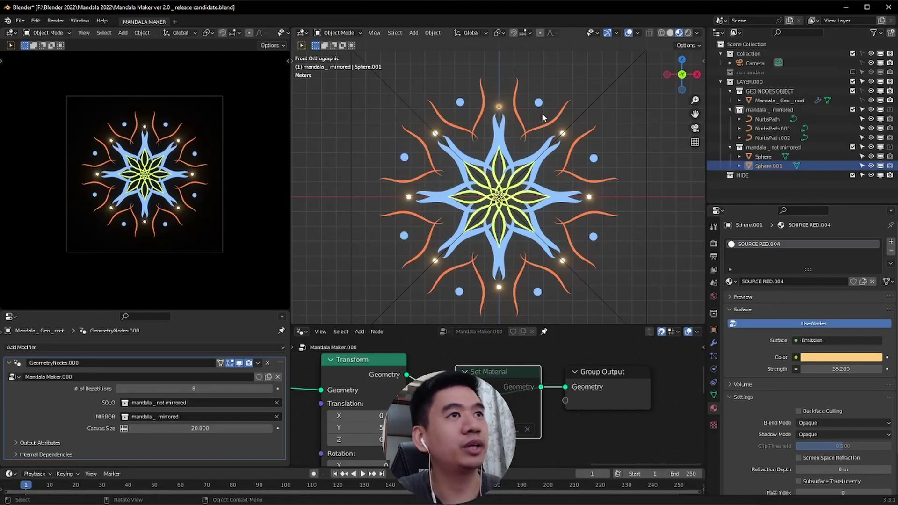
Give the blue Sphere dots their own material with emission strength 17.5
{"action": "left_click", "coordinate": [539, 102]}
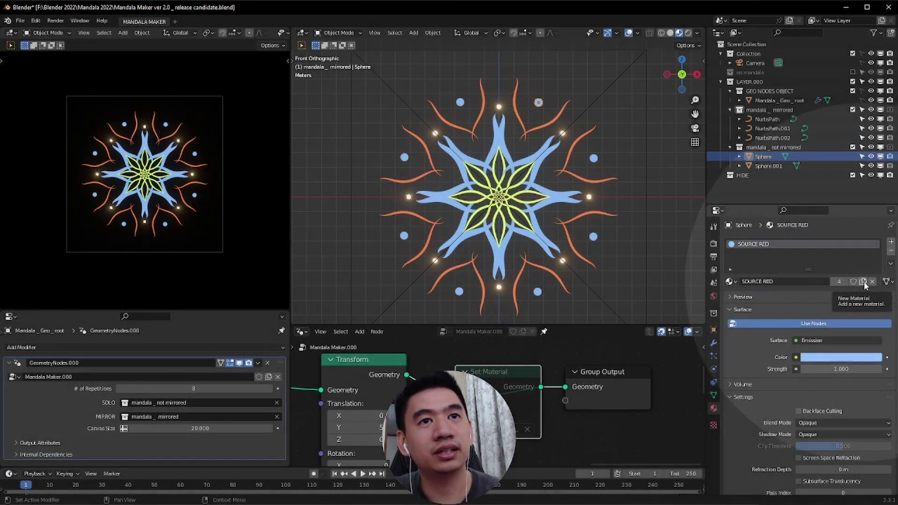
{"action": "left_click", "coordinate": [863, 282]}
{"action": "left_click_drag", "start_coordinate": [841, 369], "coordinate": [874, 369]}
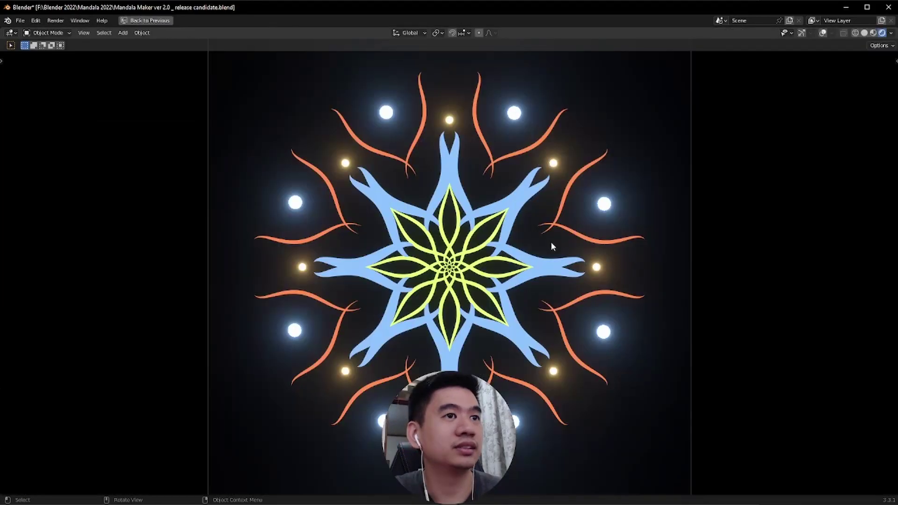
Maximize the camera preview and fit the whole camera frame in view
{"action": "key", "text": "ctrl+alt+space"}
{"action": "key", "text": "Home"}
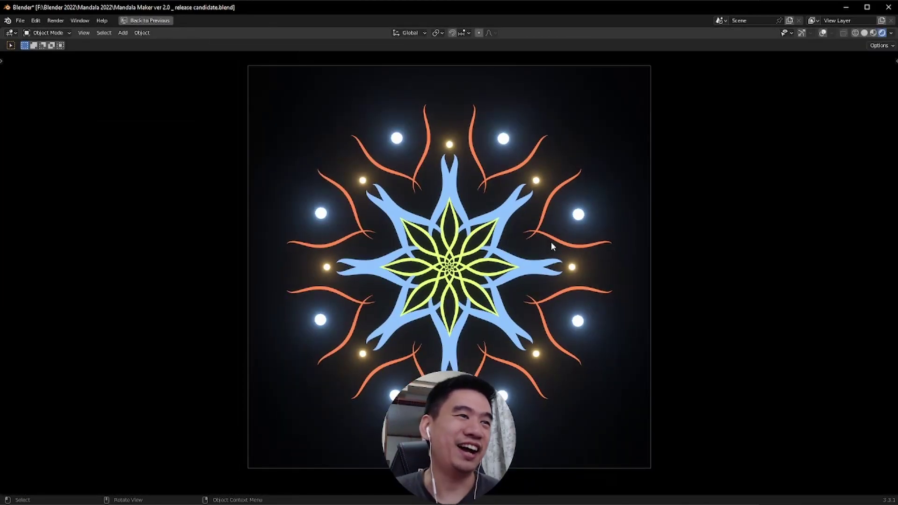